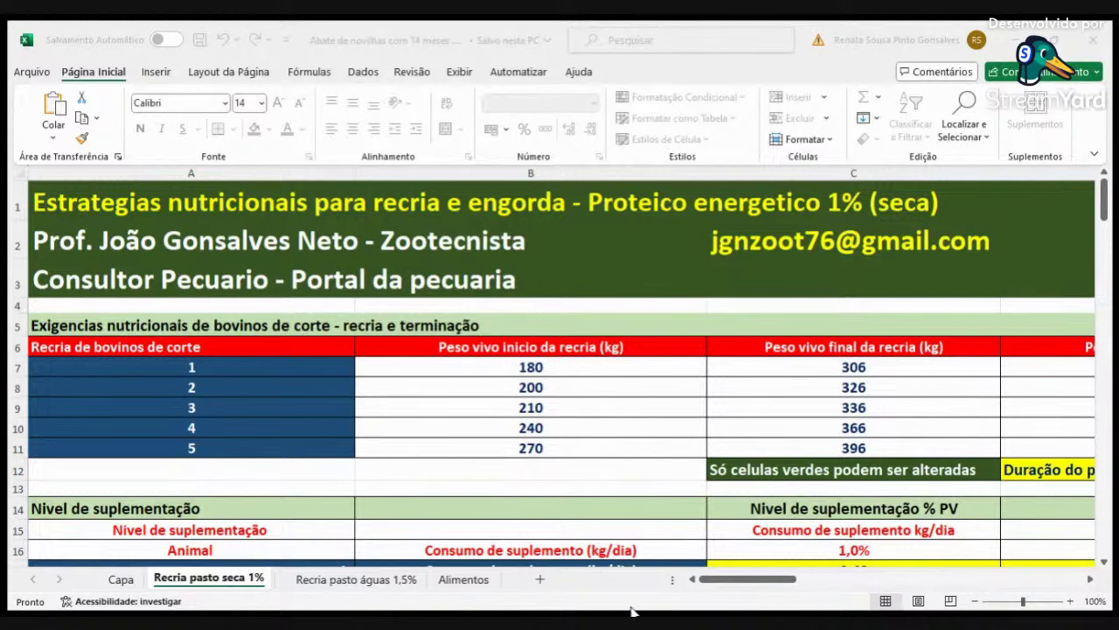
- View the Capa sheet and return to the first animal's weights on the Recria pasto seca 1% sheet
{"action": "left_click", "coordinate": [518, 582]}
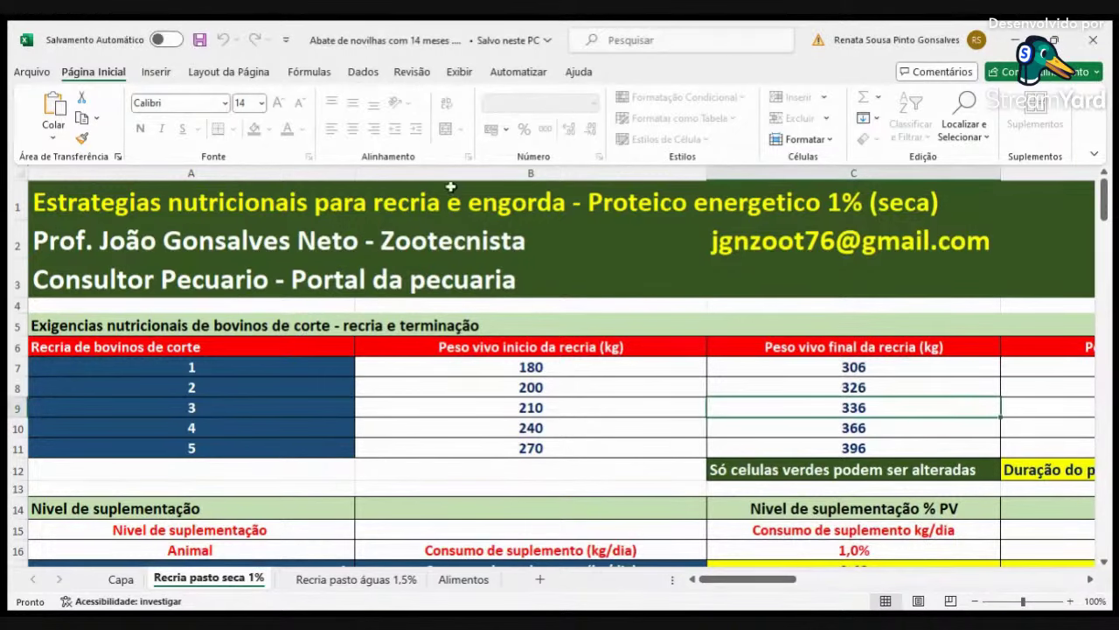
{"action": "left_click", "coordinate": [120, 580]}
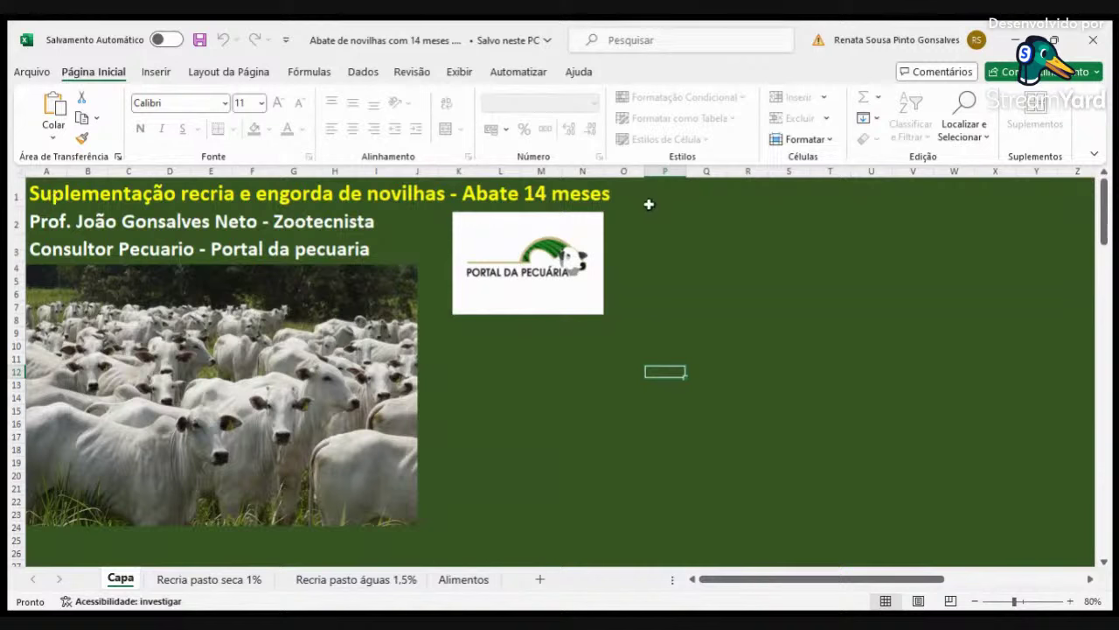
{"action": "left_click", "coordinate": [230, 580]}
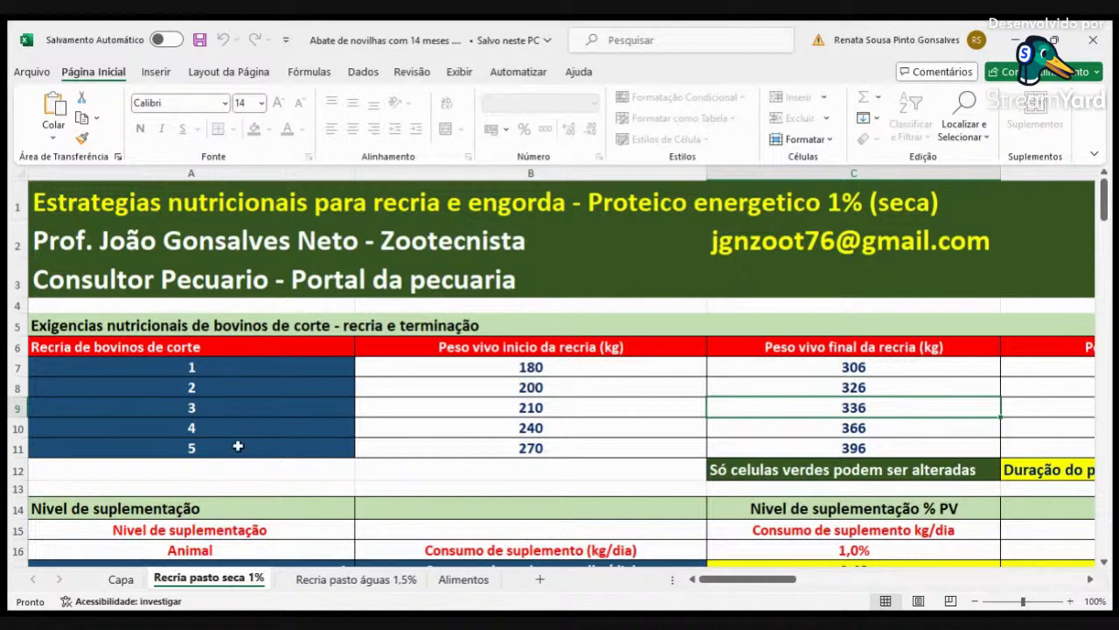
{"action": "left_click", "coordinate": [544, 368]}
{"action": "left_click", "coordinate": [877, 367]}
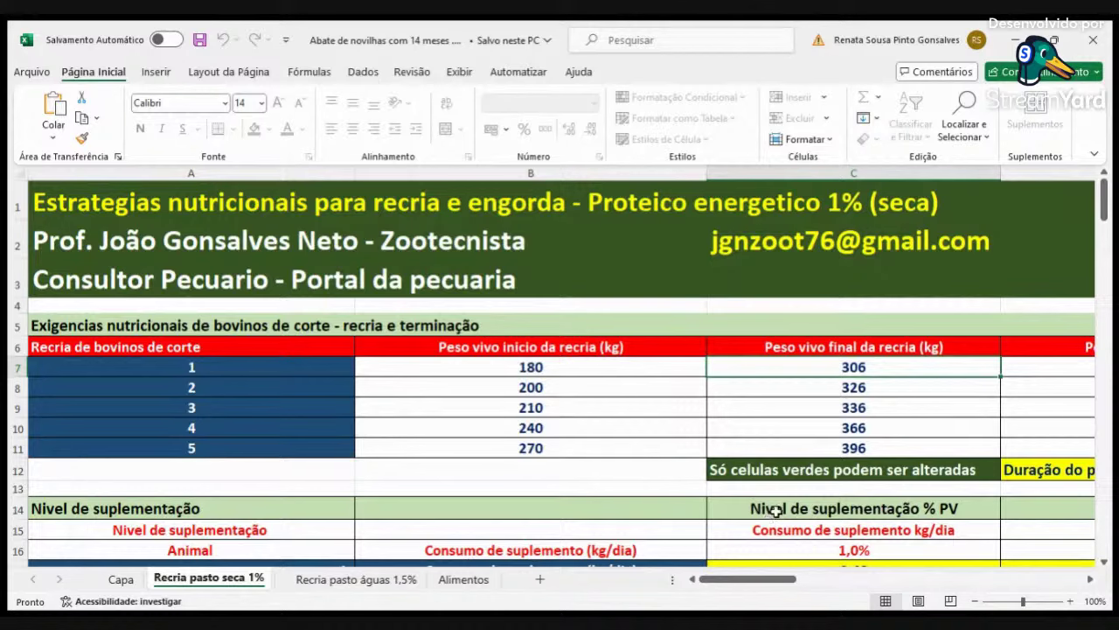
- Examine the supplementation levels and the animal chosen for the Balanceamento da dieta total section
{"action": "scroll", "coordinate": [776, 512], "scroll_direction": "down", "scroll_amount": 1}
{"action": "scroll", "coordinate": [775, 511], "scroll_direction": "down", "scroll_amount": 3}
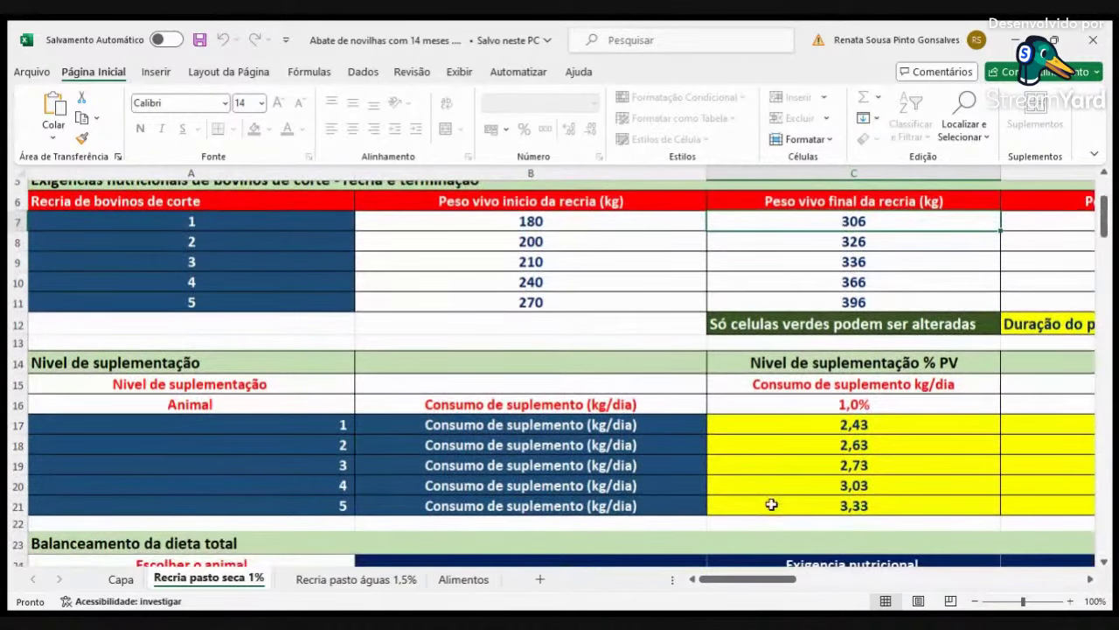
{"action": "scroll", "coordinate": [775, 501], "scroll_direction": "down", "scroll_amount": 5}
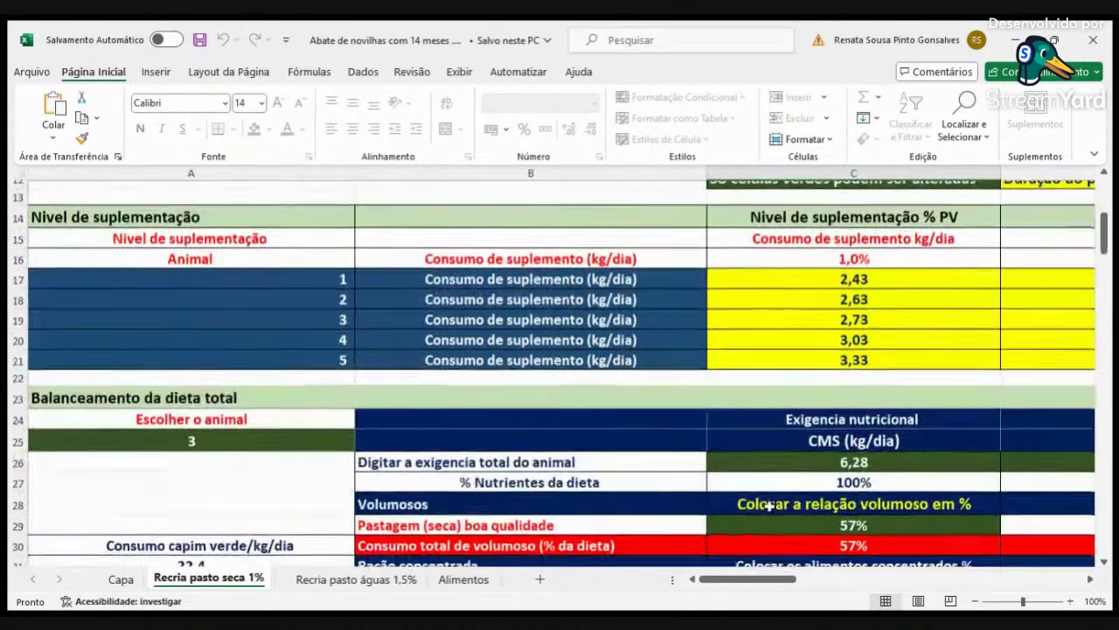
{"action": "scroll", "coordinate": [771, 505], "scroll_direction": "up", "scroll_amount": 1}
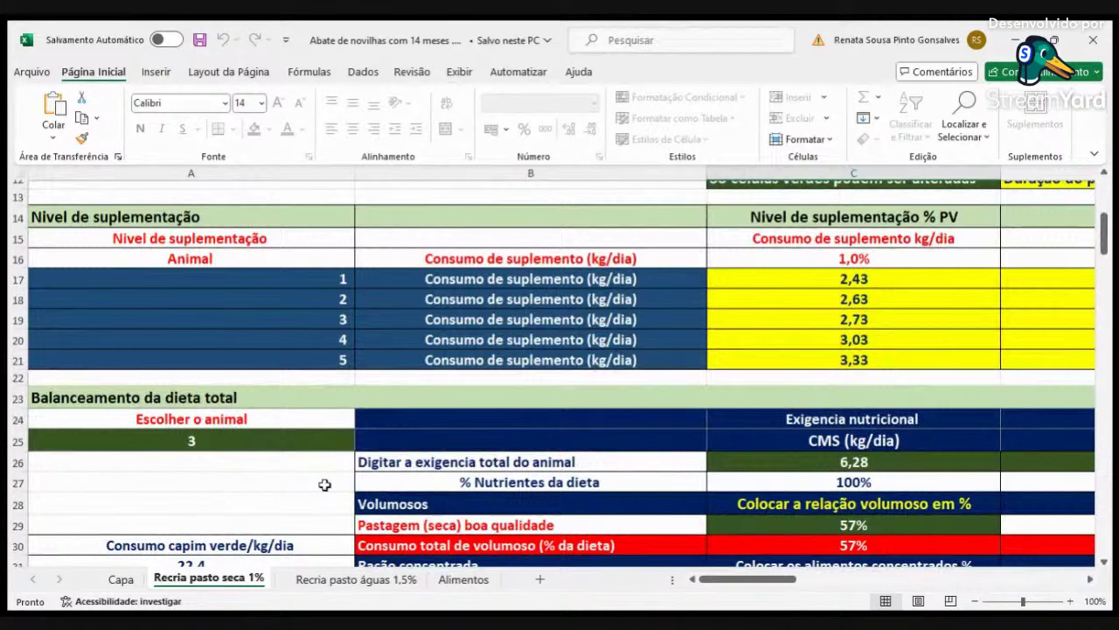
{"action": "left_click", "coordinate": [250, 437]}
{"action": "scroll", "coordinate": [654, 439], "scroll_direction": "up", "scroll_amount": 3}
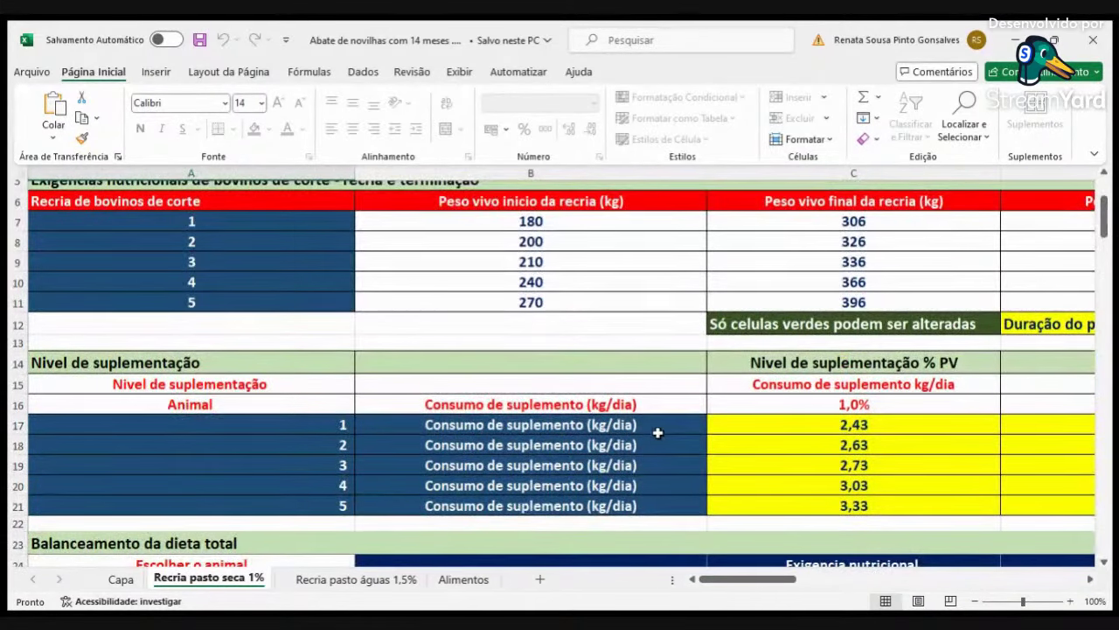
- Review animal 3's initial, final and average weights in the nutritional requirements table
{"action": "left_click", "coordinate": [527, 261]}
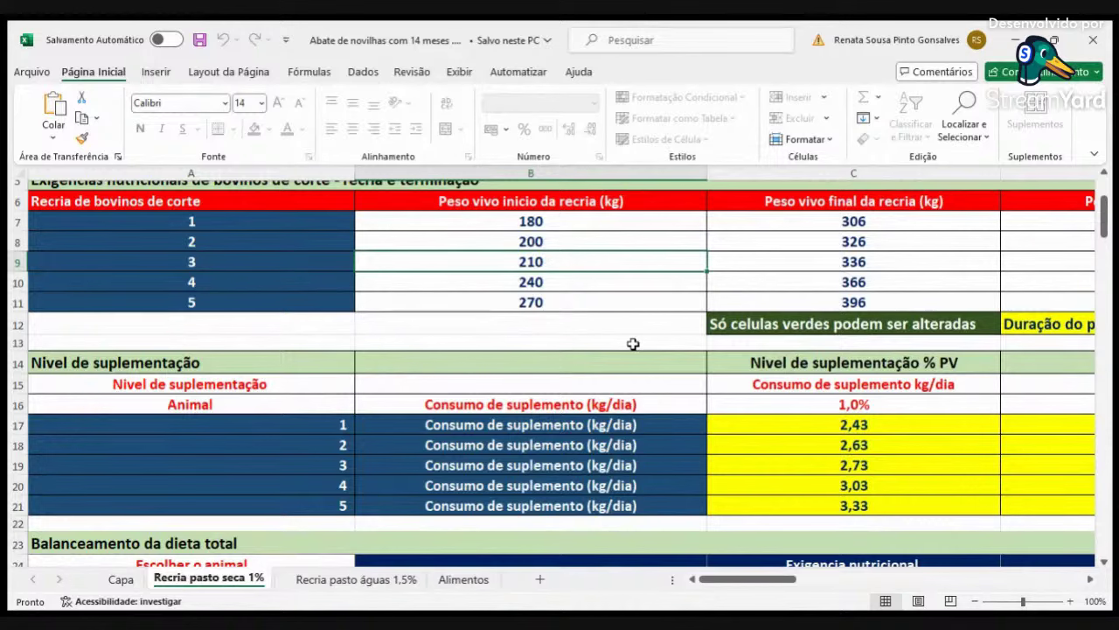
{"action": "key", "text": "Right"}
{"action": "key", "text": "Right"}
{"action": "key", "text": "Right"}
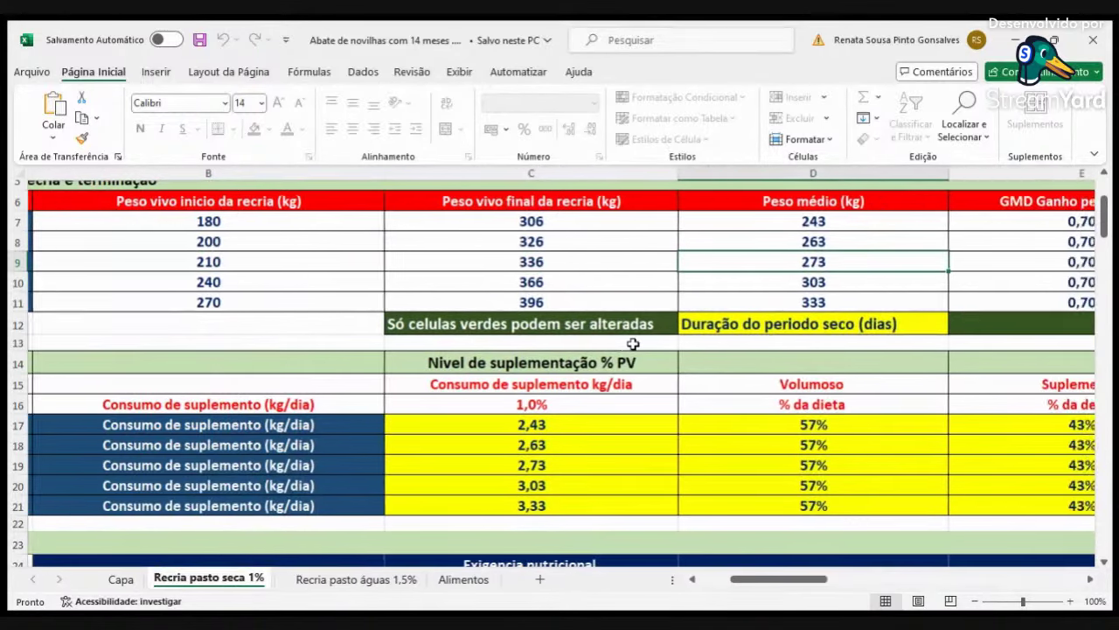
{"action": "key", "text": "Left"}
{"action": "key", "text": "Left"}
{"action": "key", "text": "Left"}
{"action": "key", "text": "Left"}
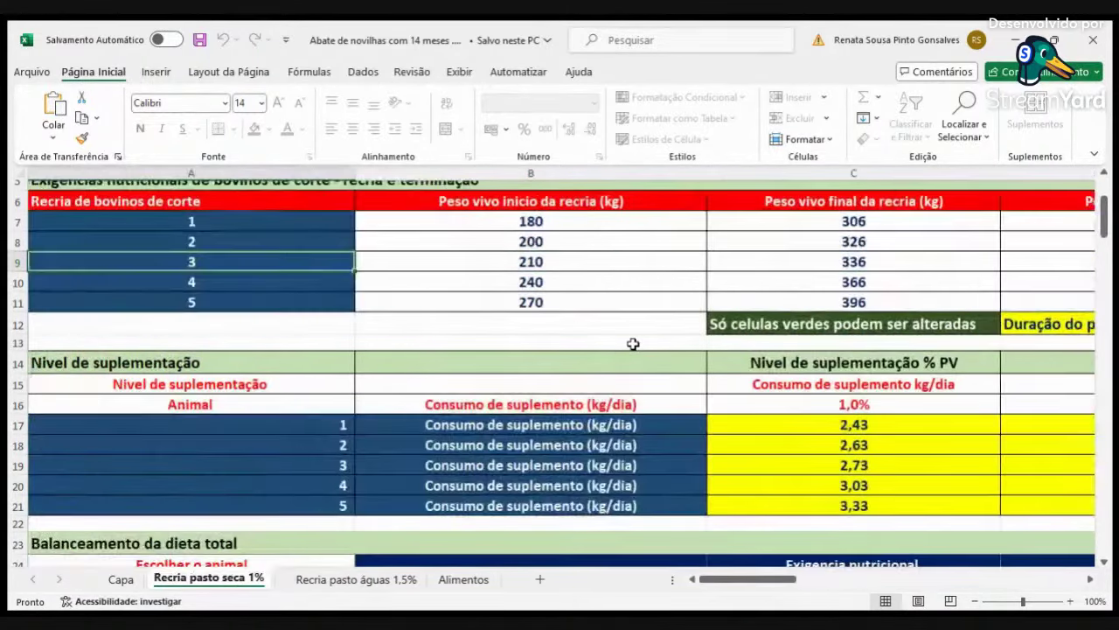
- Set the dry period duration (Duração do periodo seco) in E12 to 180 days
{"action": "key", "text": "Right"}
{"action": "key", "text": "Right"}
{"action": "key", "text": "Right"}
{"action": "key", "text": "Right"}
{"action": "key", "text": "Down"}
{"action": "key", "text": "Down"}
{"action": "key", "text": "Down"}
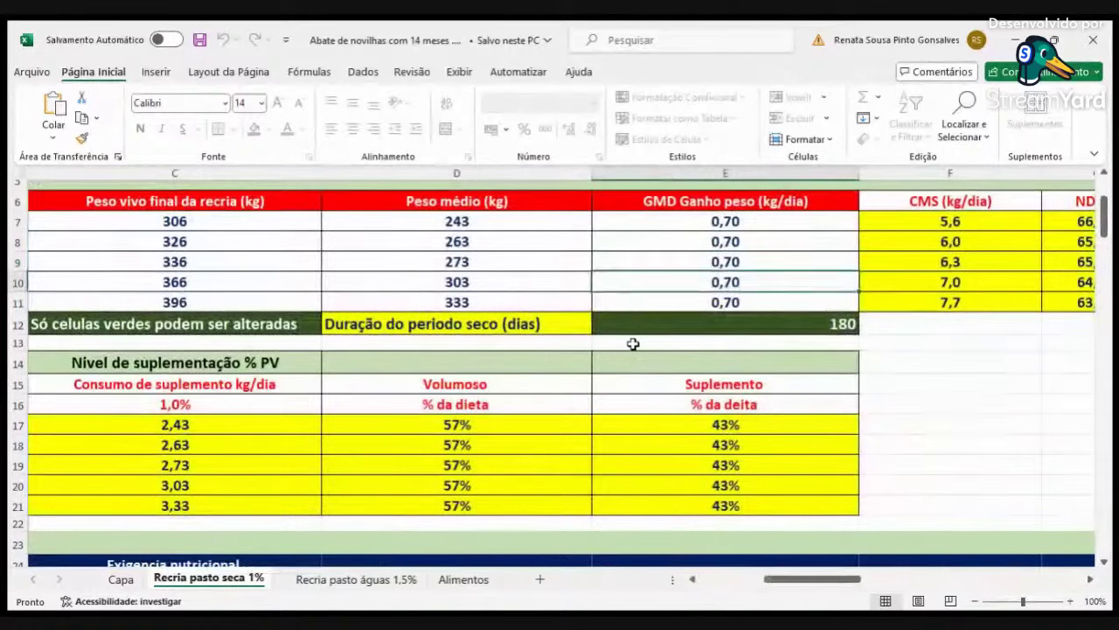
{"action": "key", "text": "F2"}
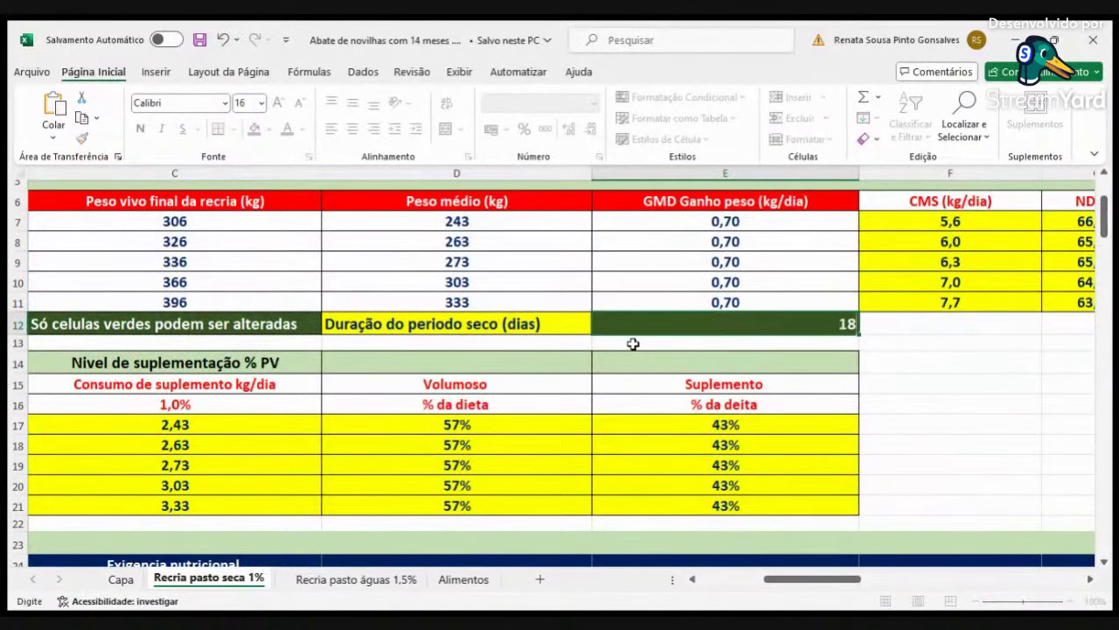
{"action": "key", "text": "Return"}
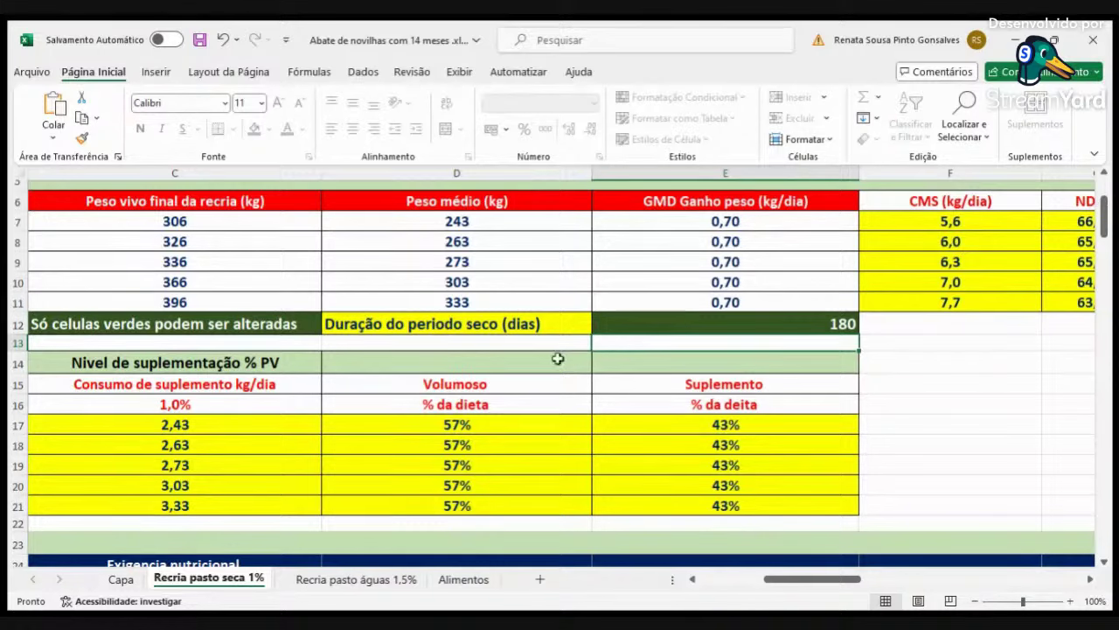
- Examine the requirements table and the rainy period duration on the Recria pasto águas 1,5% sheet
{"action": "left_click", "coordinate": [372, 580]}
{"action": "scroll", "coordinate": [1032, 372], "scroll_direction": "up", "scroll_amount": 12}
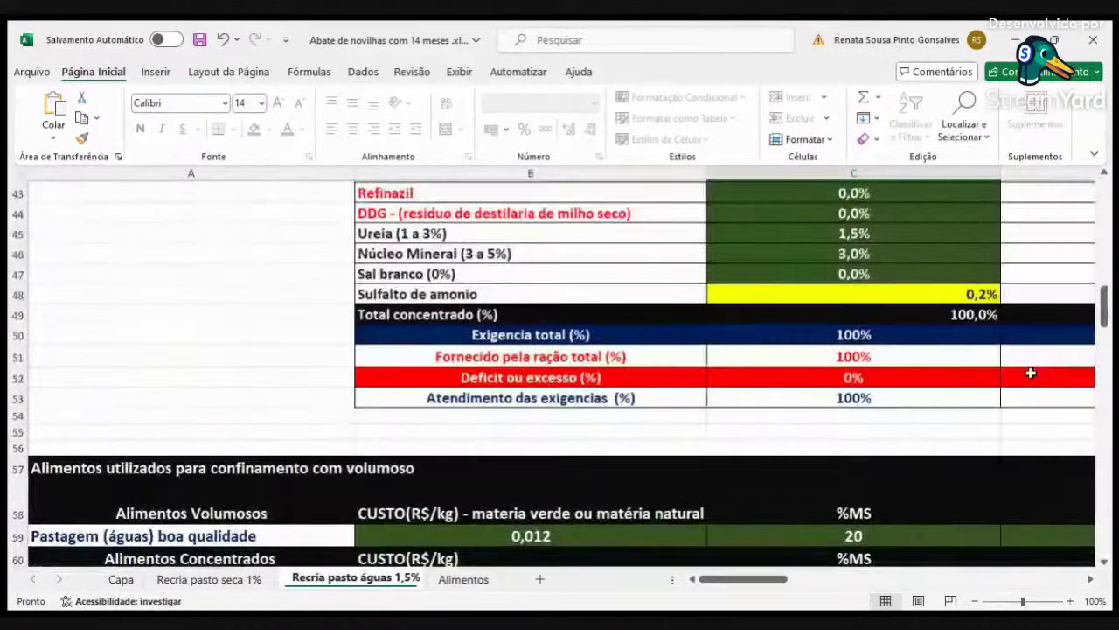
{"action": "scroll", "coordinate": [1031, 373], "scroll_direction": "up", "scroll_amount": 13}
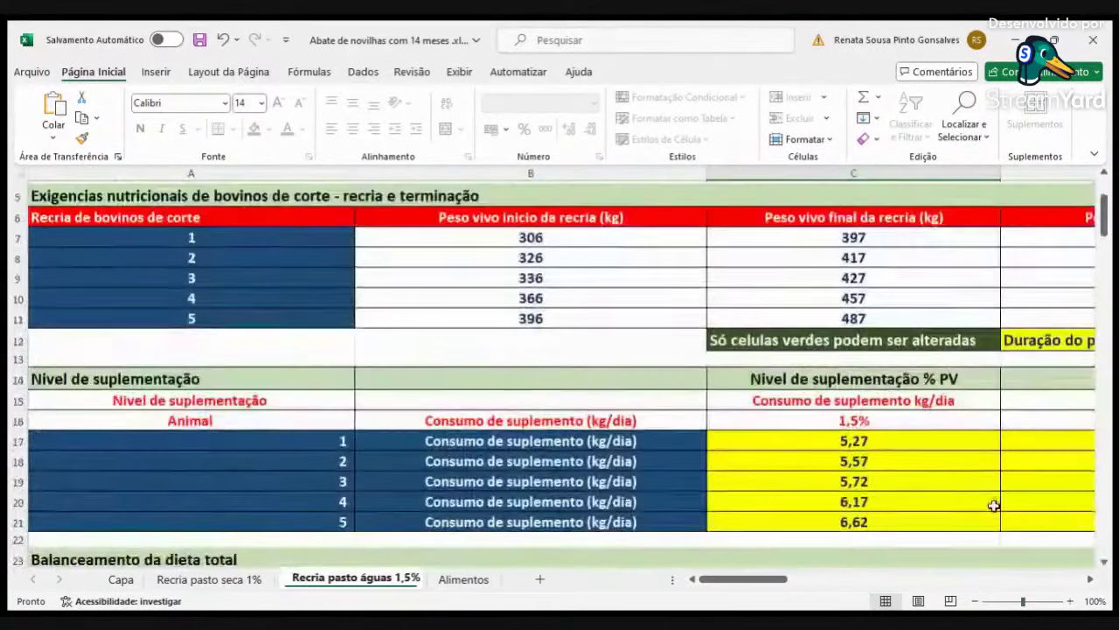
{"action": "scroll", "coordinate": [995, 505], "scroll_direction": "up", "scroll_amount": 2}
{"action": "left_click", "coordinate": [995, 577]}
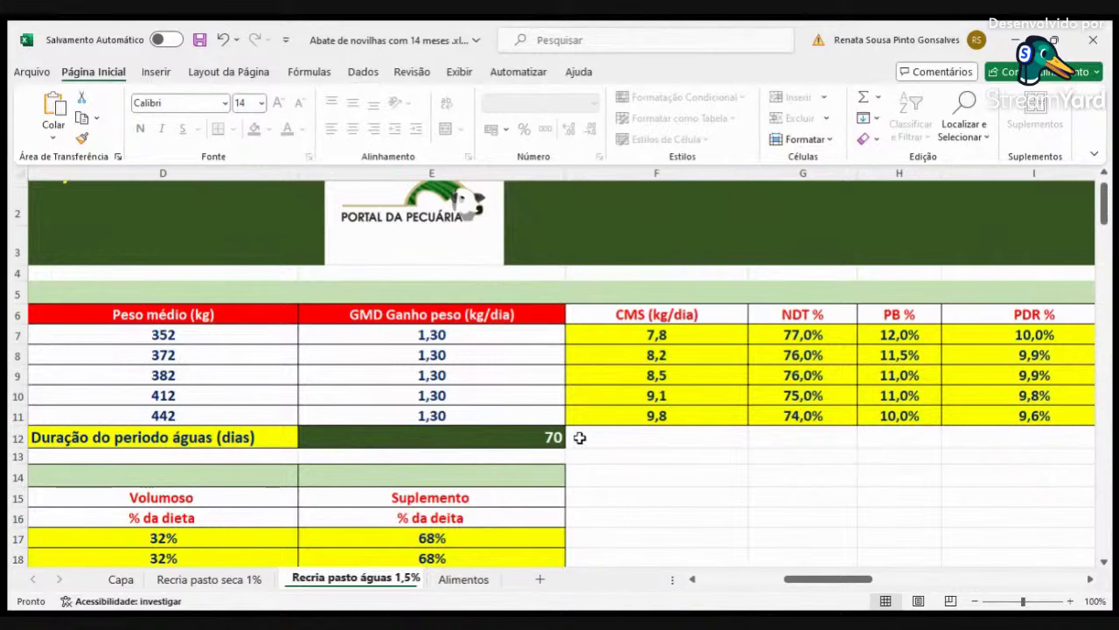
{"action": "left_click", "coordinate": [722, 579]}
- Return to the Recria pasto seca 1% sheet and review animal 3's weights, daily gain and dry period duration
{"action": "left_click", "coordinate": [209, 579]}
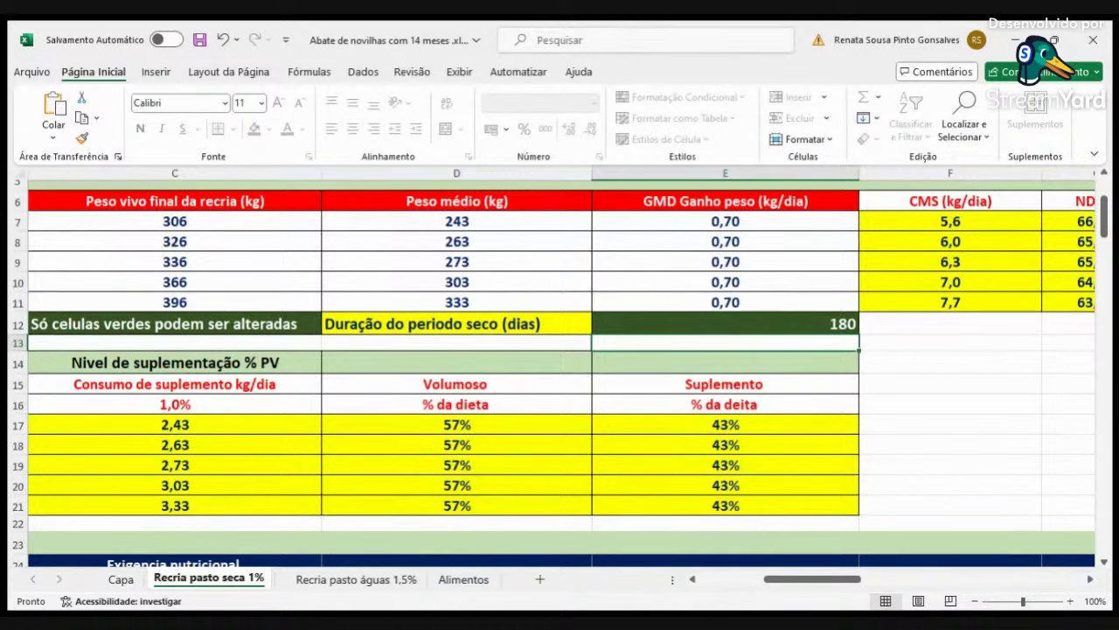
{"action": "left_click", "coordinate": [694, 580]}
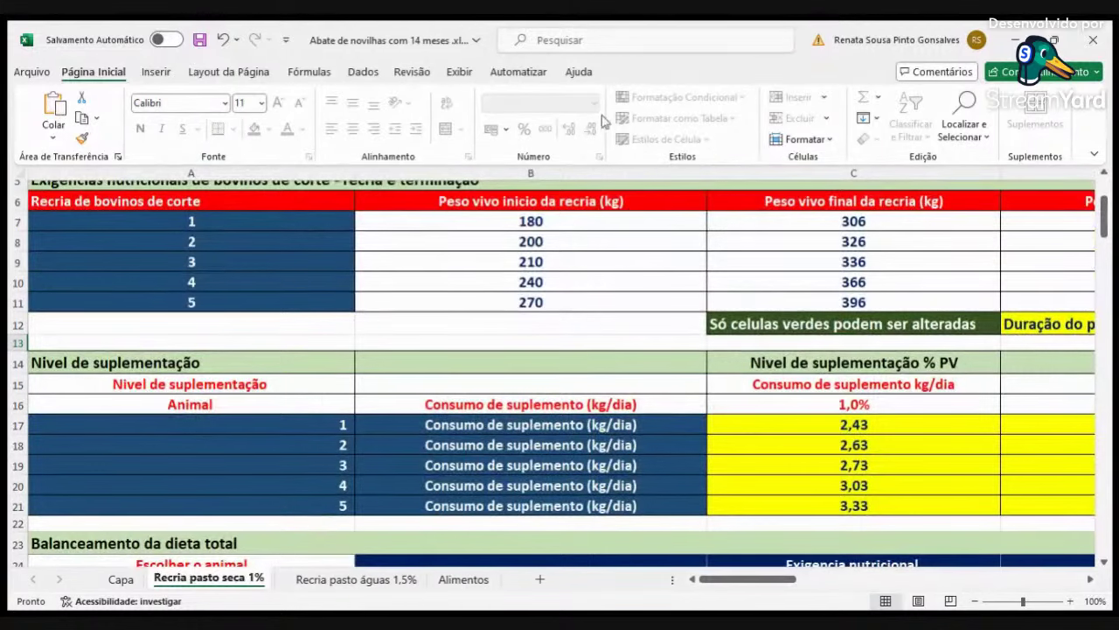
{"action": "left_click", "coordinate": [202, 259]}
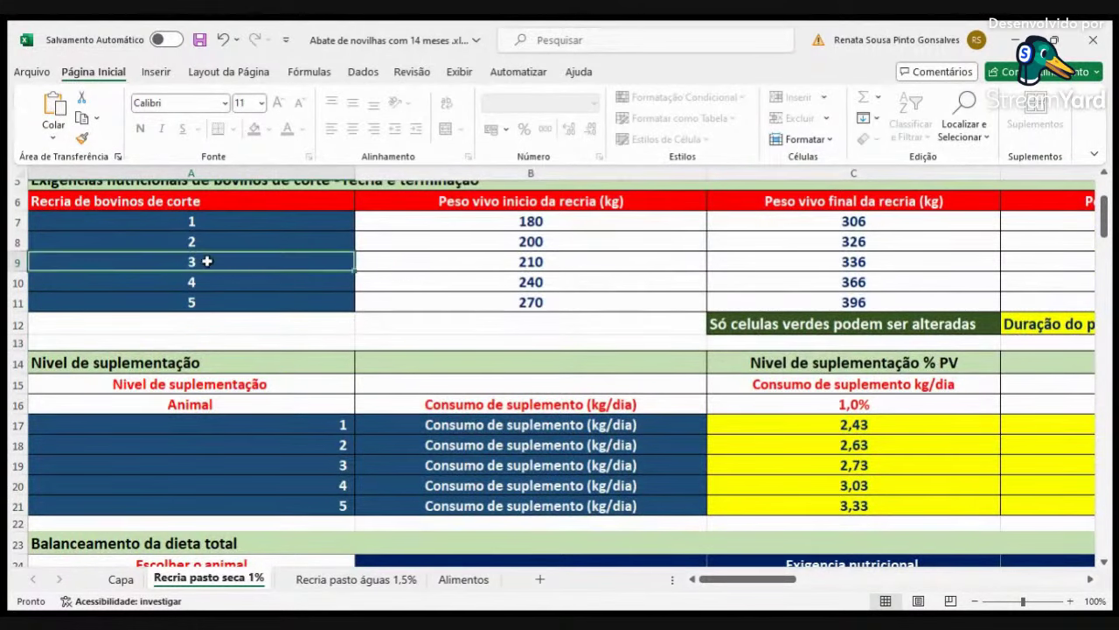
{"action": "left_click", "coordinate": [514, 260]}
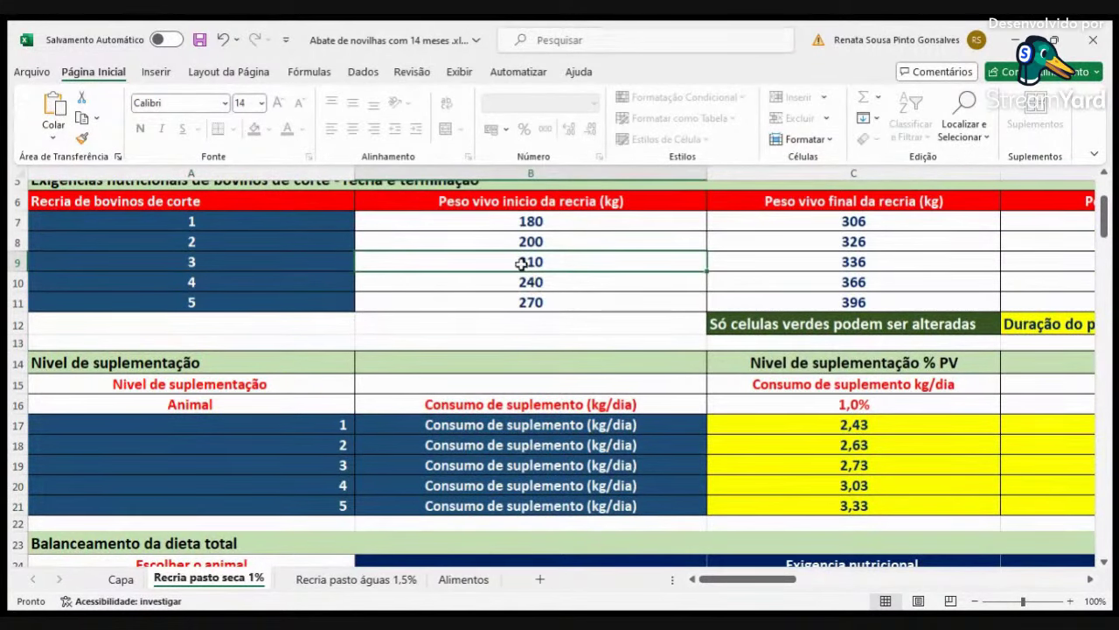
{"action": "left_click", "coordinate": [832, 265]}
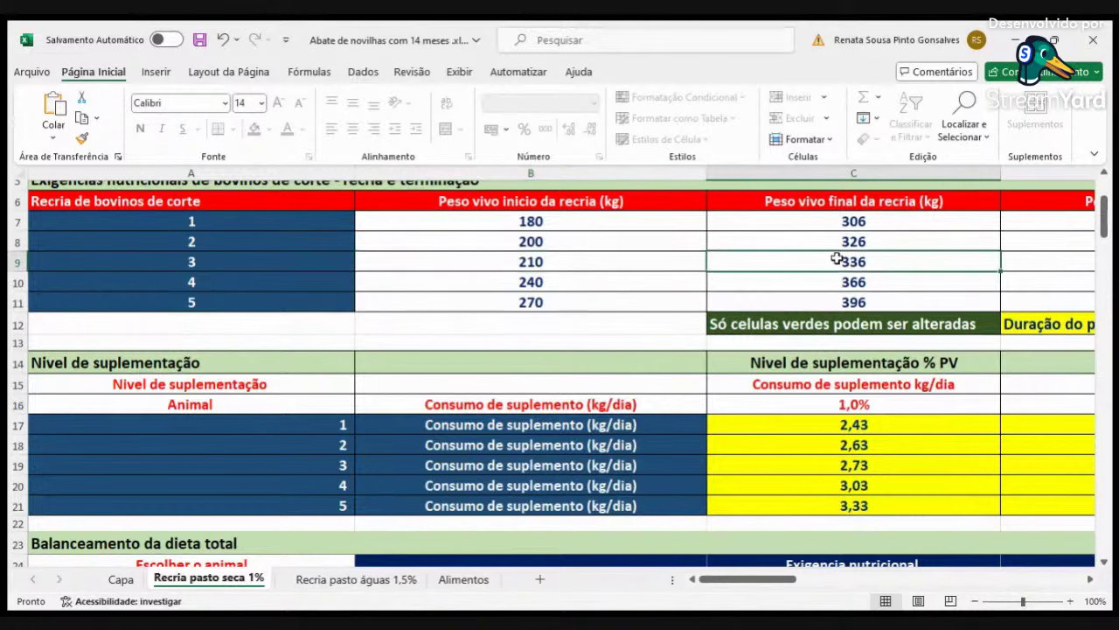
{"action": "key", "text": "Right"}
{"action": "key", "text": "Right"}
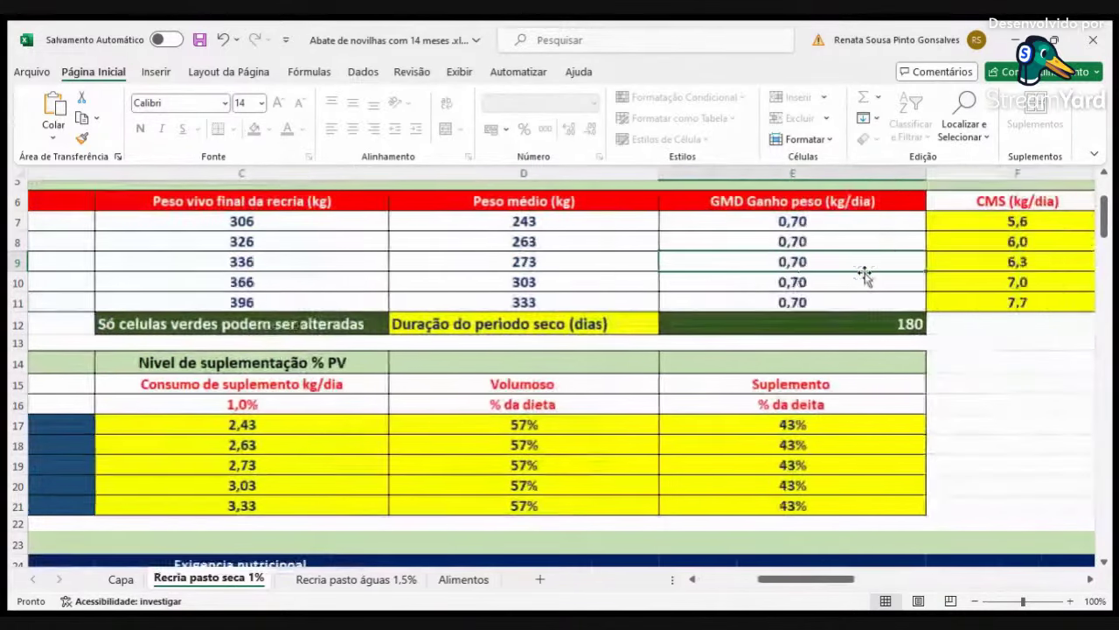
{"action": "key", "text": "Down"}
{"action": "key", "text": "Down"}
{"action": "key", "text": "Down"}
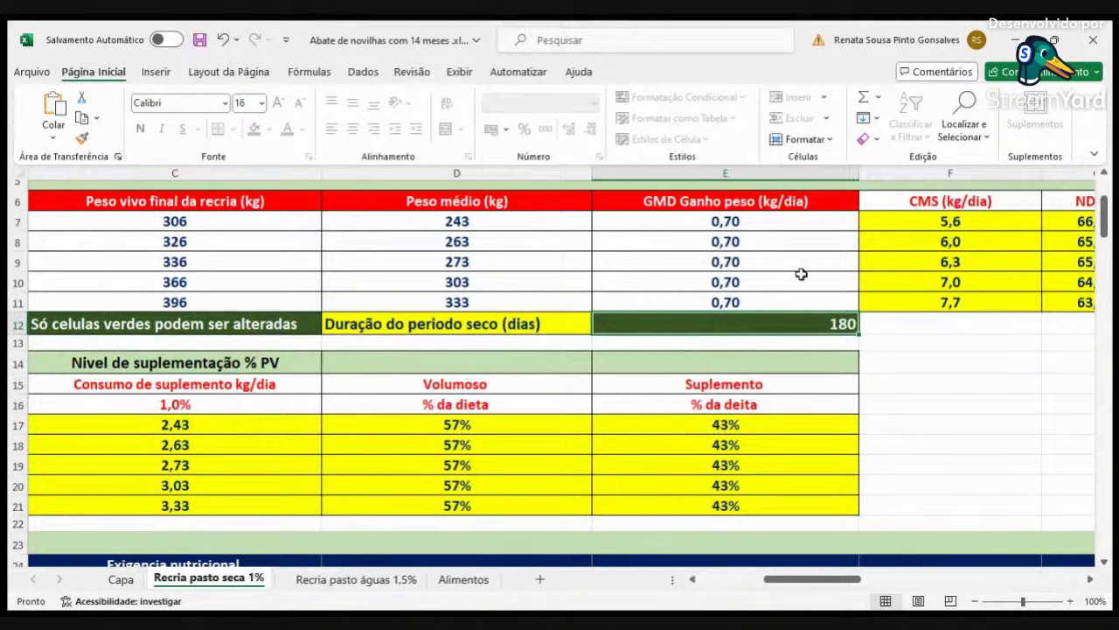
- Recheck animal 3's daily gain and go back along its row to the animal number
{"action": "left_click", "coordinate": [750, 263]}
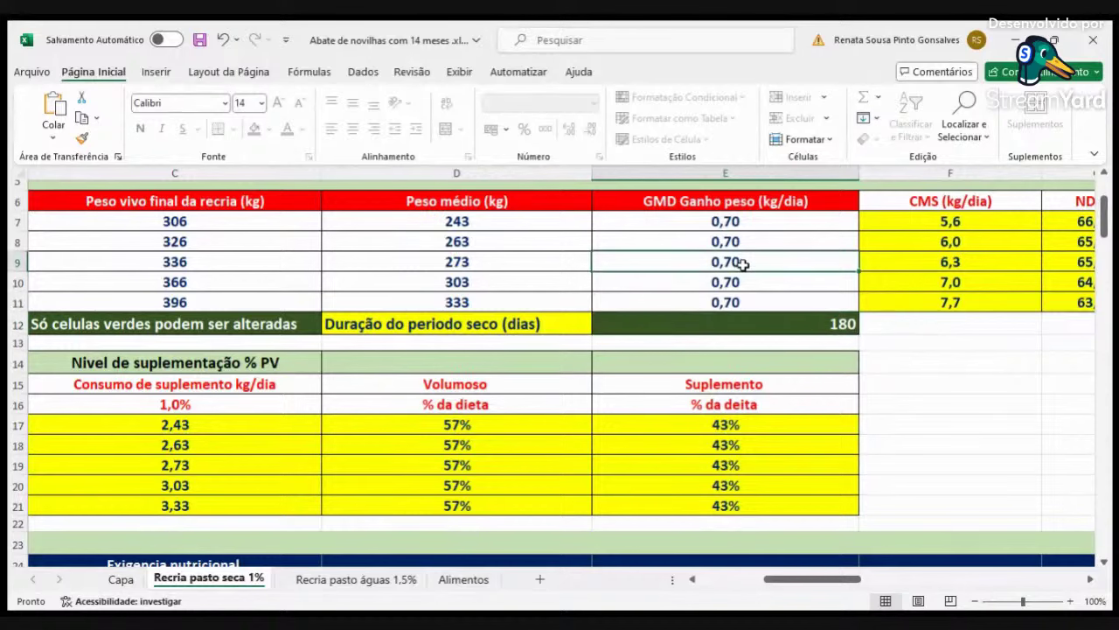
{"action": "key", "text": "Left"}
{"action": "key", "text": "Left"}
{"action": "key", "text": "Left"}
{"action": "key", "text": "Left"}
- Copy animal 3's nutritional requirements from CMS (kg/dia) through P % in row 9
{"action": "key", "text": "Right"}
{"action": "key", "text": "Right"}
{"action": "key", "text": "Right"}
{"action": "key", "text": "Right"}
{"action": "key", "text": "Right"}
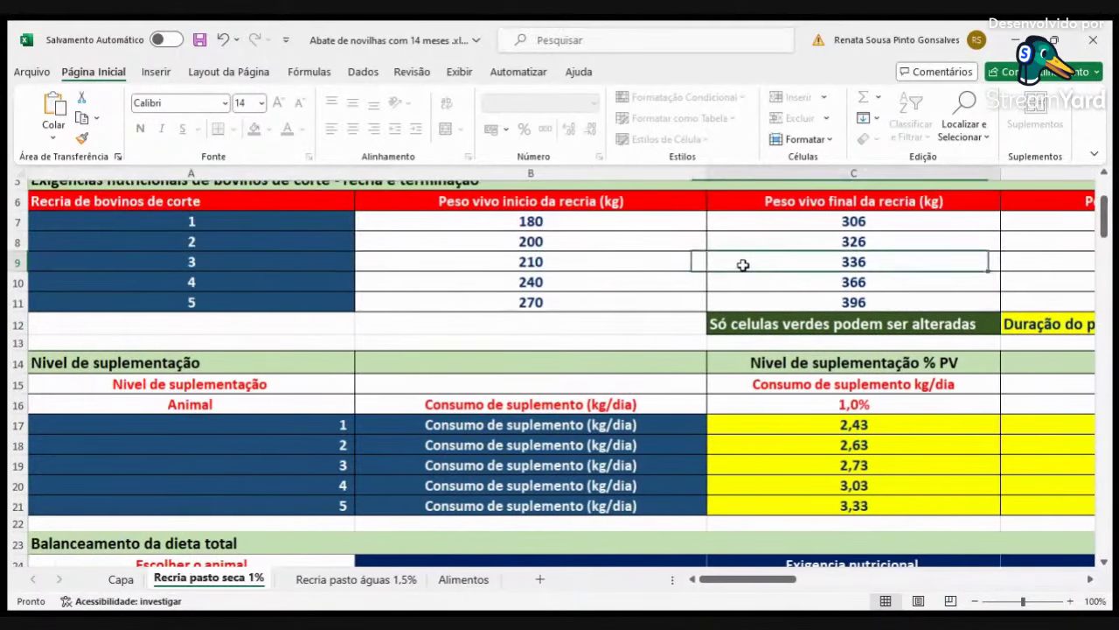
{"action": "key", "text": "shift+Right"}
{"action": "key", "text": "shift+Right"}
{"action": "key", "text": "shift+Right"}
{"action": "key", "text": "shift+Right"}
{"action": "key", "text": "shift+Right"}
{"action": "key", "text": "shift+Right"}
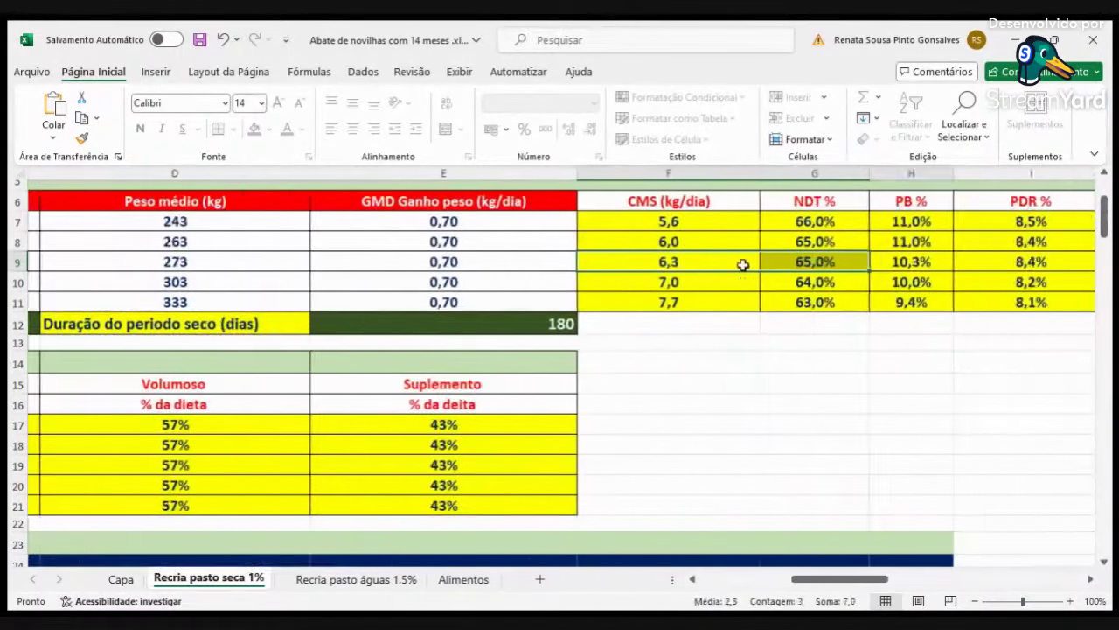
{"action": "key", "text": "shift+Left"}
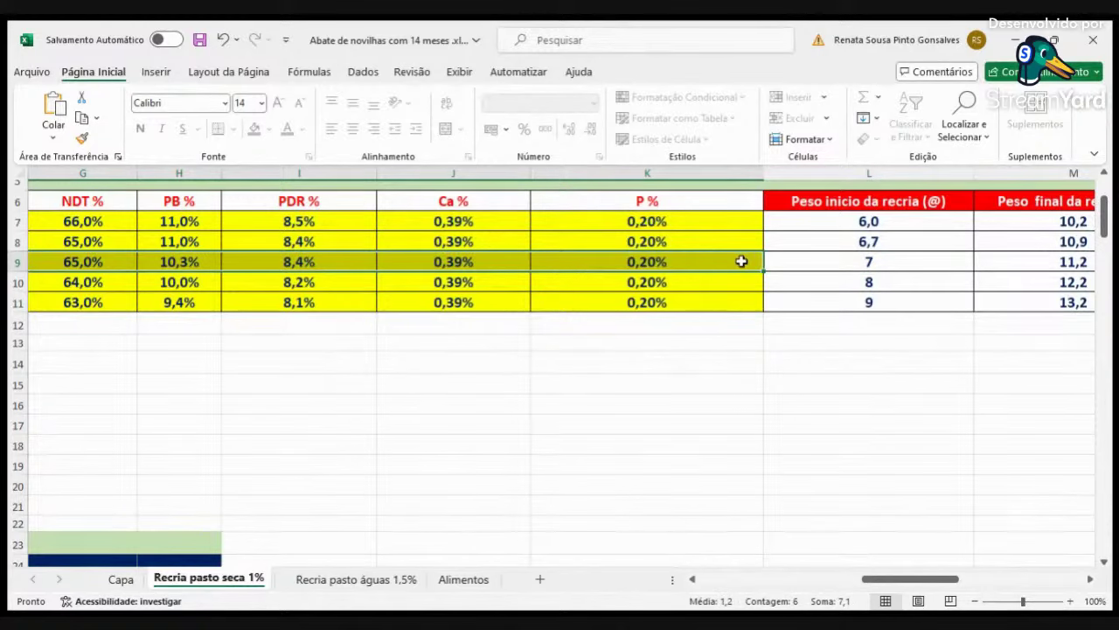
{"action": "scroll", "coordinate": [803, 512], "scroll_direction": "left", "scroll_amount": 1}
{"action": "scroll", "coordinate": [803, 512], "scroll_direction": "left", "scroll_amount": 1}
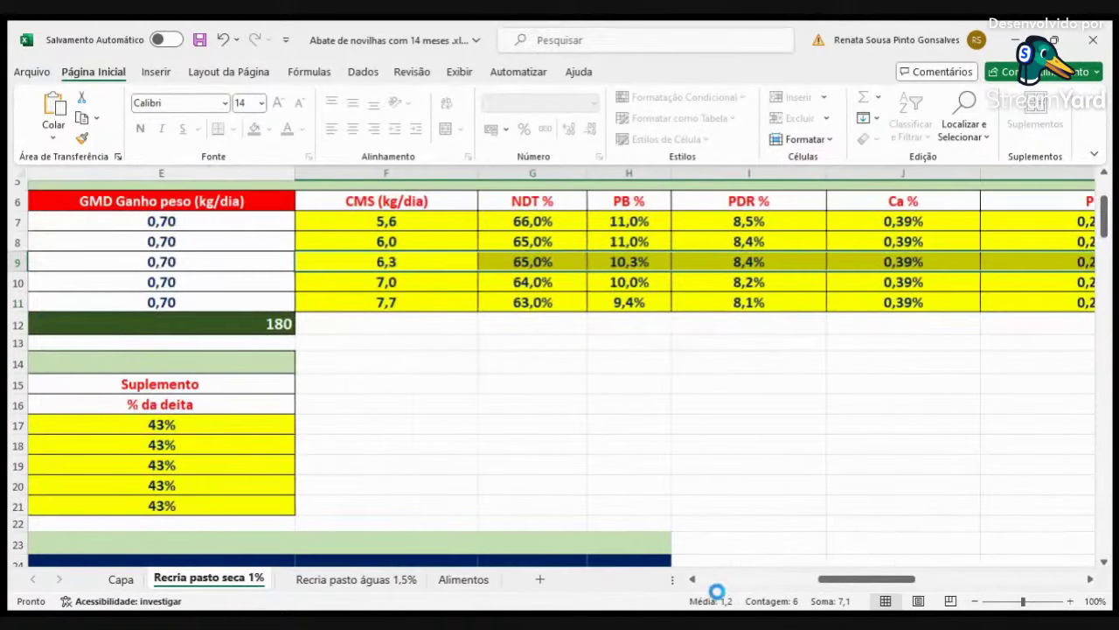
{"action": "key", "text": "ctrl+c"}
- Paste the copied requirements into the 'Digitar a exigencia total do animal' row, starting at C26
{"action": "scroll", "coordinate": [560, 444], "scroll_direction": "left", "scroll_amount": 3}
{"action": "scroll", "coordinate": [556, 444], "scroll_direction": "down", "scroll_amount": 3}
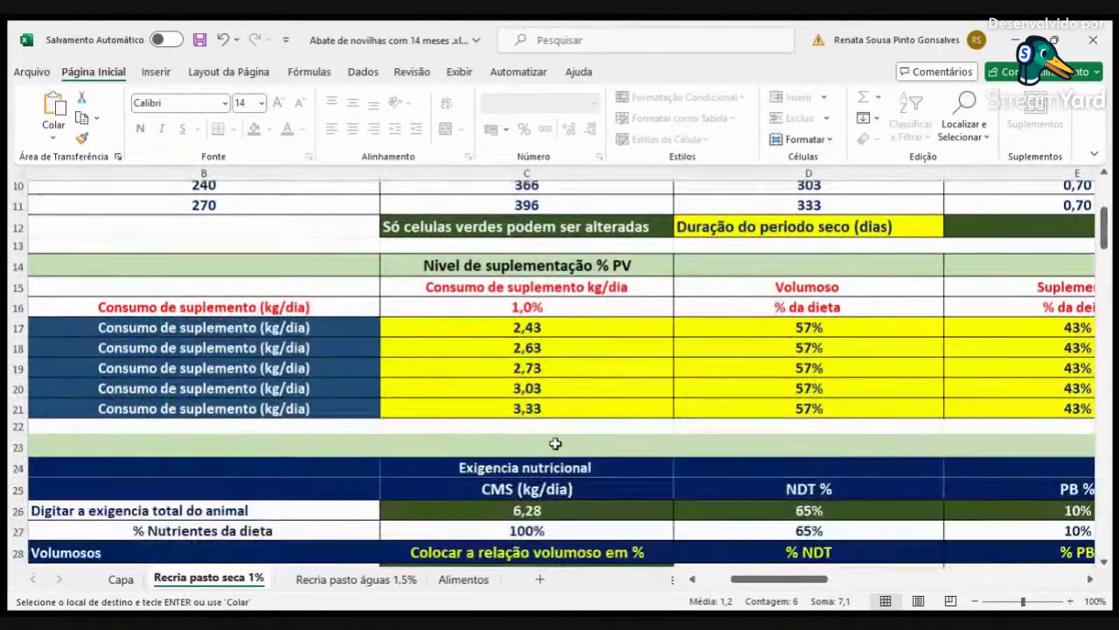
{"action": "left_click", "coordinate": [560, 462]}
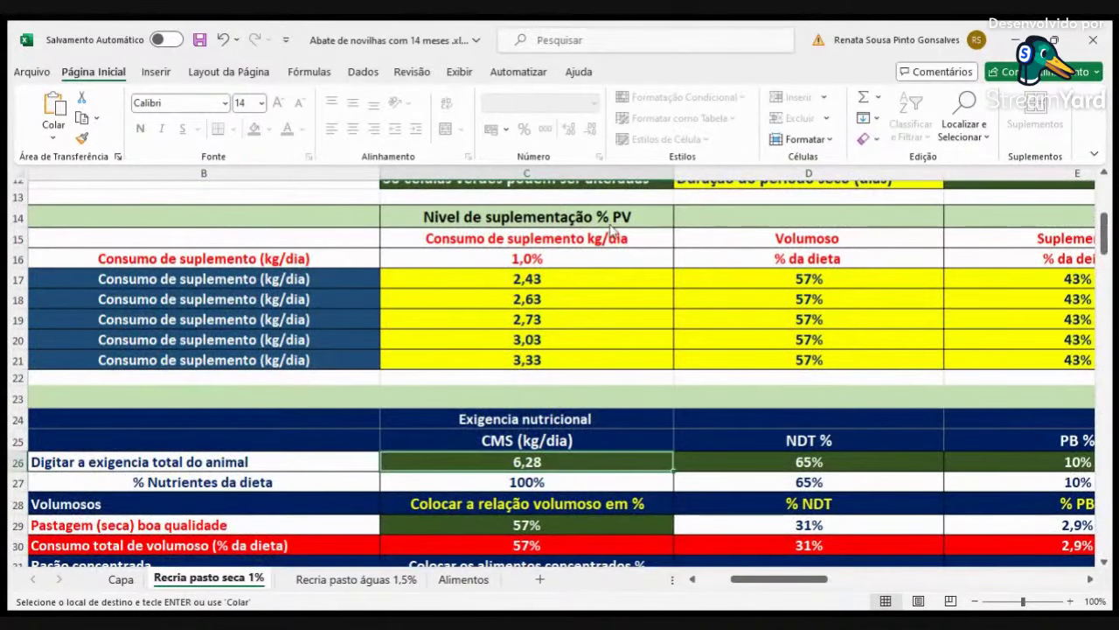
{"action": "key", "text": "ctrl+v"}
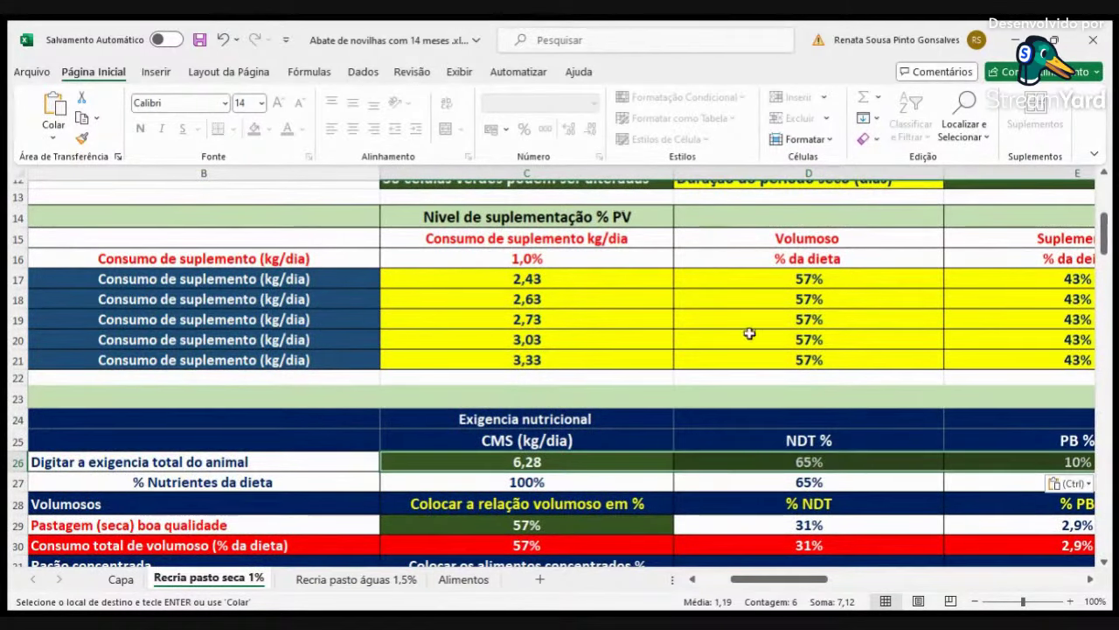
- Save the workbook with the pasted requirements for animal 3
{"action": "scroll", "coordinate": [929, 547], "scroll_direction": "down", "scroll_amount": 2}
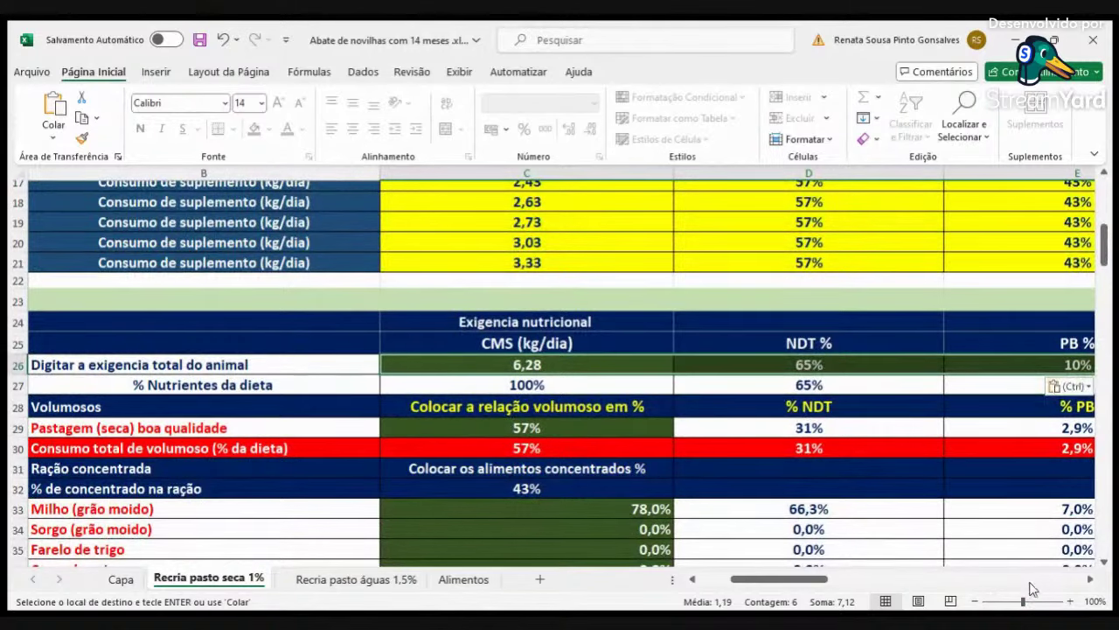
{"action": "scroll", "coordinate": [923, 455], "scroll_direction": "right", "scroll_amount": 3}
{"action": "scroll", "coordinate": [927, 473], "scroll_direction": "up", "scroll_amount": 5}
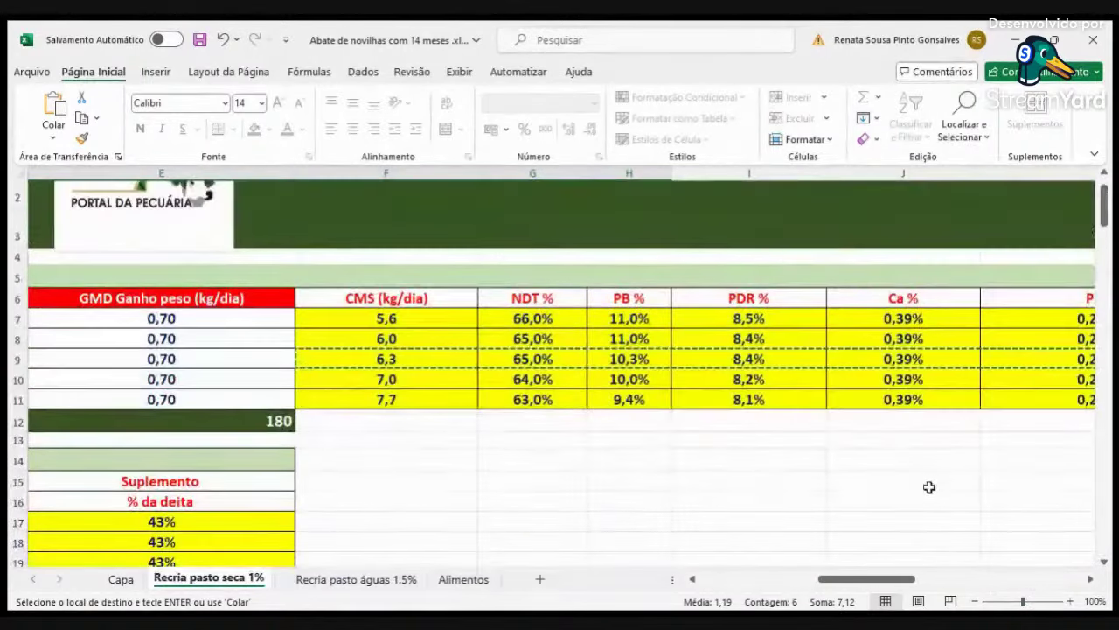
{"action": "left_click", "coordinate": [39, 72]}
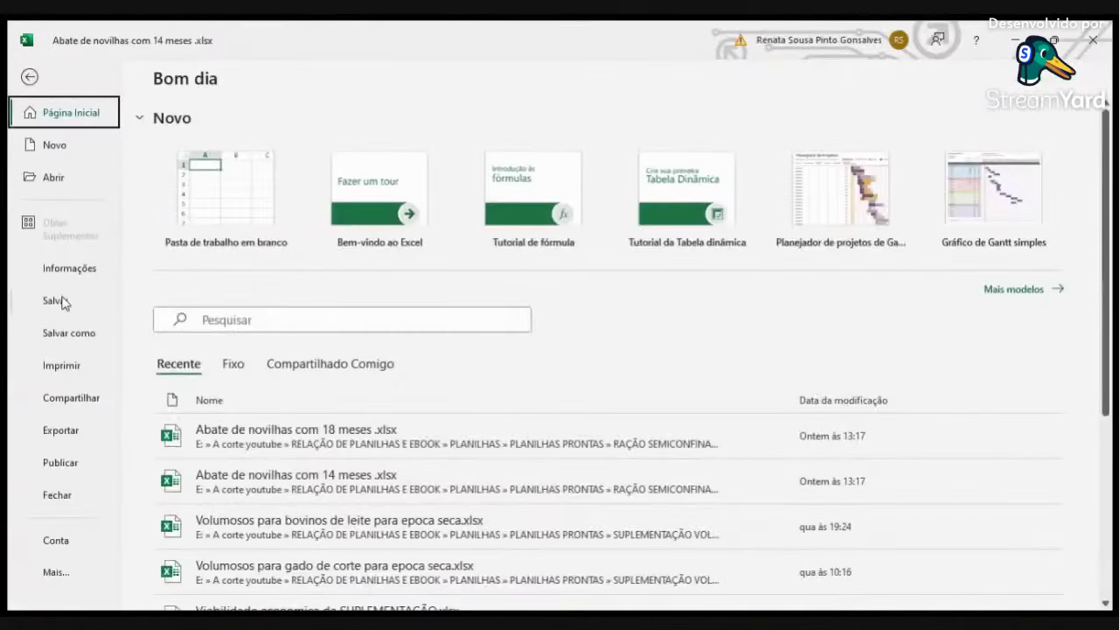
{"action": "left_click", "coordinate": [54, 301]}
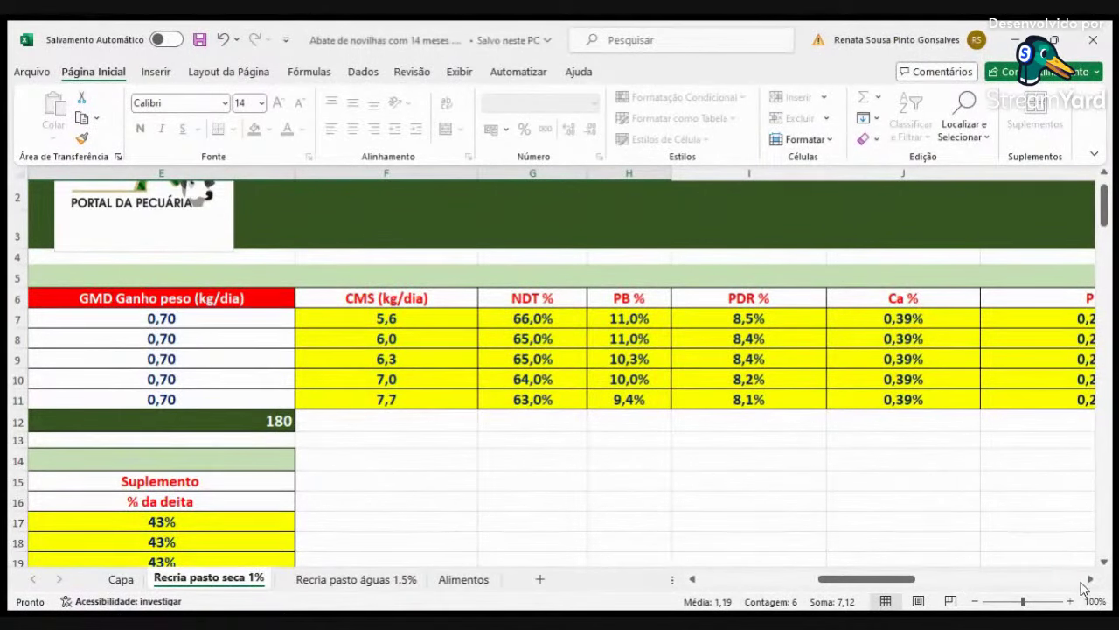
- Examine animal 3's initial weight, final weight and dry-season gain in arrobas in row 9, columns L to N
{"action": "left_click_drag", "start_coordinate": [1091, 584], "coordinate": [1090, 585]}
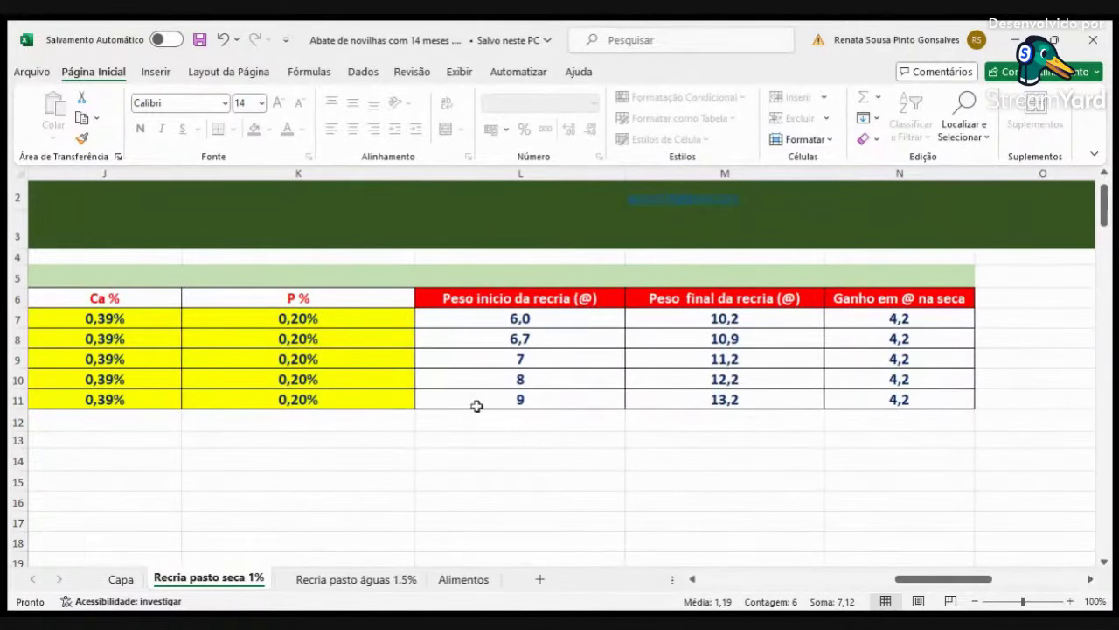
{"action": "left_click", "coordinate": [540, 360]}
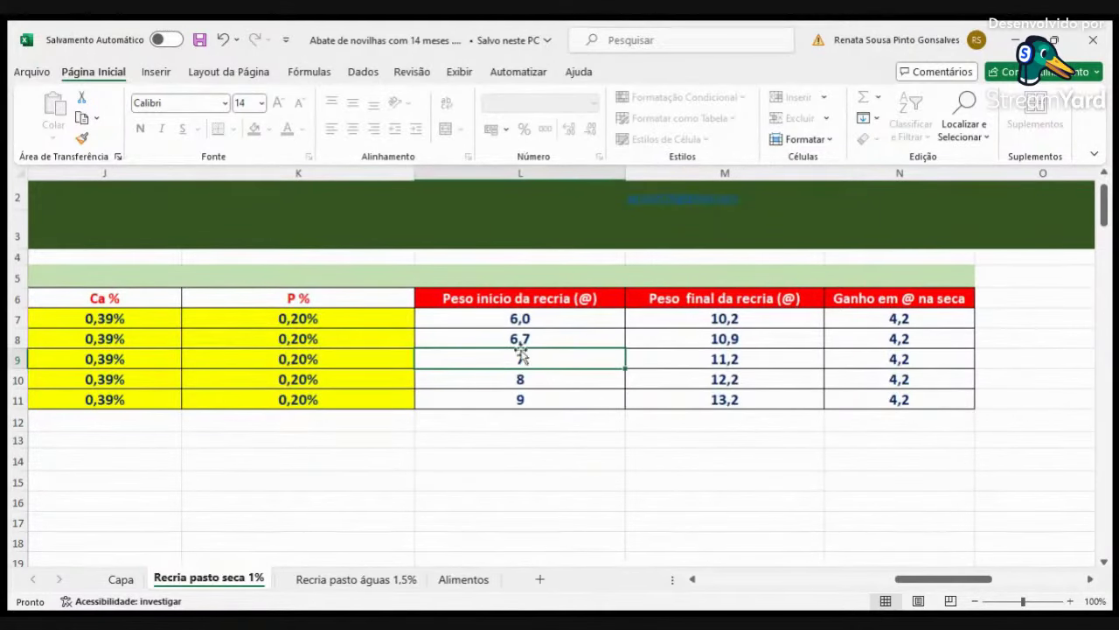
{"action": "left_click", "coordinate": [728, 359]}
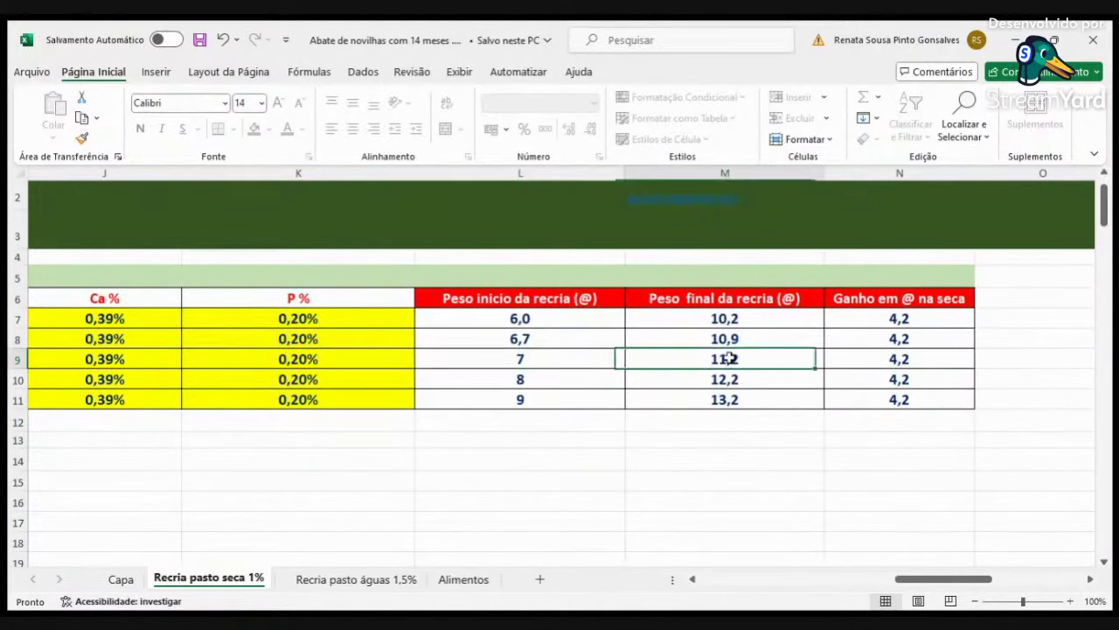
{"action": "left_click", "coordinate": [893, 355]}
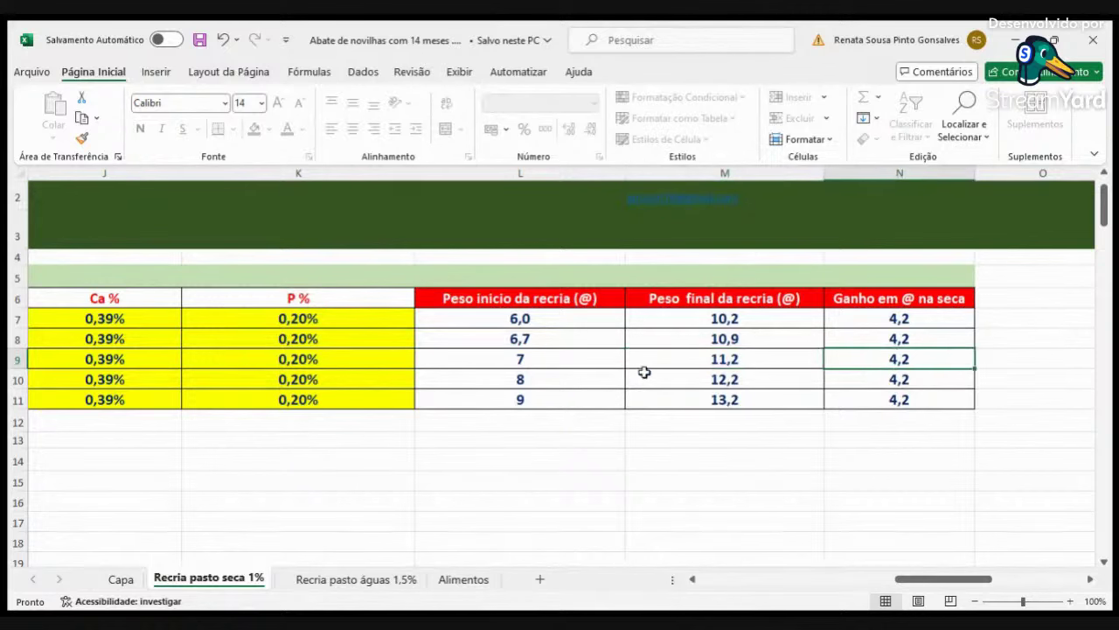
{"action": "left_click", "coordinate": [519, 359]}
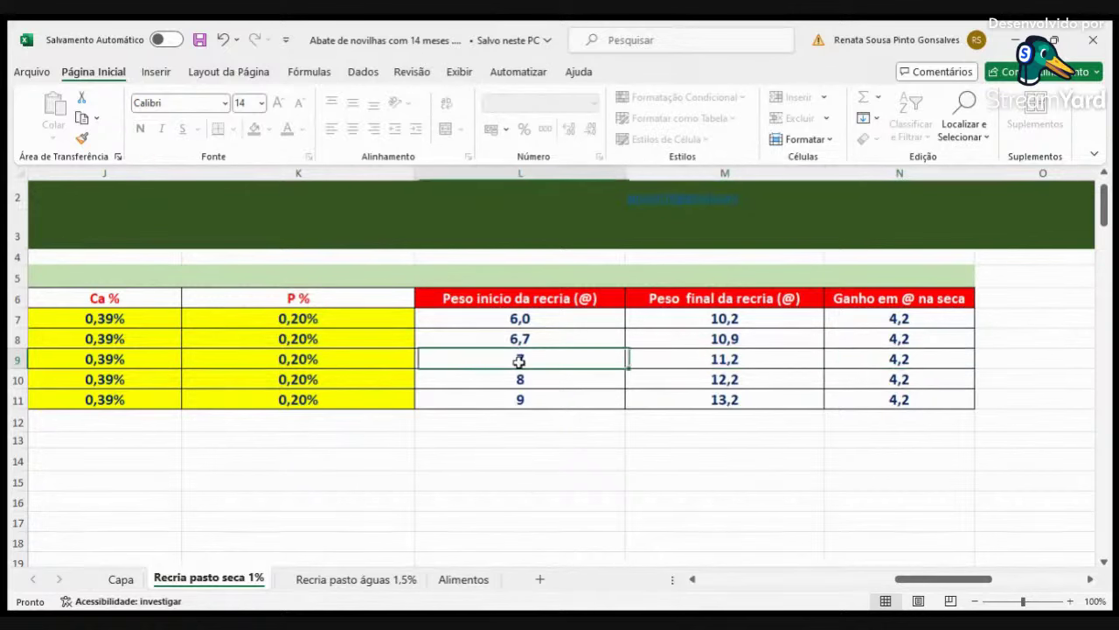
{"action": "left_click", "coordinate": [749, 360]}
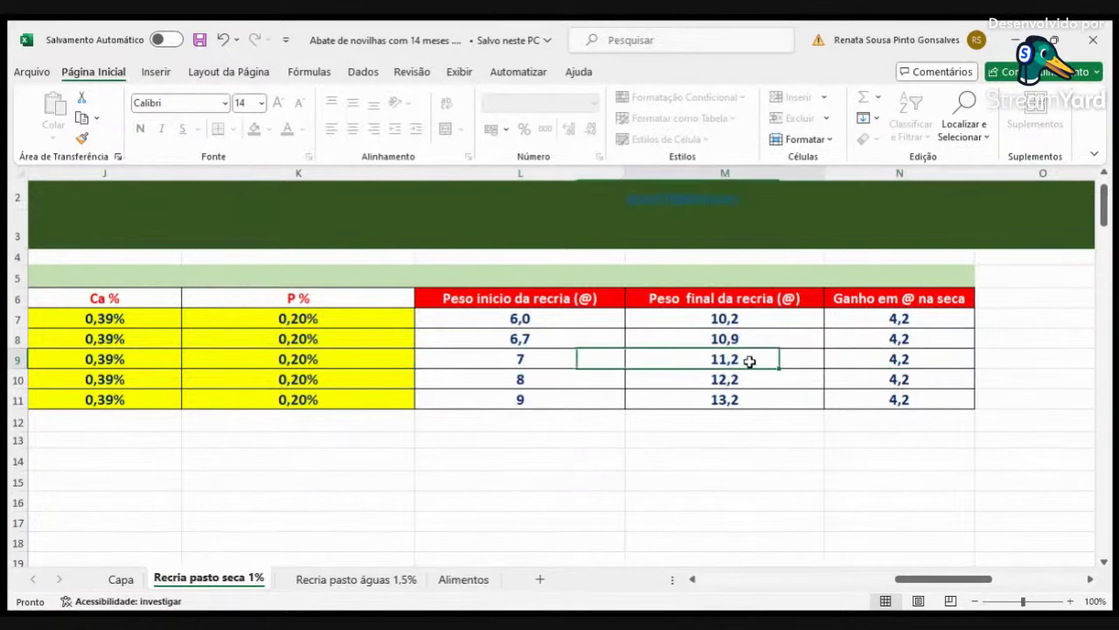
- Go along animal 3's row from its number through the live weights to the daily gain and down to the dry period duration
{"action": "left_click", "coordinate": [717, 580]}
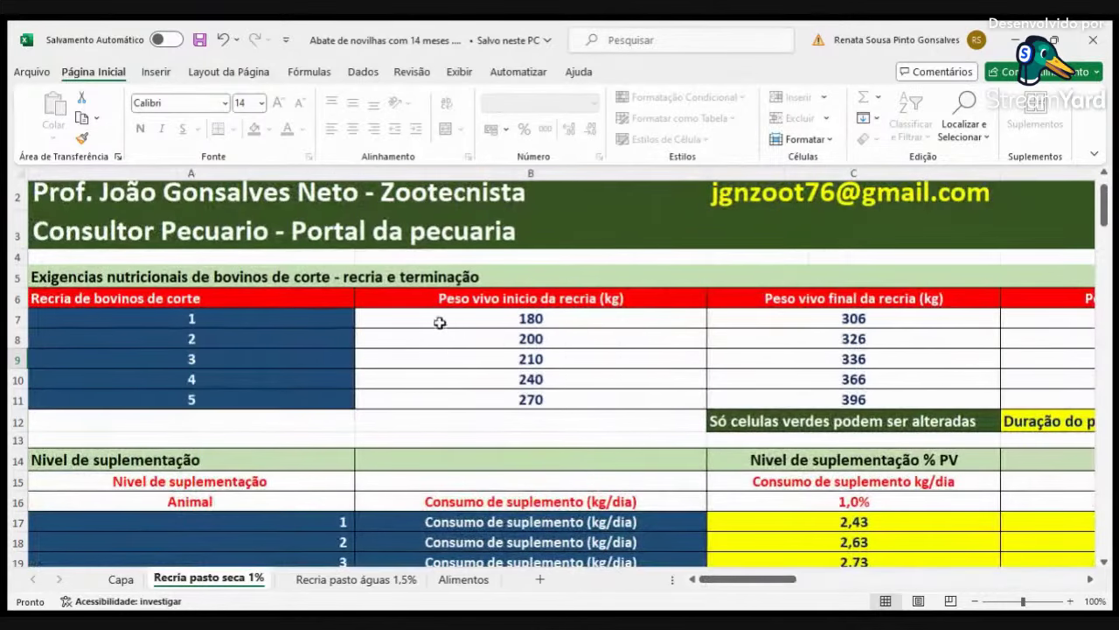
{"action": "left_click", "coordinate": [244, 357]}
{"action": "key", "text": "Right"}
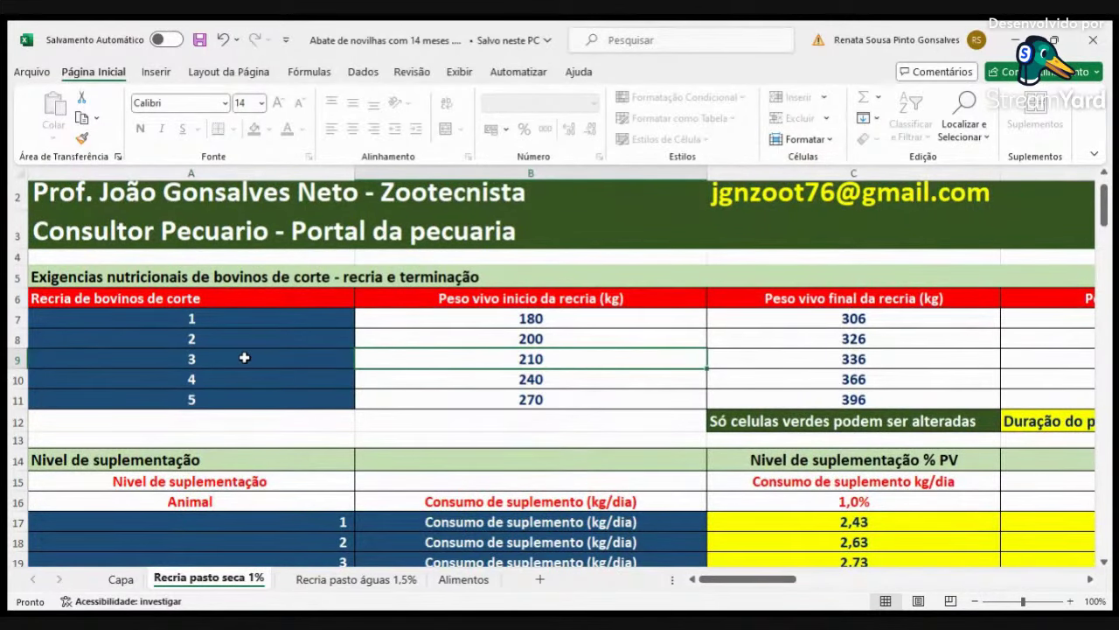
{"action": "key", "text": "Right"}
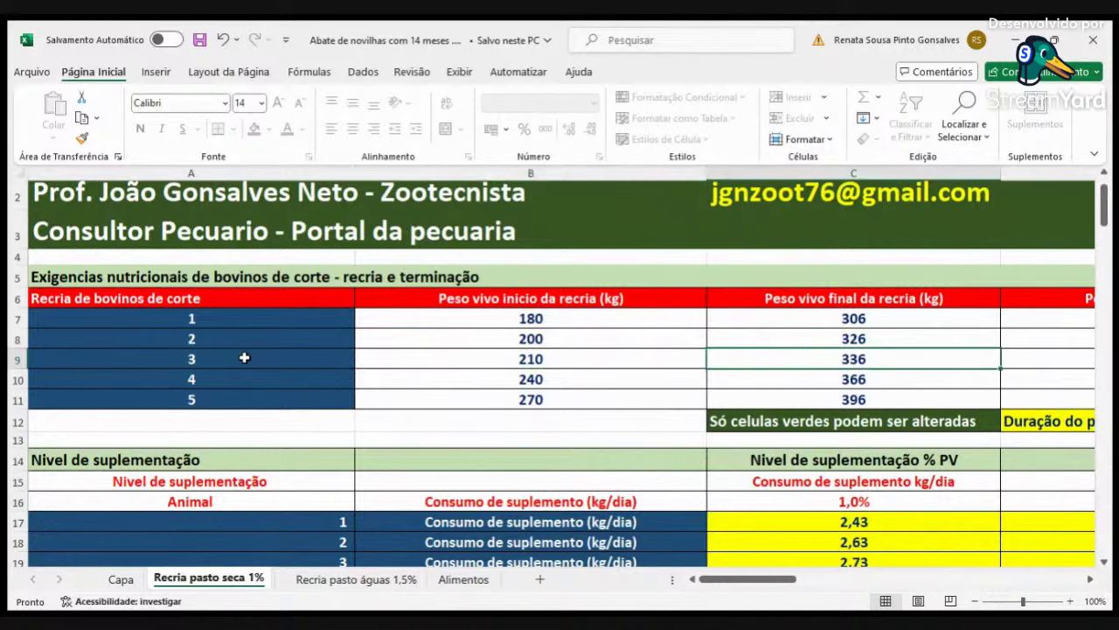
{"action": "key", "text": "Right"}
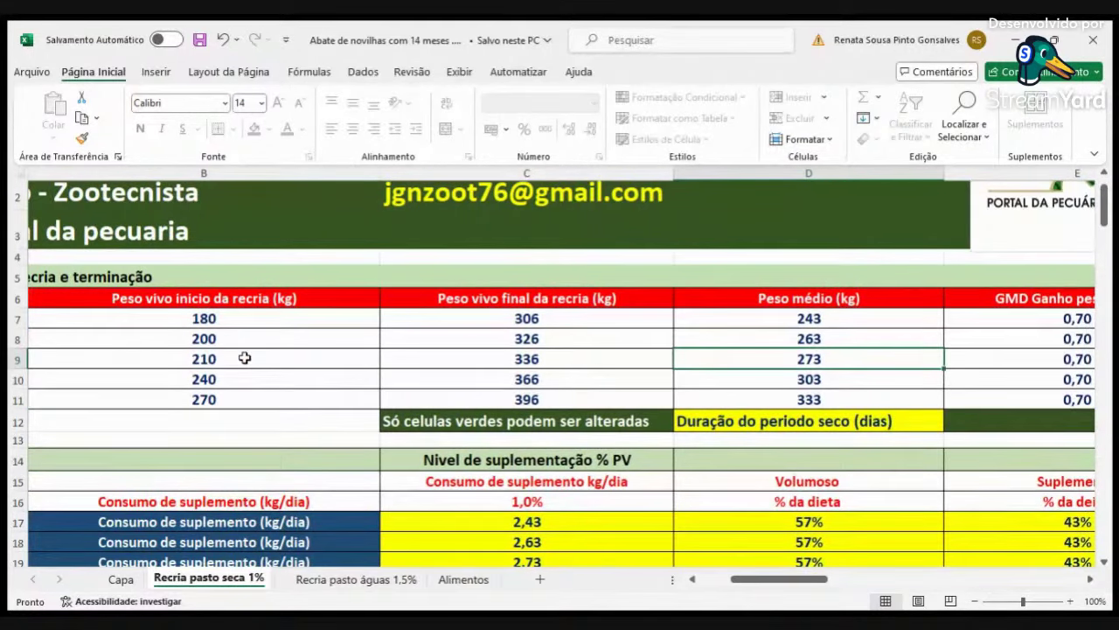
{"action": "key", "text": "Right"}
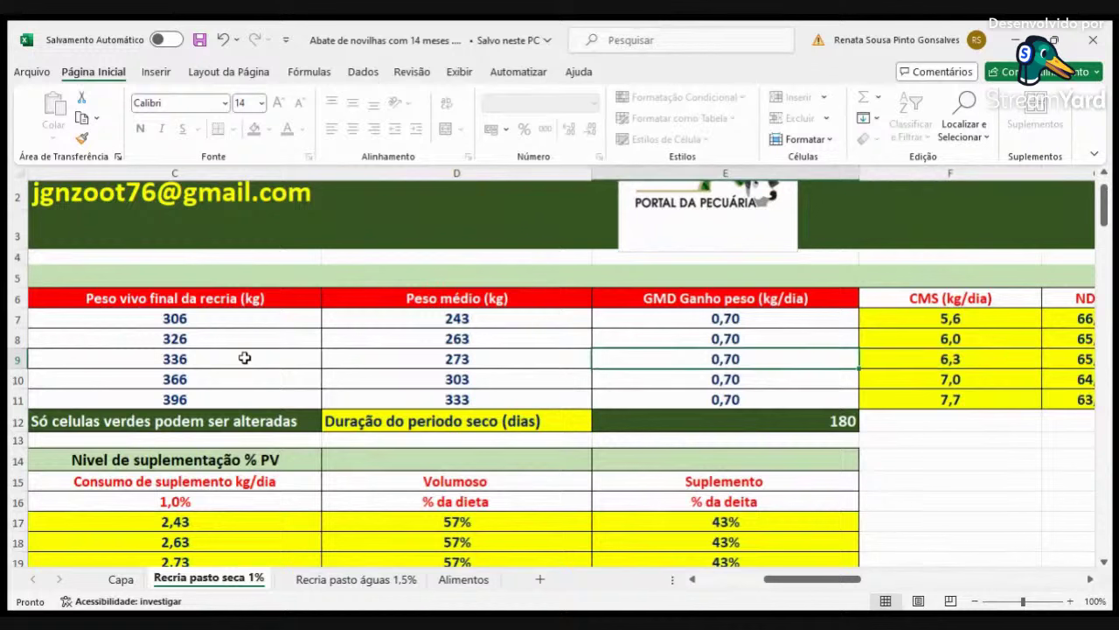
{"action": "key", "text": "Down"}
{"action": "key", "text": "Down"}
{"action": "key", "text": "Down"}
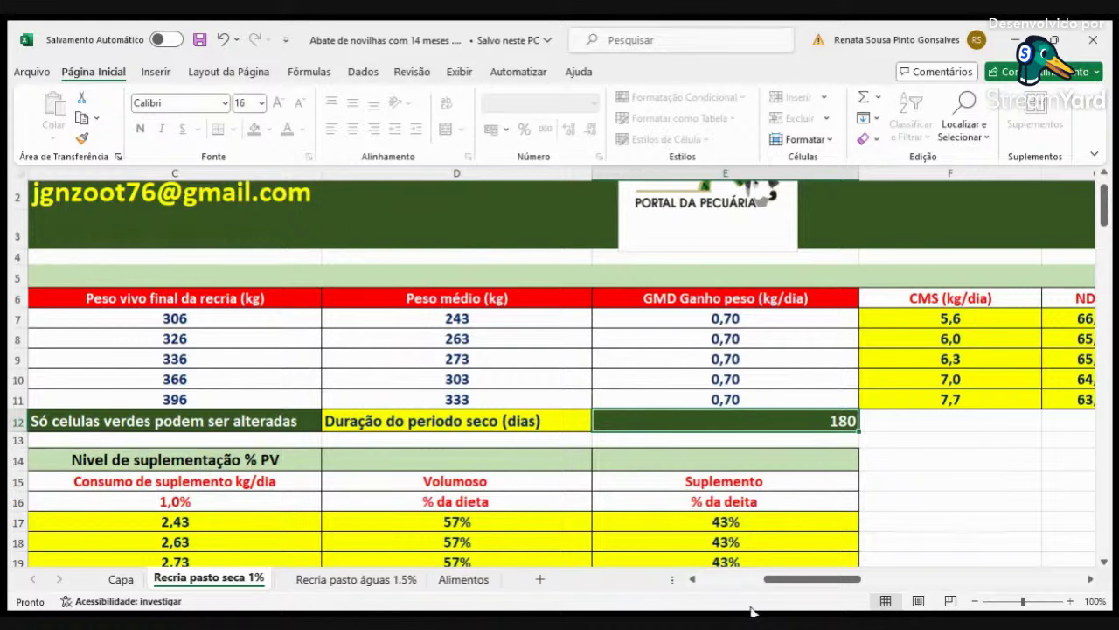
- Review the 1% supplement intake table, its forage and supplement shares, and the start of the total diet balancing section
{"action": "left_click", "coordinate": [707, 580]}
{"action": "scroll", "coordinate": [715, 496], "scroll_direction": "down", "scroll_amount": 5}
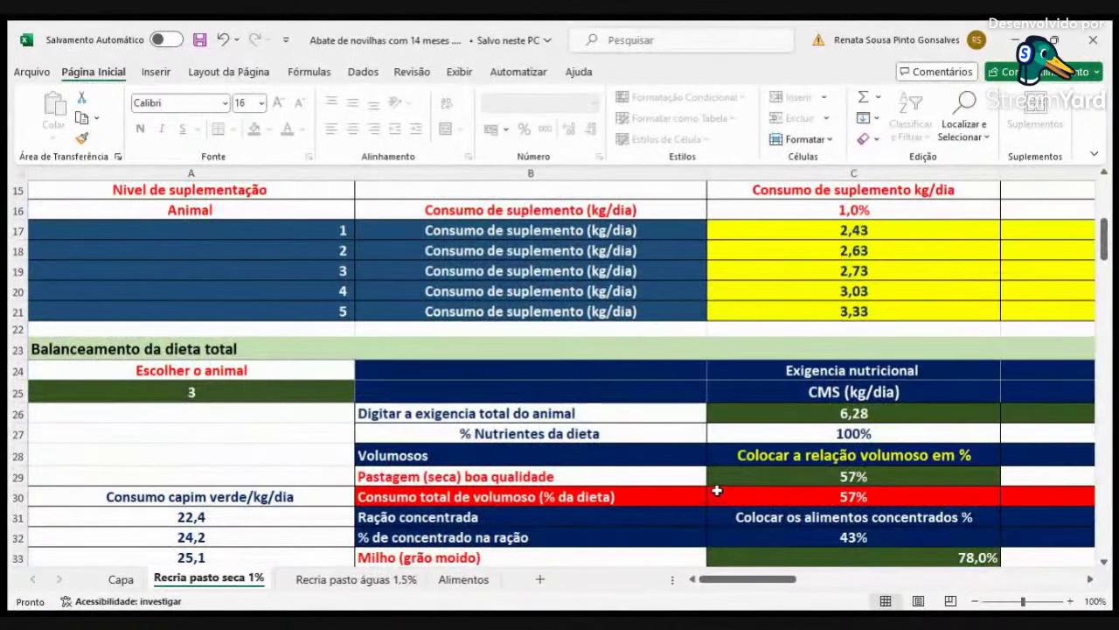
{"action": "scroll", "coordinate": [716, 494], "scroll_direction": "down", "scroll_amount": 1}
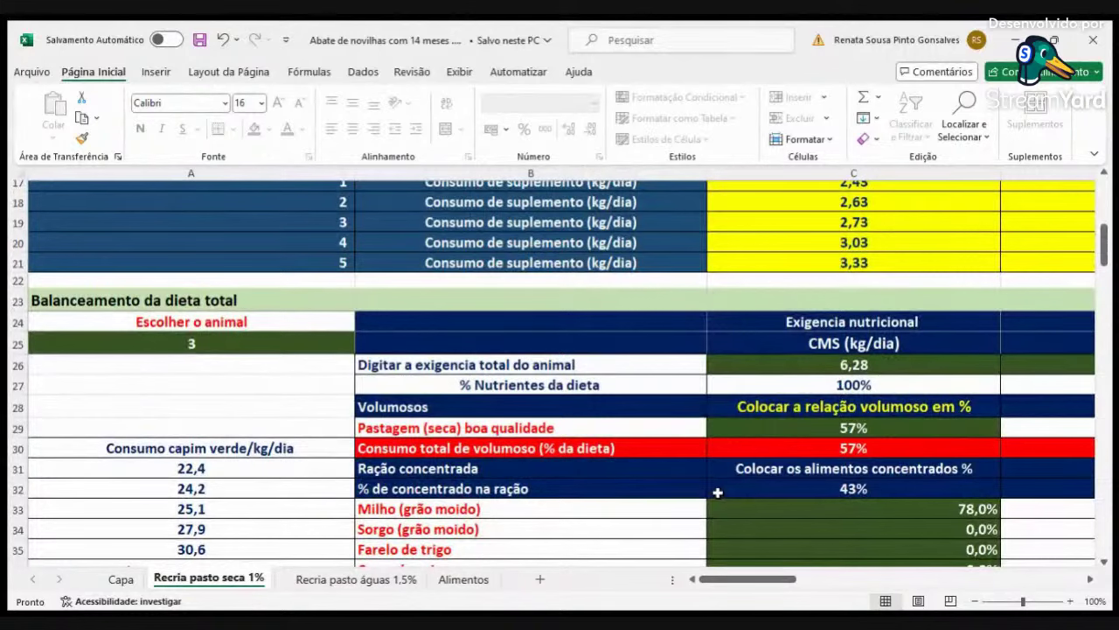
{"action": "scroll", "coordinate": [958, 475], "scroll_direction": "up", "scroll_amount": 3}
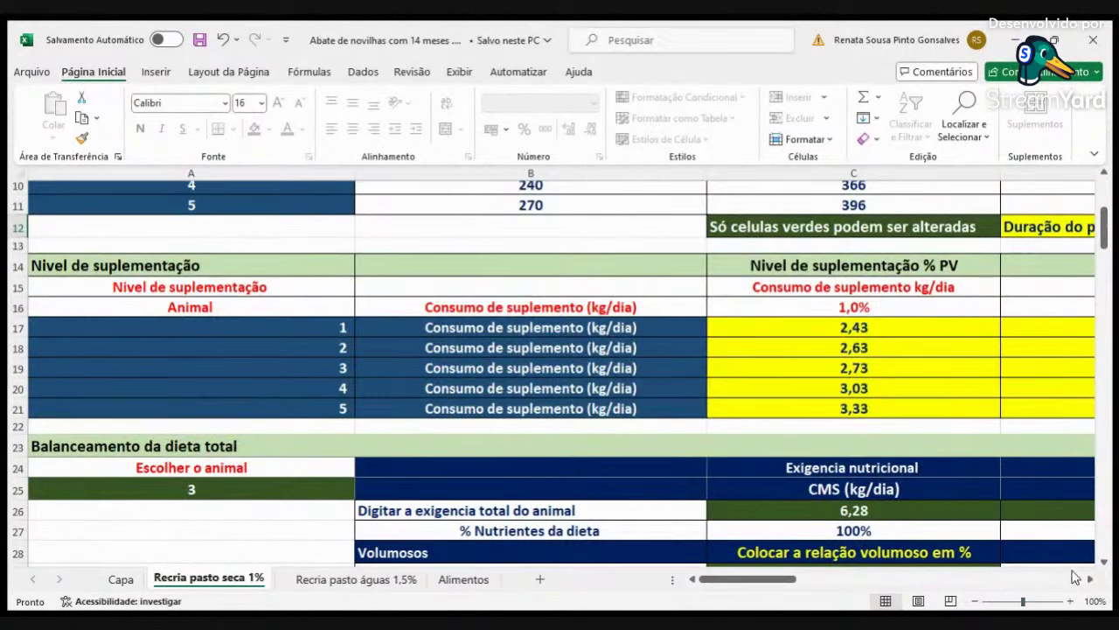
{"action": "left_click", "coordinate": [1091, 579]}
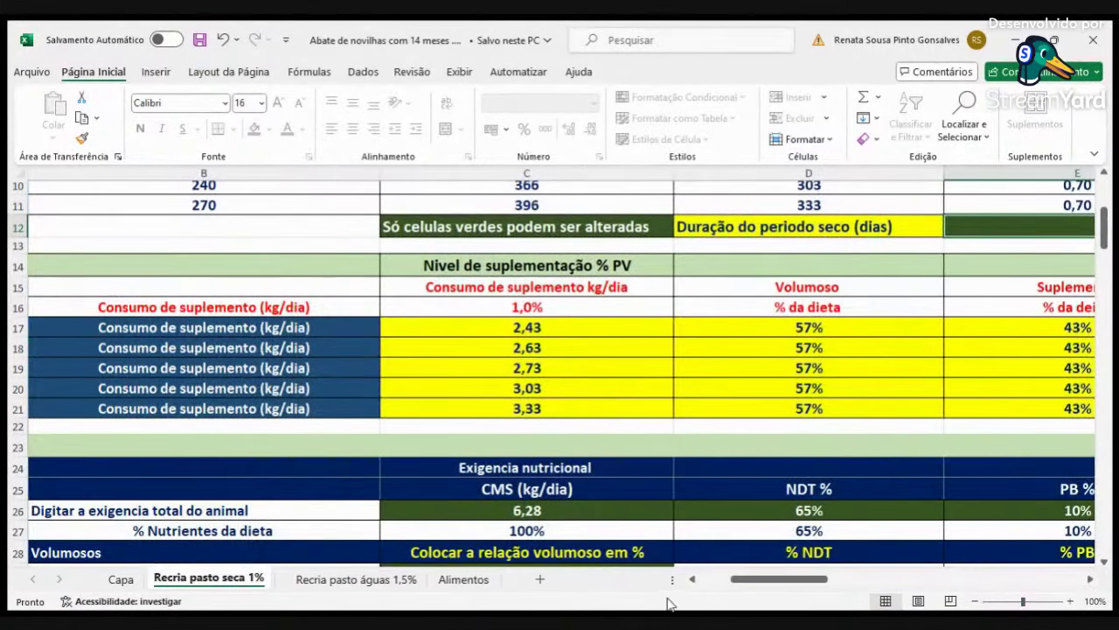
{"action": "left_click", "coordinate": [692, 579]}
{"action": "scroll", "coordinate": [825, 520], "scroll_direction": "down", "scroll_amount": 3}
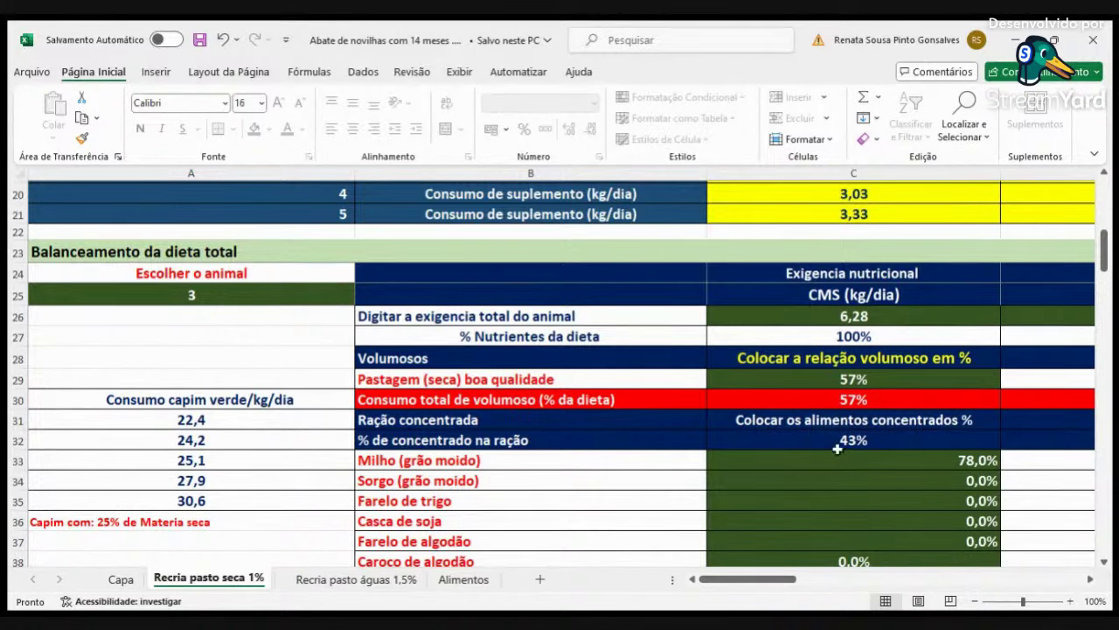
{"action": "scroll", "coordinate": [1048, 412], "scroll_direction": "up", "scroll_amount": 3}
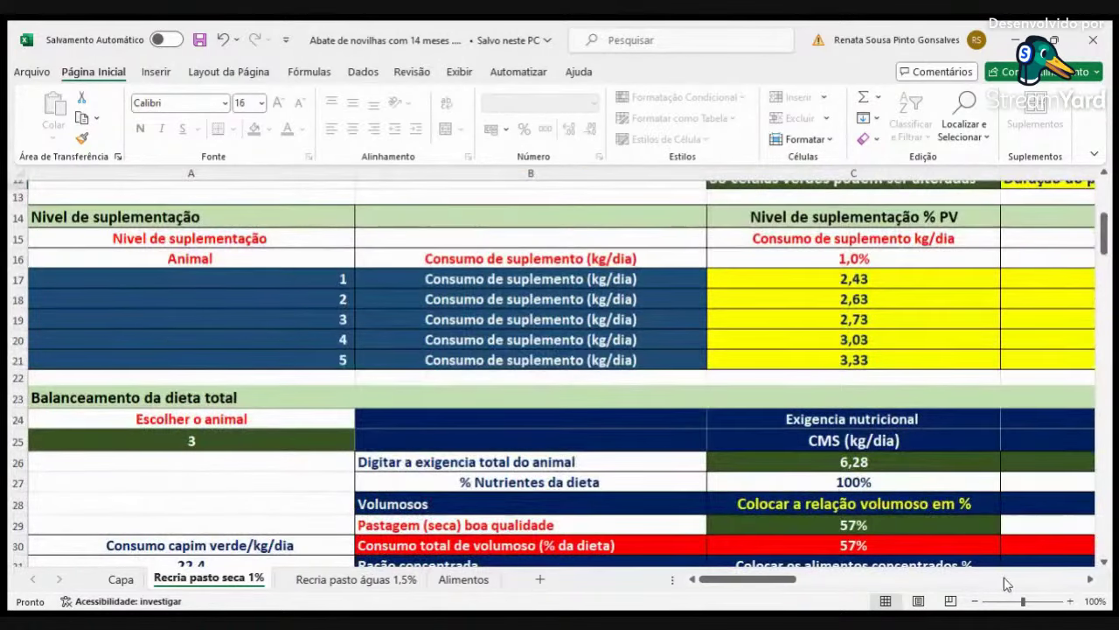
{"action": "left_click", "coordinate": [1090, 580]}
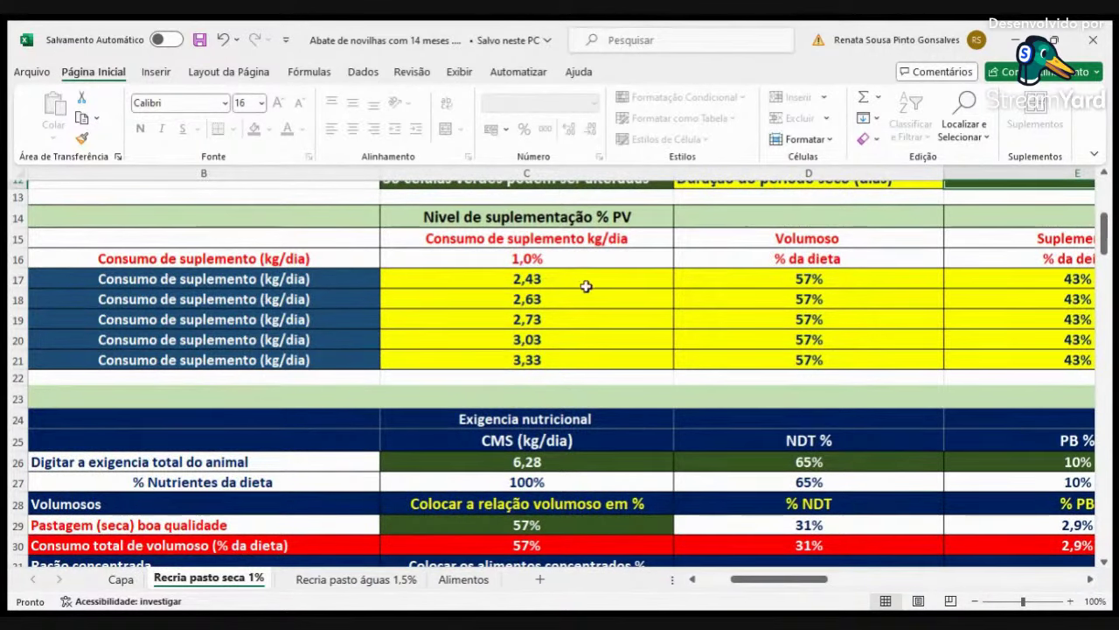
- Check the dry pasture share in C29 and look through the concentrate ingredients down to the requirement fulfilment rows
{"action": "scroll", "coordinate": [668, 558], "scroll_direction": "down", "scroll_amount": 3}
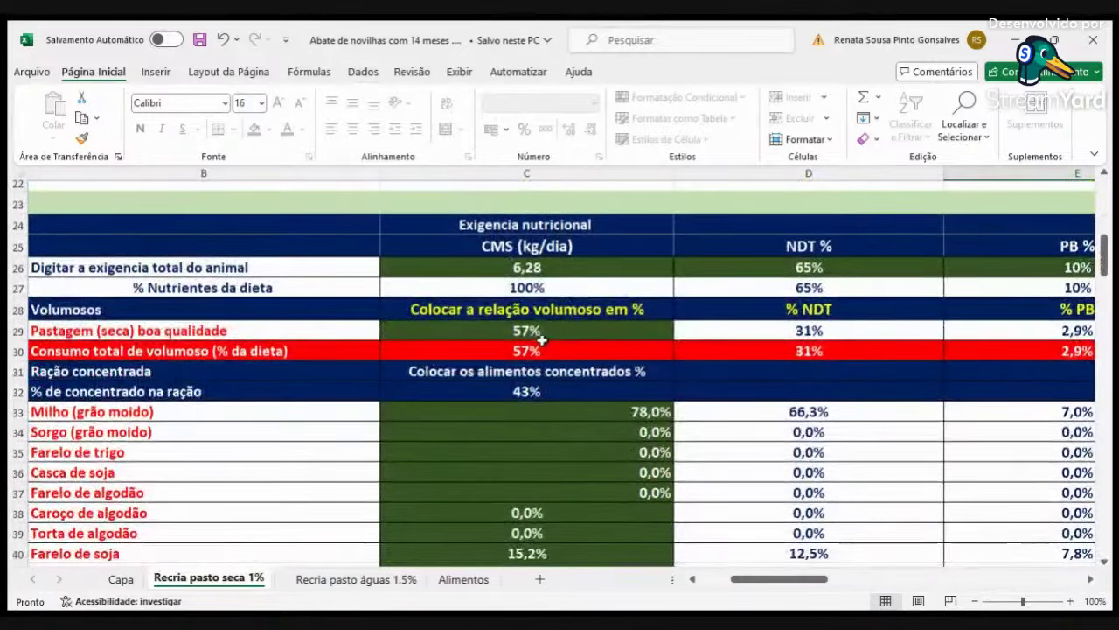
{"action": "left_click", "coordinate": [541, 335]}
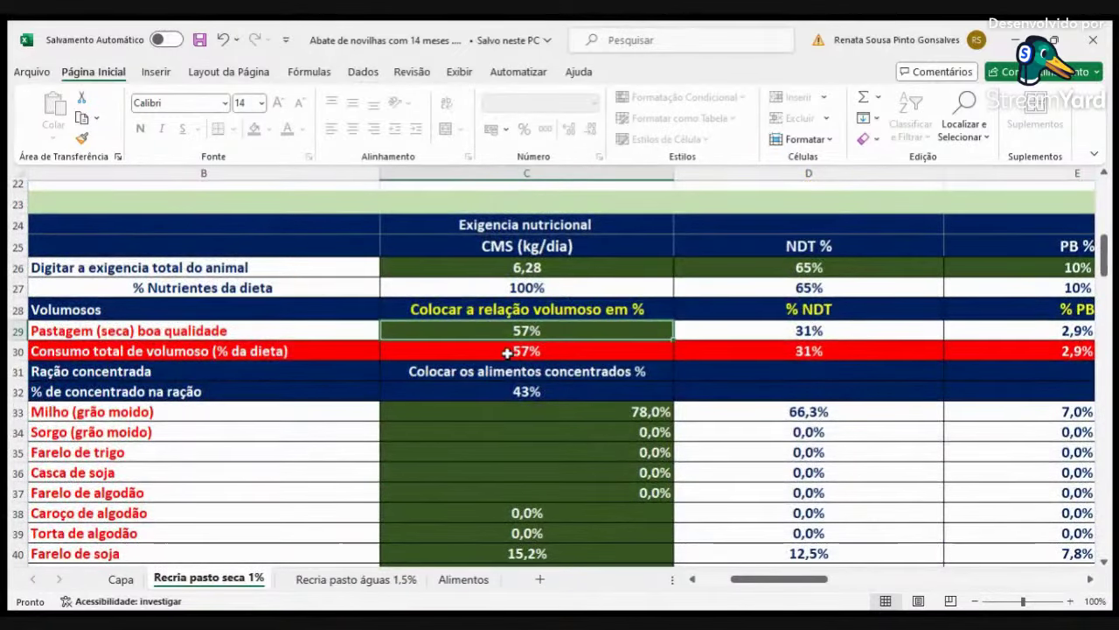
{"action": "scroll", "coordinate": [561, 375], "scroll_direction": "down", "scroll_amount": 1}
{"action": "scroll", "coordinate": [562, 375], "scroll_direction": "down", "scroll_amount": 5}
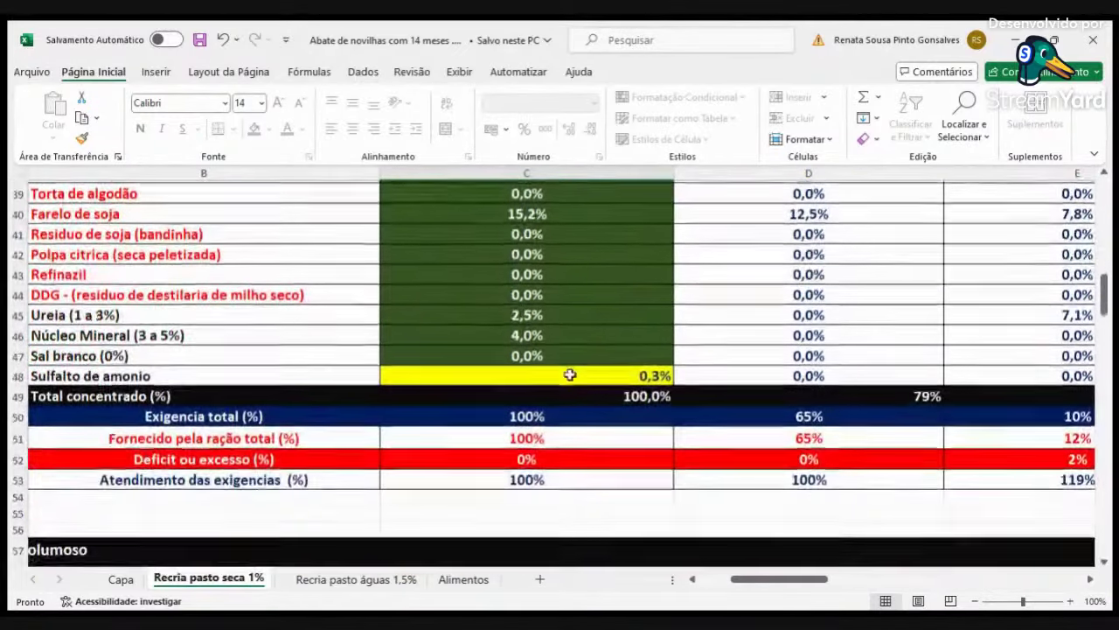
{"action": "scroll", "coordinate": [579, 380], "scroll_direction": "up", "scroll_amount": 5}
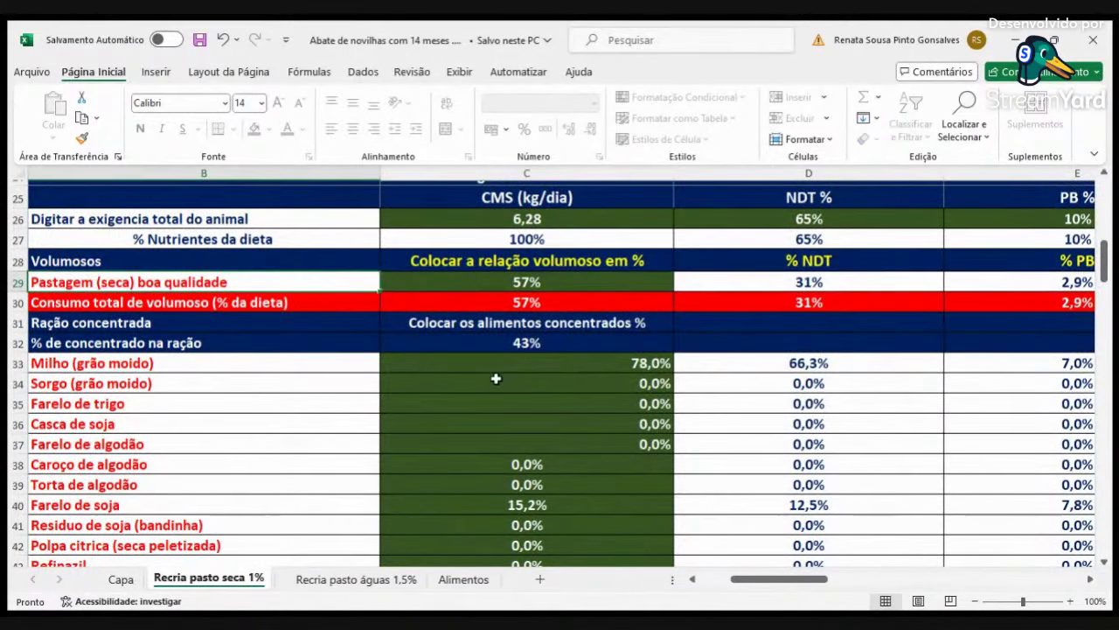
- Examine the cost and nutrient composition of 'Pastagem (seca) boa qualidade' in row 59 and return to the diet's ingredient list
{"action": "scroll", "coordinate": [497, 375], "scroll_direction": "down", "scroll_amount": 7}
{"action": "scroll", "coordinate": [500, 380], "scroll_direction": "down", "scroll_amount": 1}
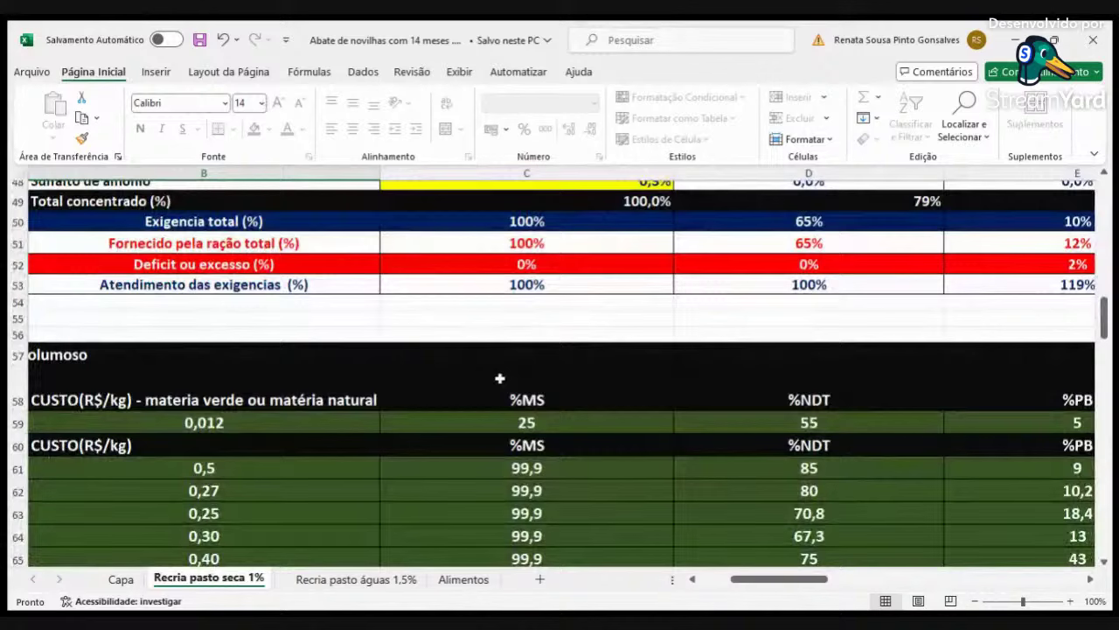
{"action": "left_click", "coordinate": [722, 579]}
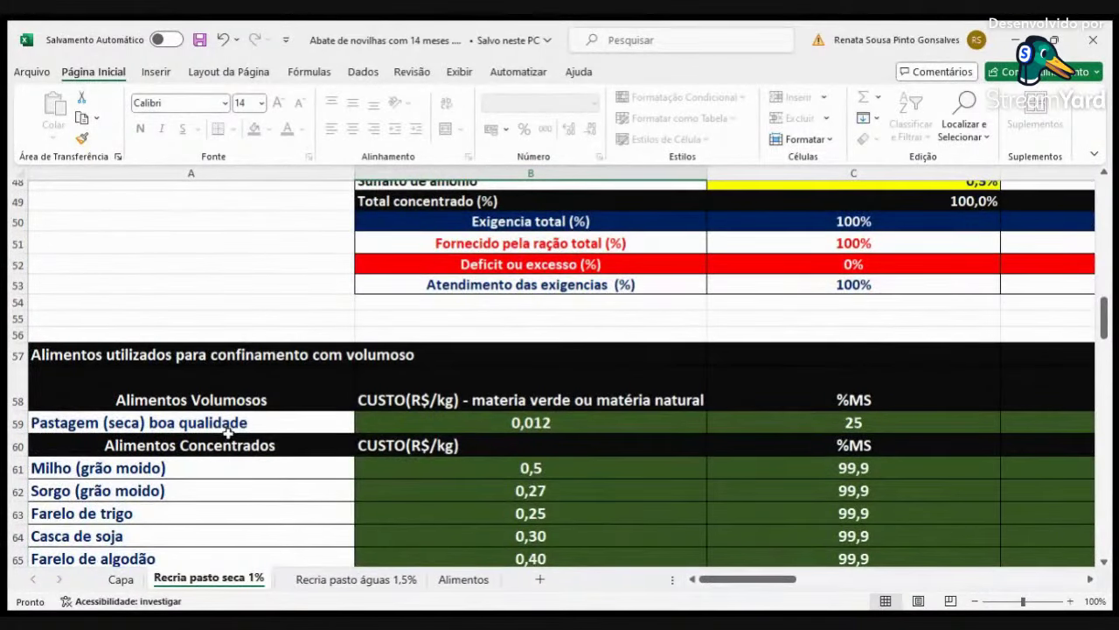
{"action": "left_click", "coordinate": [817, 422]}
{"action": "key", "text": "Right"}
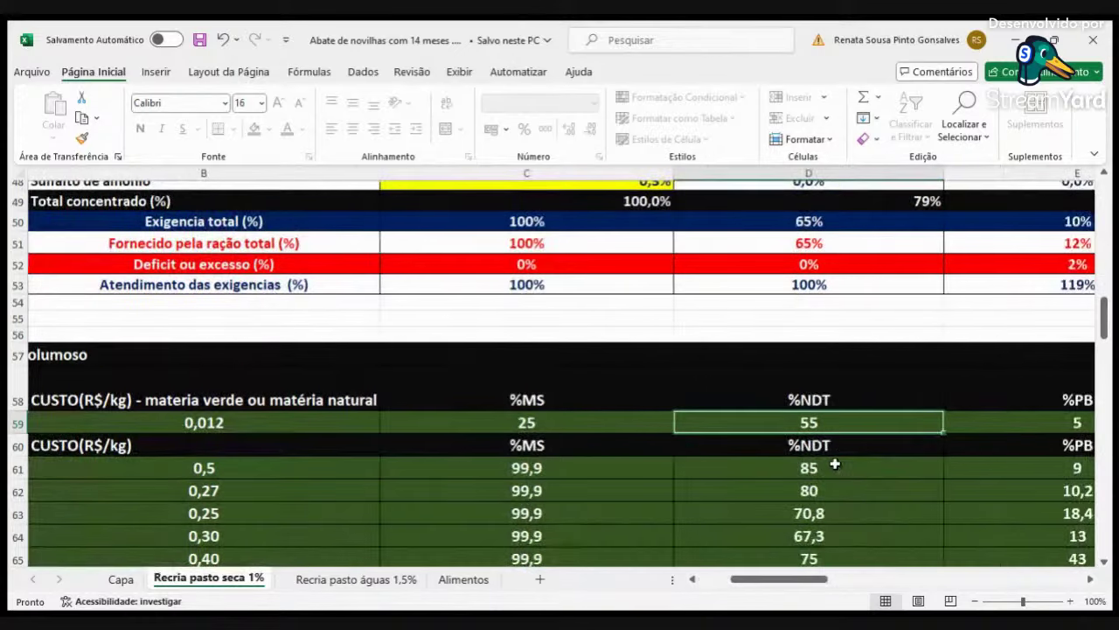
{"action": "key", "text": "Right"}
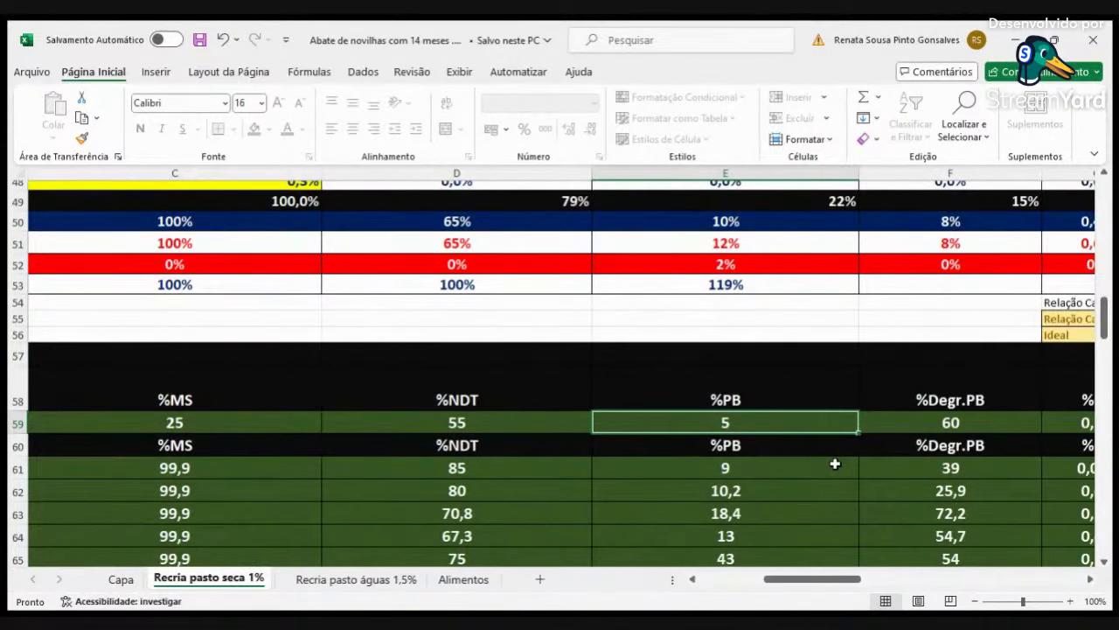
{"action": "key", "text": "Right"}
{"action": "key", "text": "Right"}
{"action": "key", "text": "Left"}
{"action": "key", "text": "Left"}
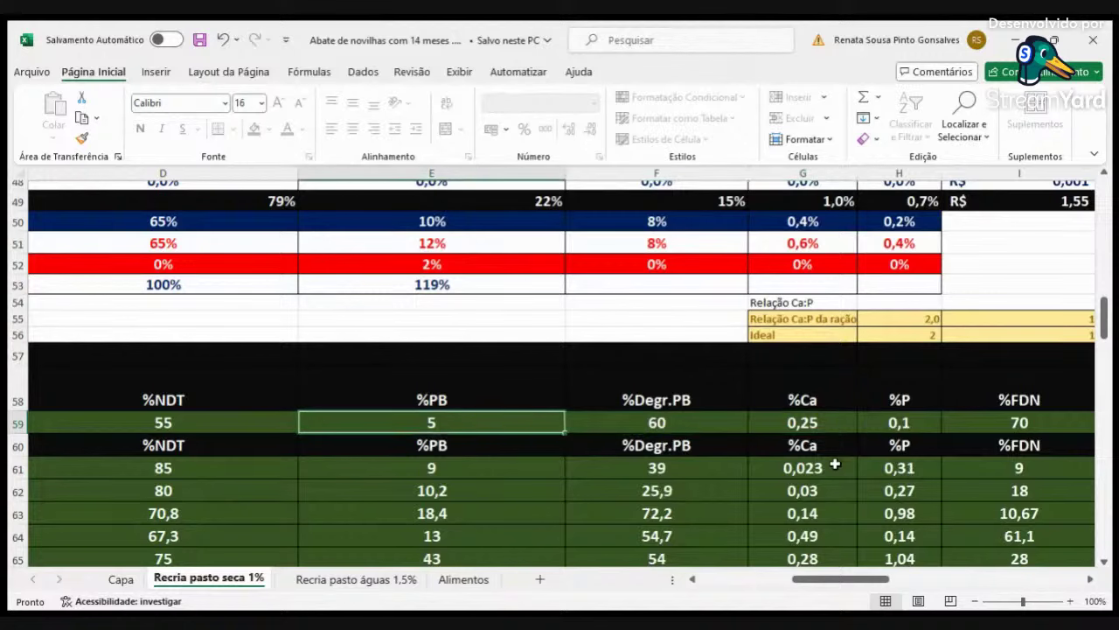
{"action": "key", "text": "Left"}
{"action": "key", "text": "Left"}
{"action": "key", "text": "Left"}
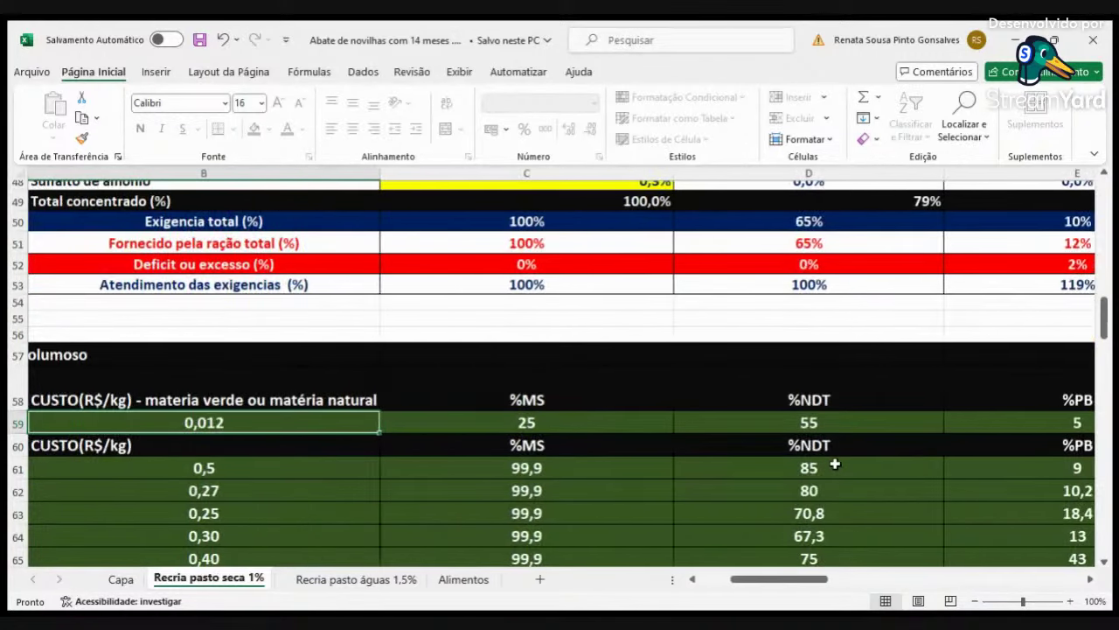
{"action": "key", "text": "Left"}
{"action": "key", "text": "Right"}
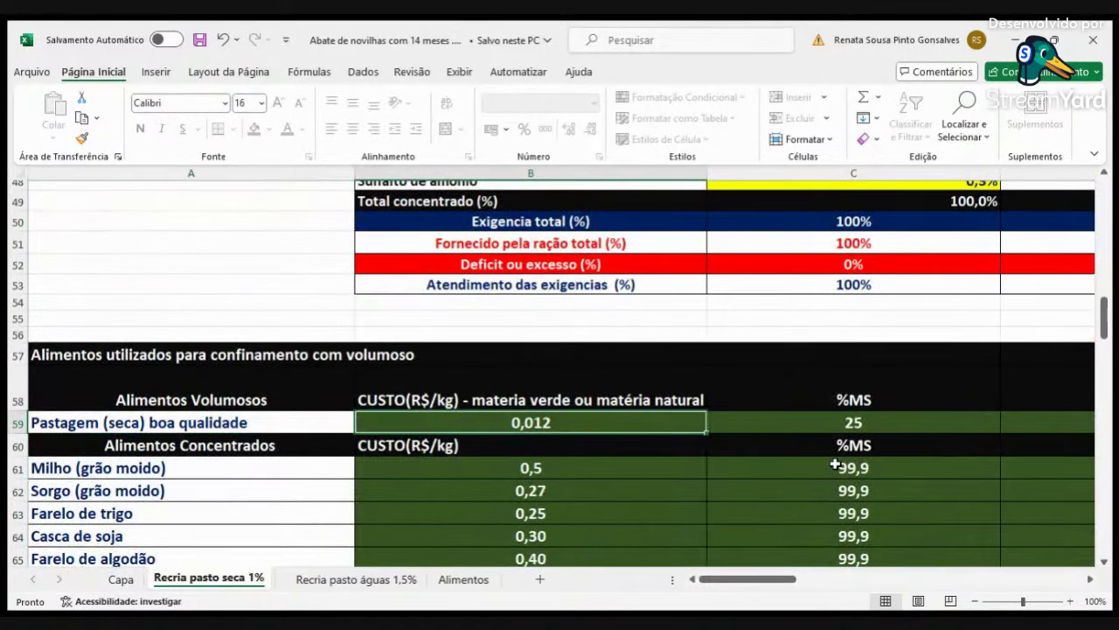
{"action": "scroll", "coordinate": [1032, 320], "scroll_direction": "up", "scroll_amount": 7}
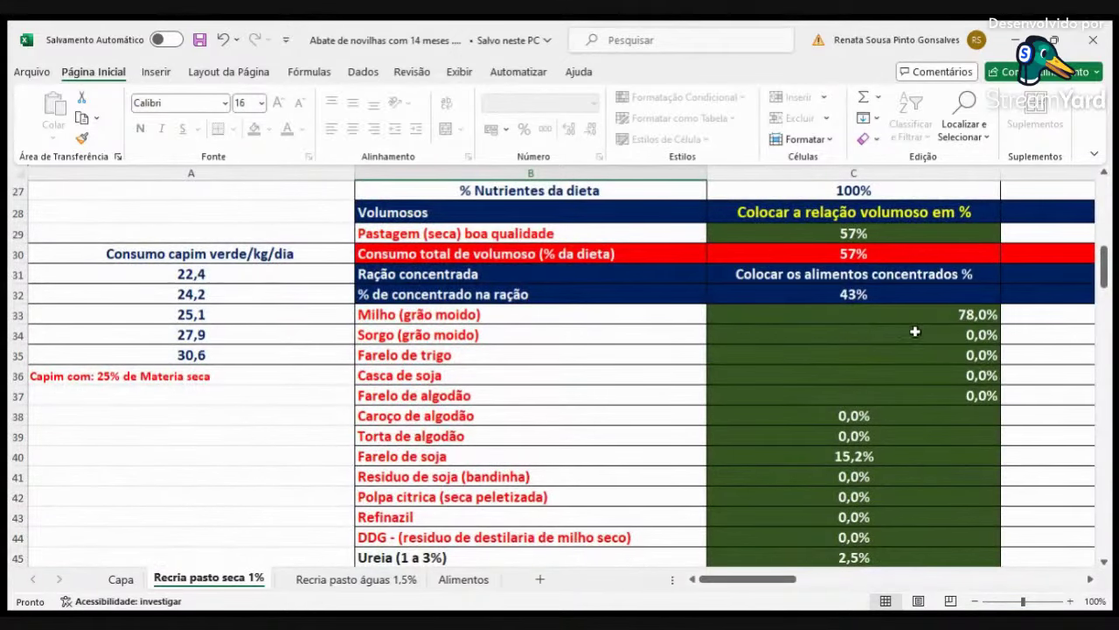
- Check the ground corn share in C33, then return to the animal table and select animal 3's average weight in D9
{"action": "scroll", "coordinate": [915, 327], "scroll_direction": "down", "scroll_amount": 1}
{"action": "left_click", "coordinate": [901, 269]}
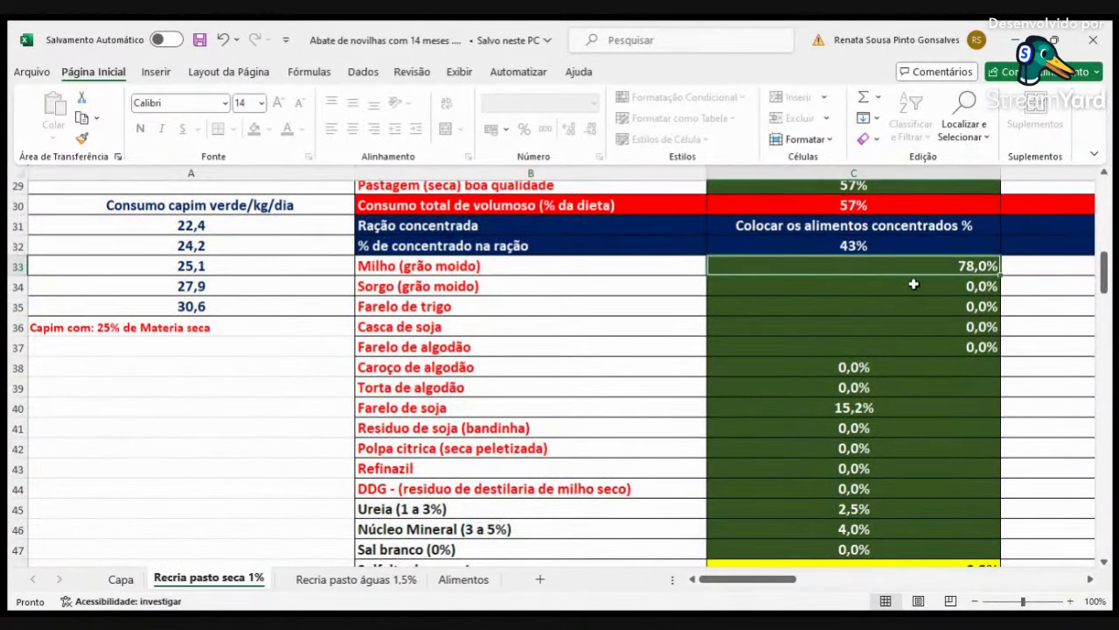
{"action": "scroll", "coordinate": [948, 329], "scroll_direction": "up", "scroll_amount": 9}
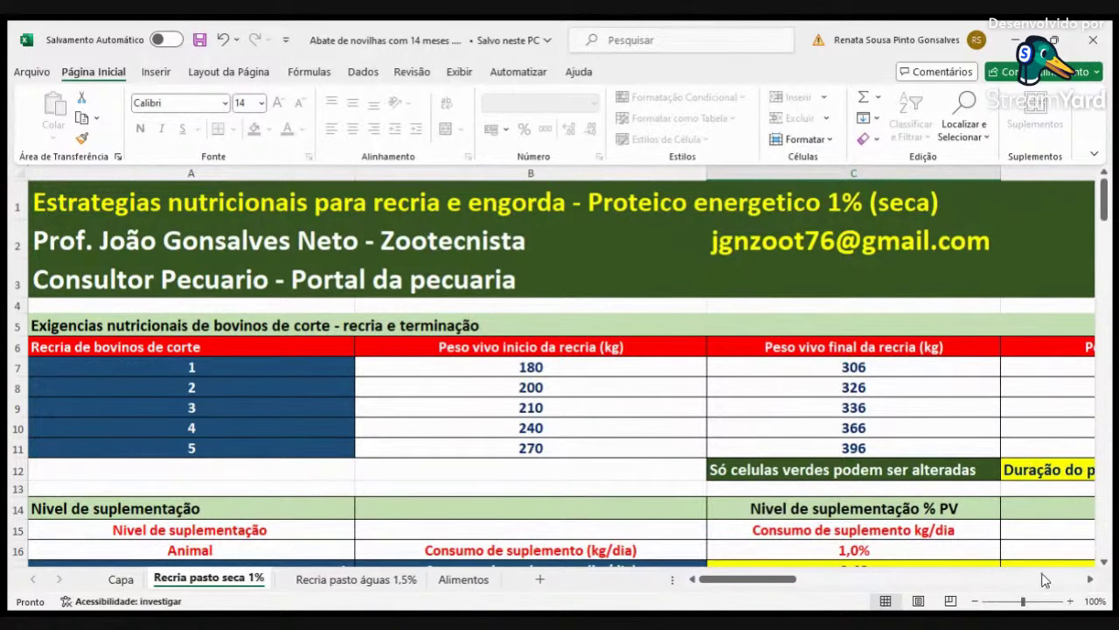
{"action": "left_click", "coordinate": [1090, 580]}
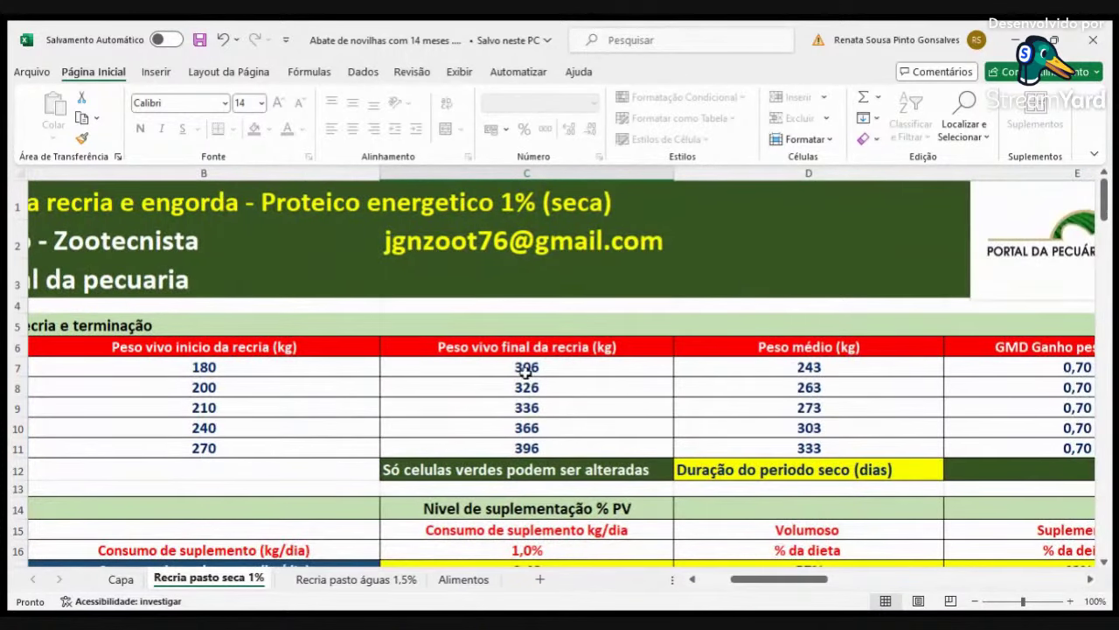
{"action": "left_click", "coordinate": [762, 408]}
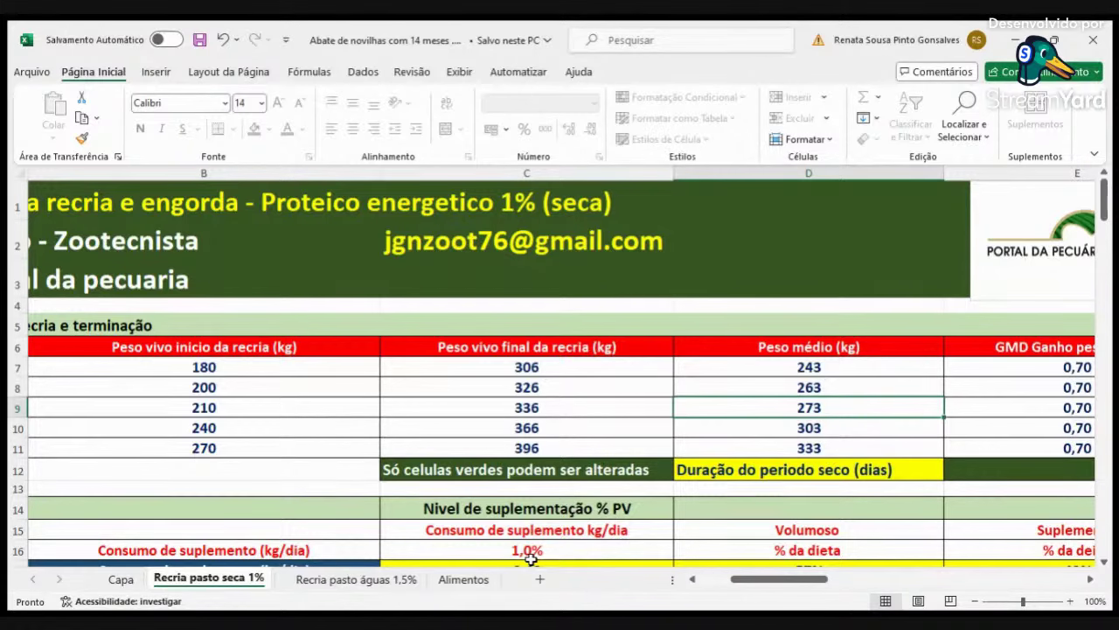
- Go from the supplementation level table through the nutritional requirements to the concentrate ingredients and check the ground corn share in C33
{"action": "scroll", "coordinate": [754, 501], "scroll_direction": "down", "scroll_amount": 2}
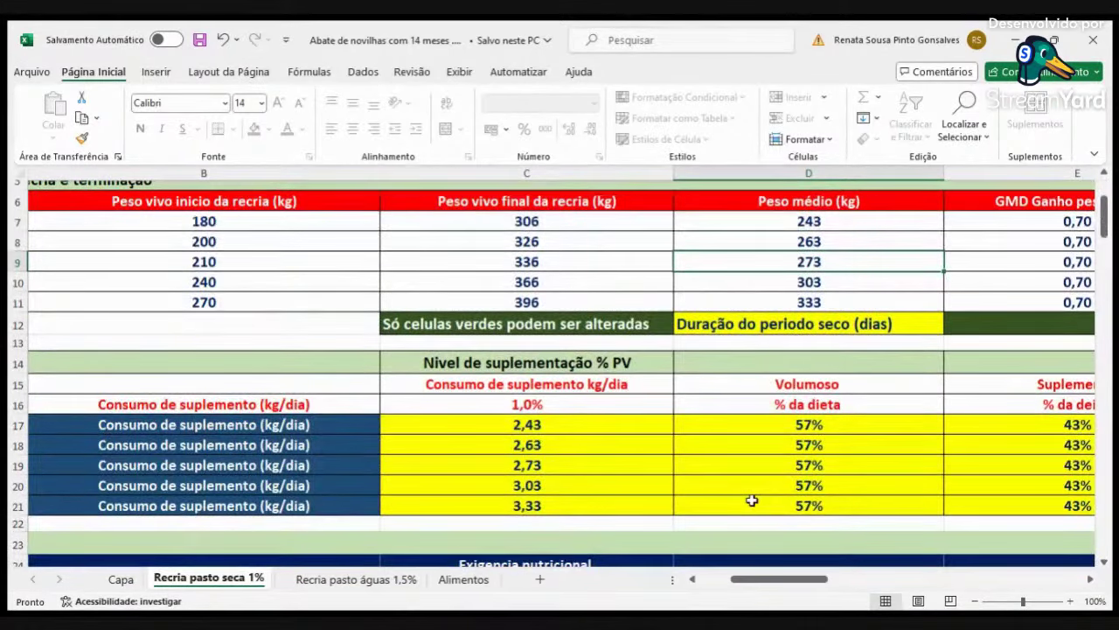
{"action": "scroll", "coordinate": [746, 505], "scroll_direction": "down", "scroll_amount": 7}
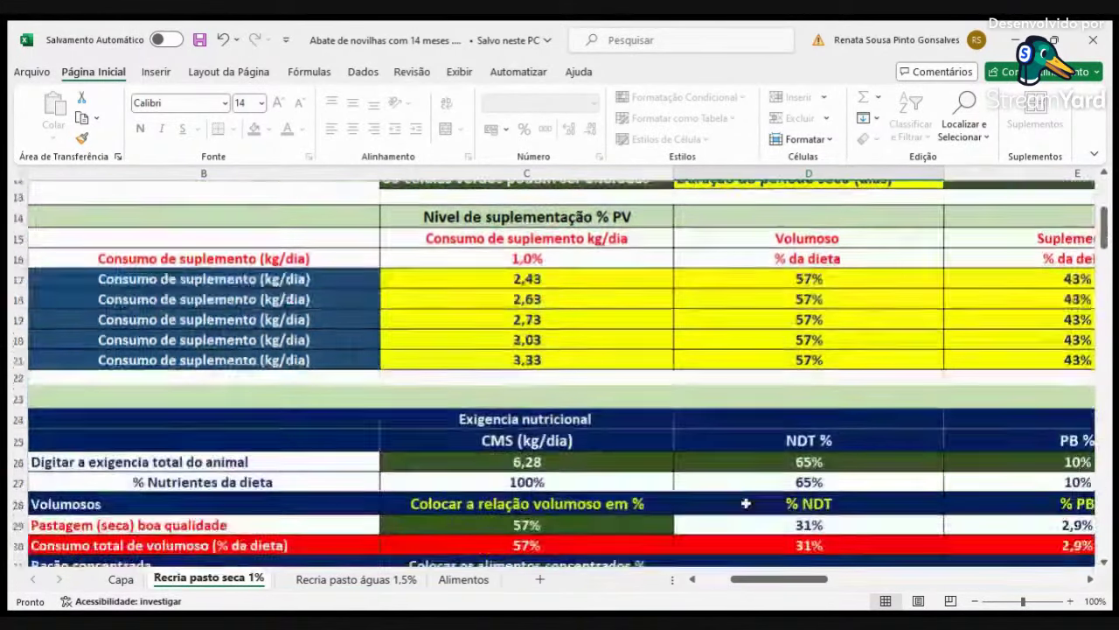
{"action": "scroll", "coordinate": [746, 508], "scroll_direction": "down", "scroll_amount": 2}
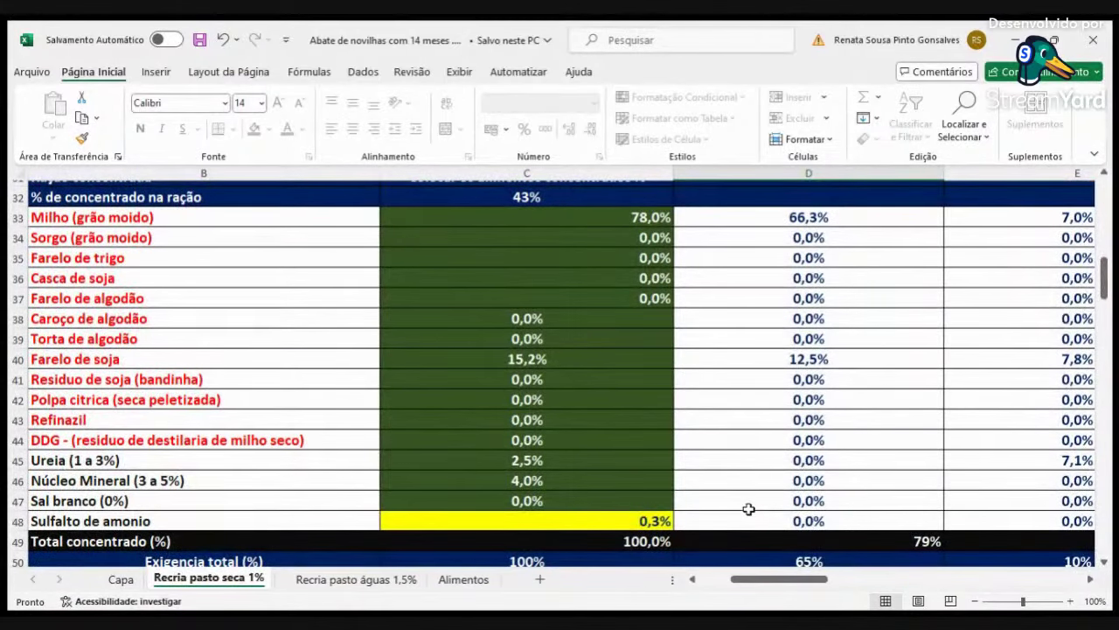
{"action": "left_click", "coordinate": [616, 224]}
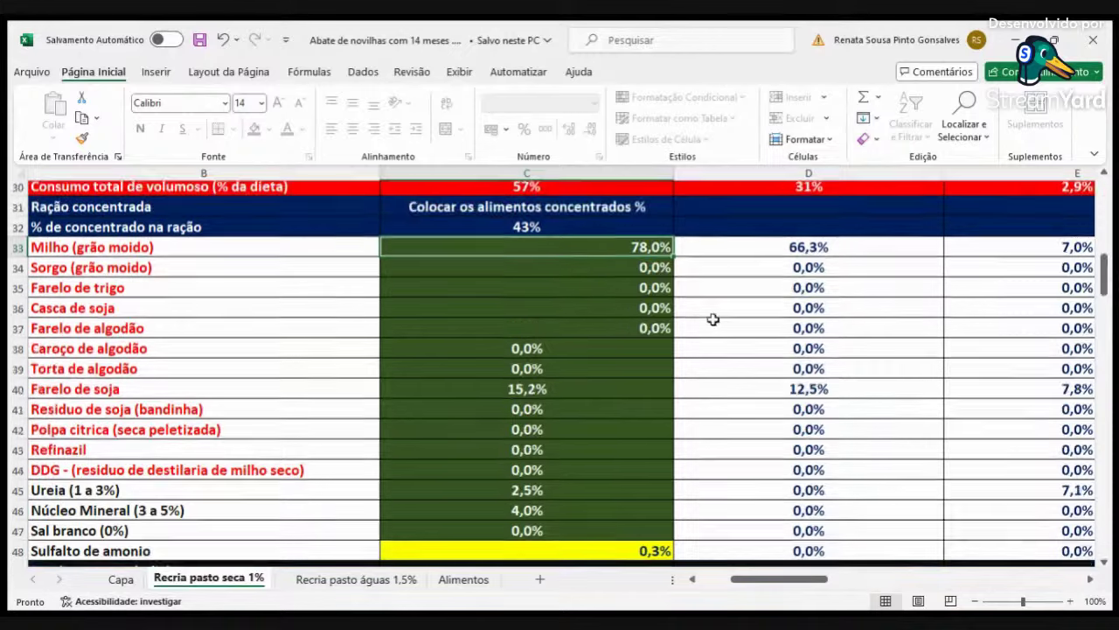
{"action": "scroll", "coordinate": [711, 319], "scroll_direction": "up", "scroll_amount": 3}
{"action": "scroll", "coordinate": [712, 320], "scroll_direction": "down", "scroll_amount": 2}
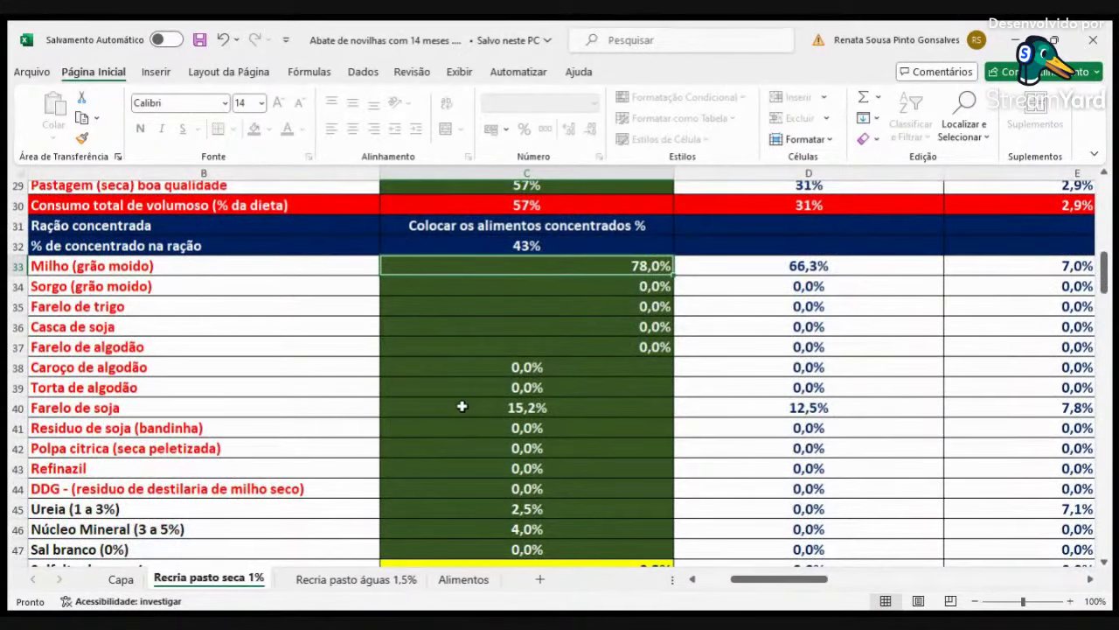
- Show the cover sheet 'Capa' and return to the 'Recria pasto seca 1%' sheet
{"action": "scroll", "coordinate": [460, 407], "scroll_direction": "up", "scroll_amount": 10}
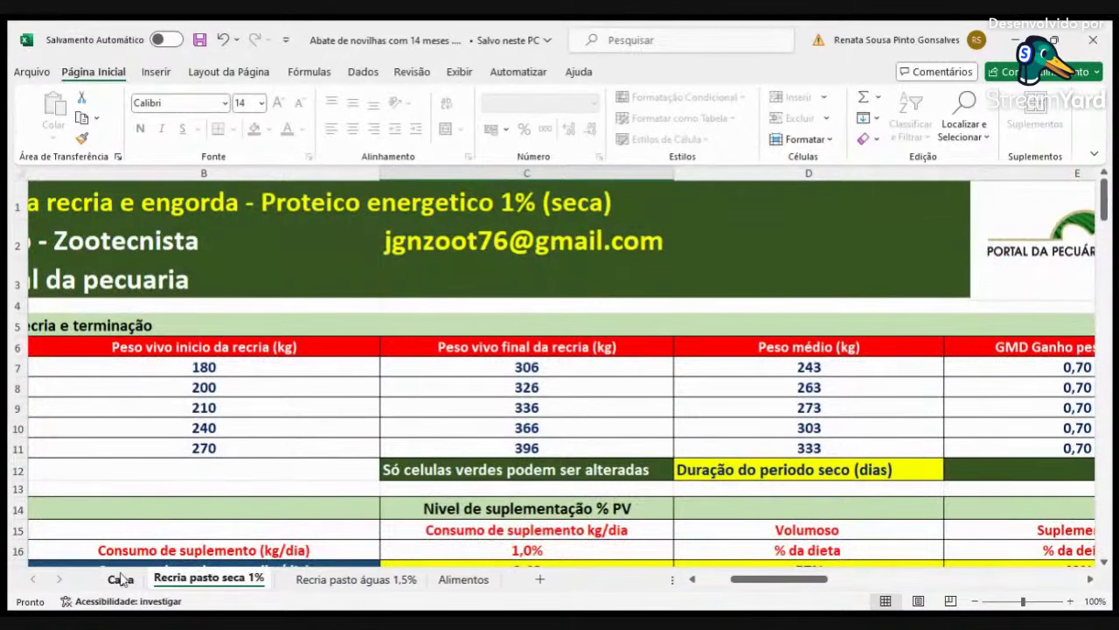
{"action": "left_click", "coordinate": [121, 580]}
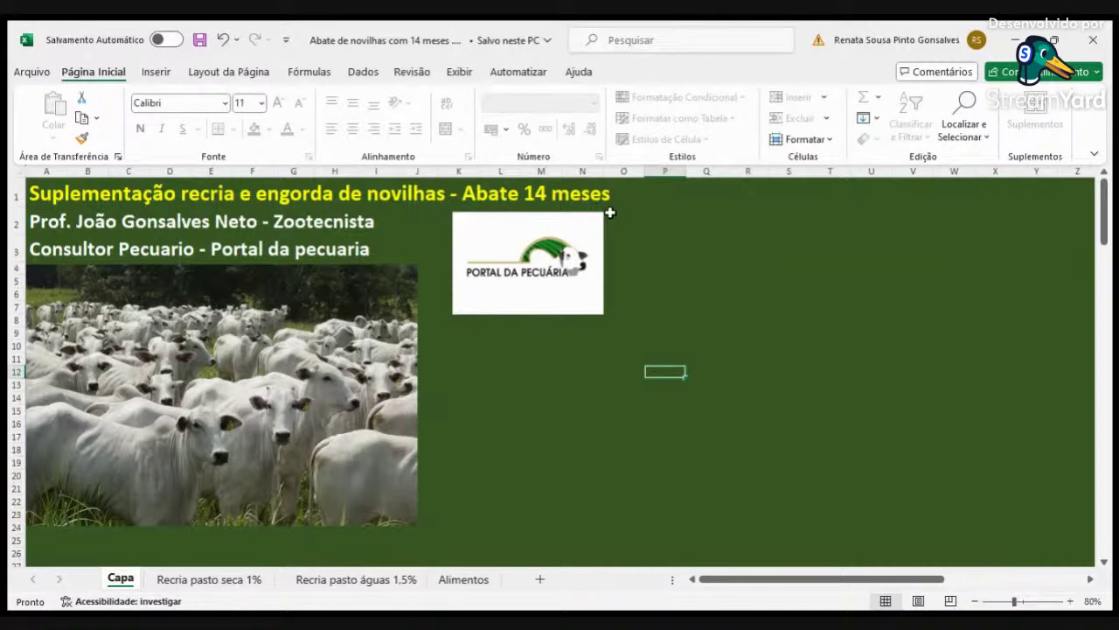
{"action": "left_click", "coordinate": [261, 581]}
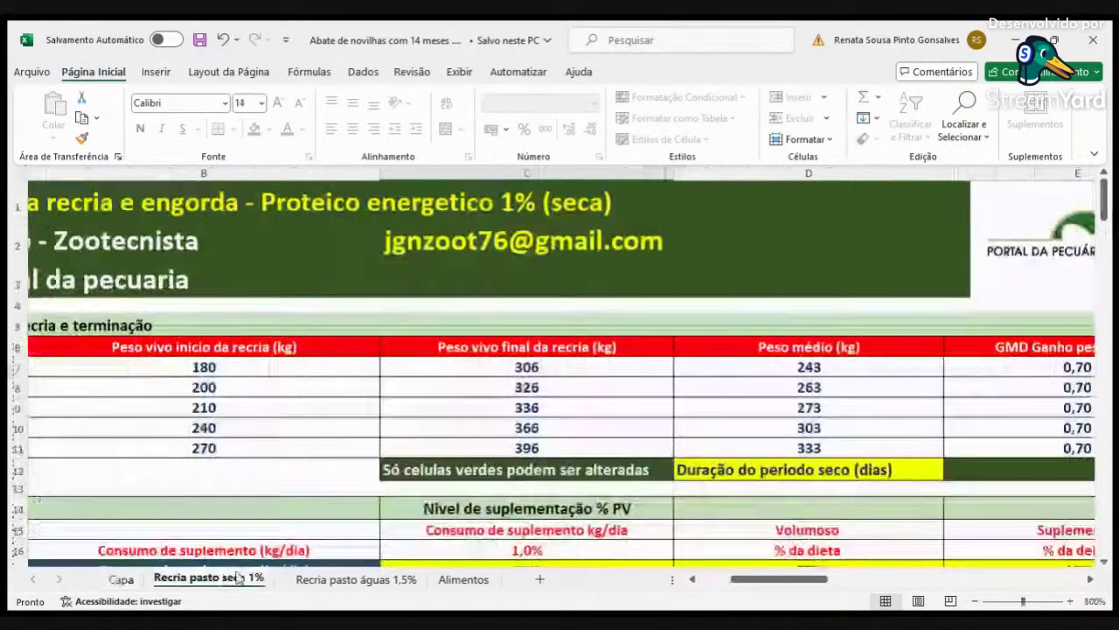
- Review the concentrate ingredient shares and the total requirement, supplied, deficit and fulfilment rows across NDT, PB, PDR, Ca and P
{"action": "scroll", "coordinate": [618, 404], "scroll_direction": "down", "scroll_amount": 9}
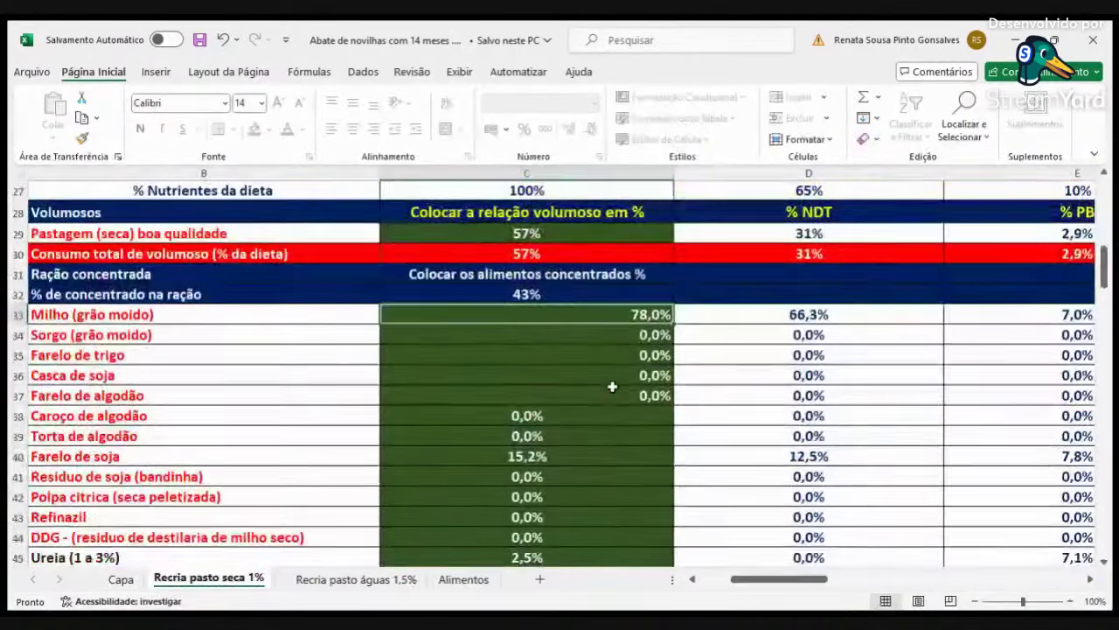
{"action": "scroll", "coordinate": [612, 387], "scroll_direction": "down", "scroll_amount": 1}
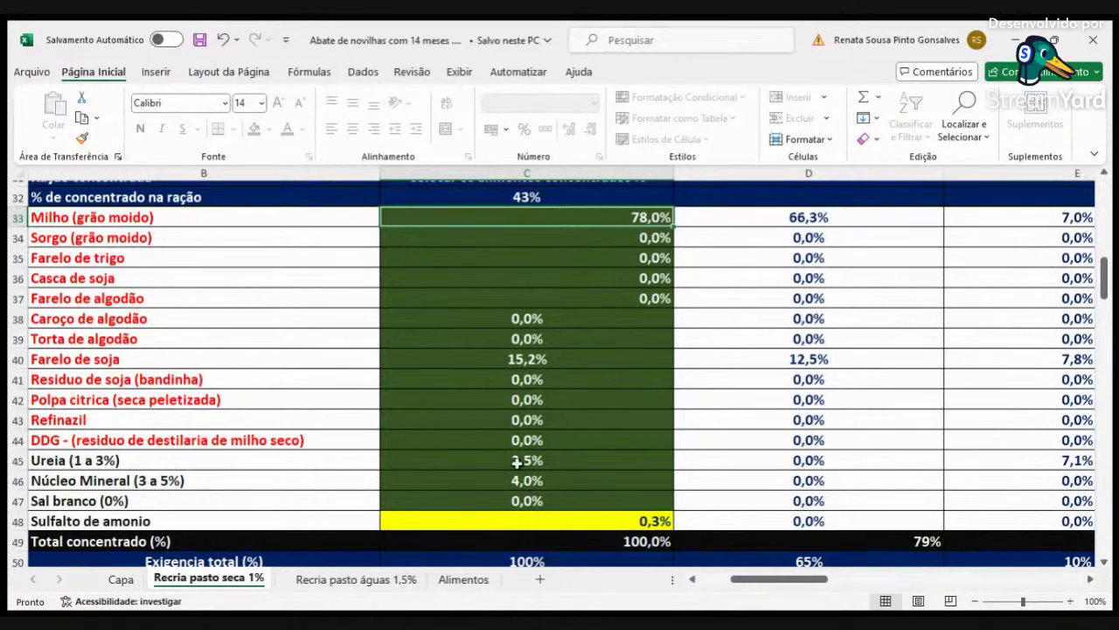
{"action": "scroll", "coordinate": [544, 463], "scroll_direction": "down", "scroll_amount": 2}
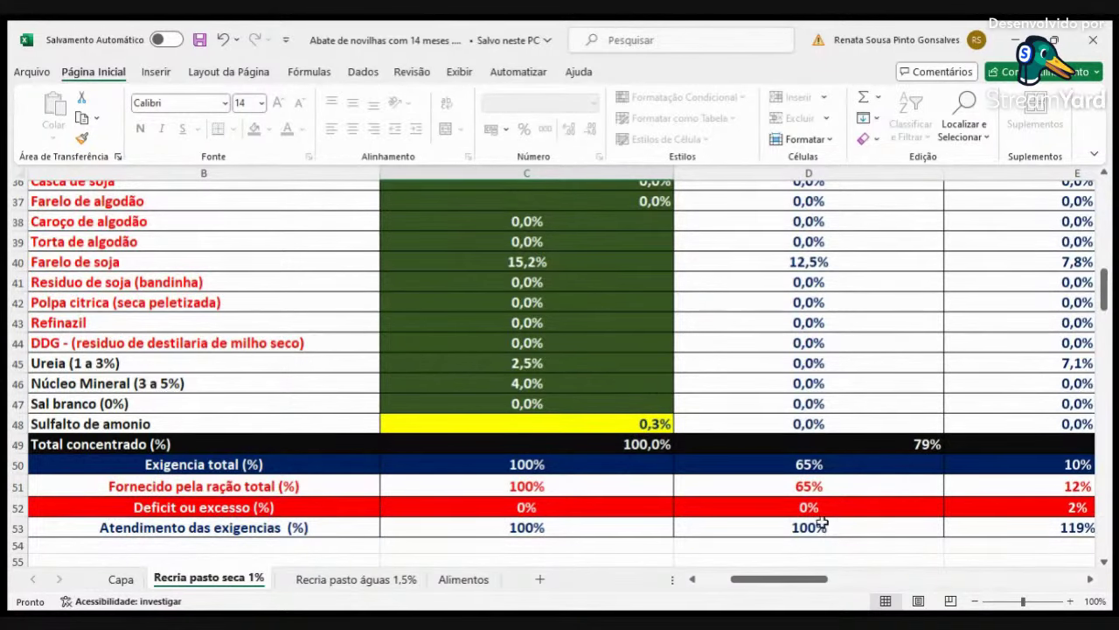
{"action": "left_click", "coordinate": [1090, 581]}
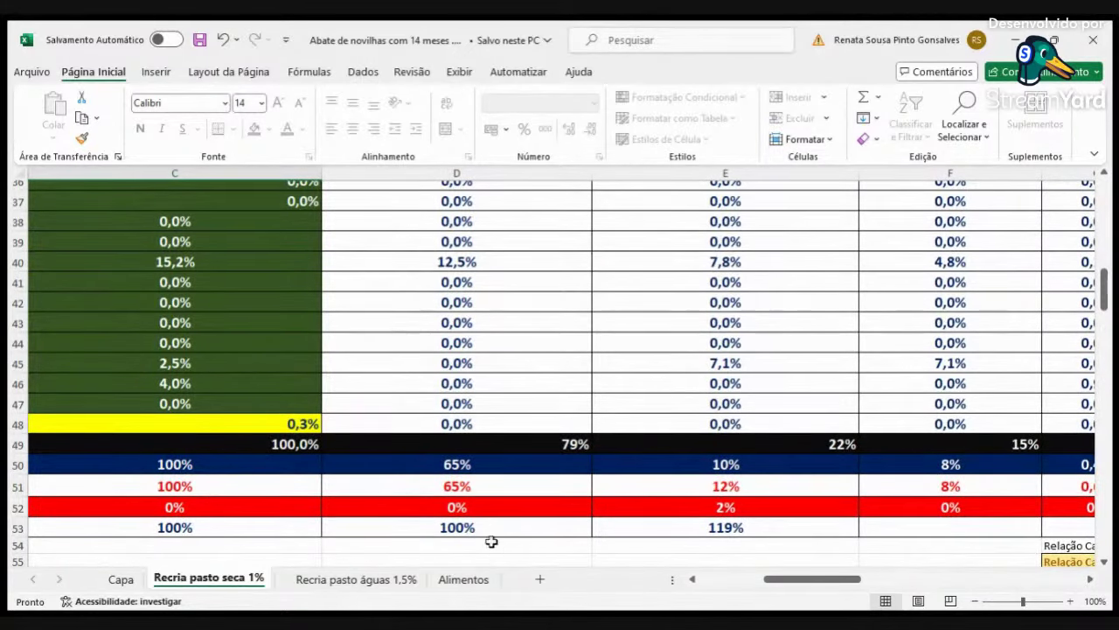
{"action": "left_click", "coordinate": [1090, 578]}
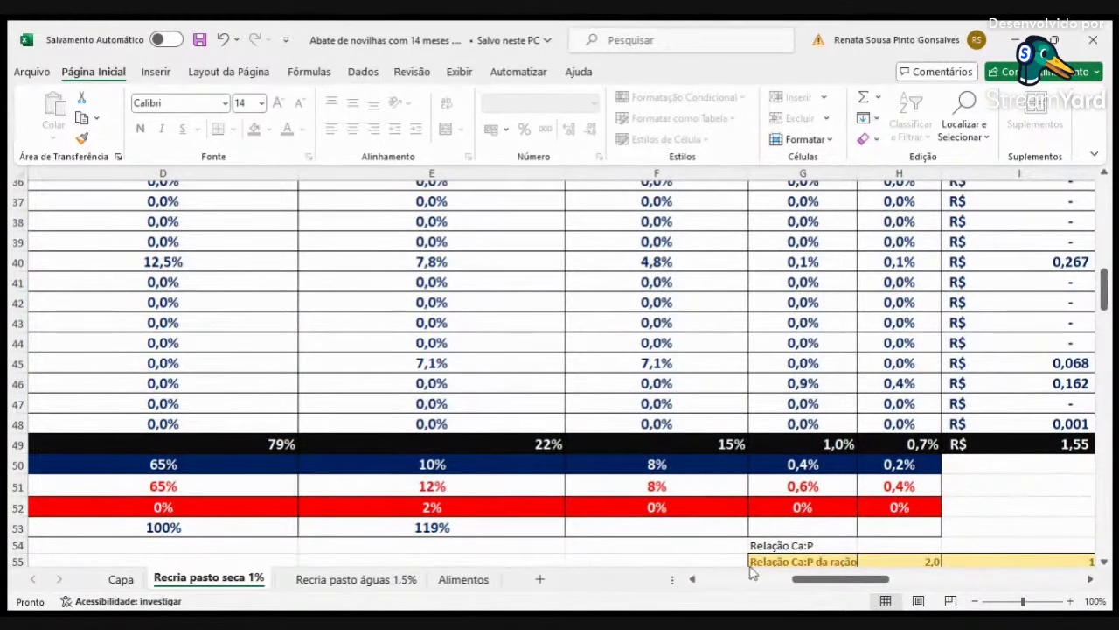
- Find the 'Ingredientes da ração' table with each ingredient's percentage and the supplement's guarantee levels
{"action": "scroll", "coordinate": [669, 490], "scroll_direction": "down", "scroll_amount": 11}
{"action": "scroll", "coordinate": [676, 488], "scroll_direction": "down", "scroll_amount": 5}
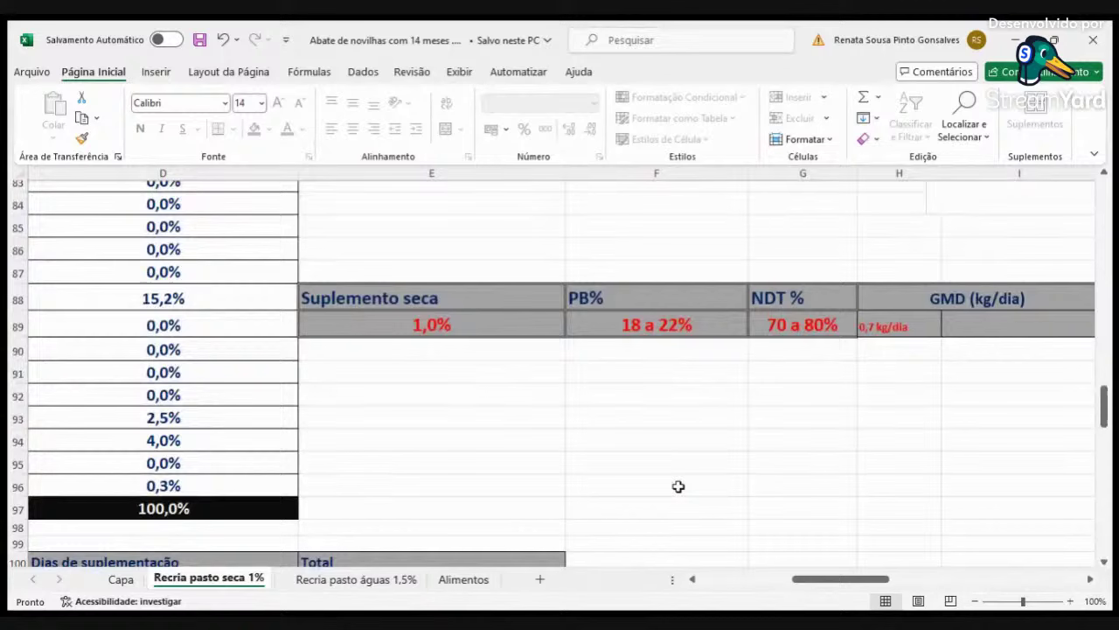
{"action": "left_click", "coordinate": [691, 579]}
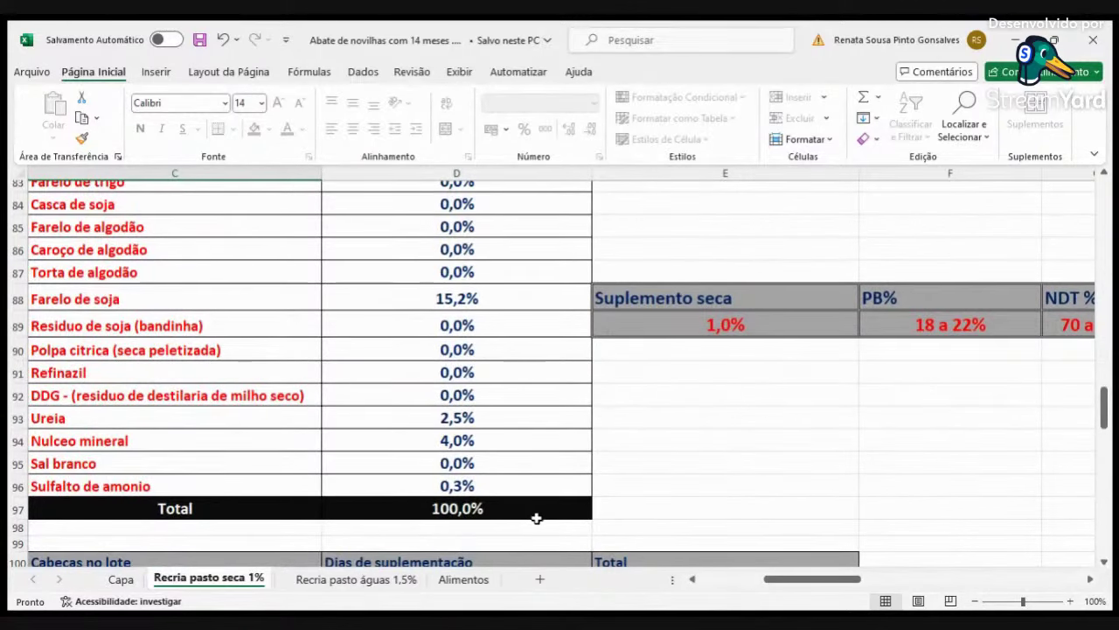
{"action": "scroll", "coordinate": [543, 515], "scroll_direction": "up", "scroll_amount": 1}
{"action": "scroll", "coordinate": [543, 514], "scroll_direction": "up", "scroll_amount": 1}
{"action": "scroll", "coordinate": [573, 526], "scroll_direction": "up", "scroll_amount": 1}
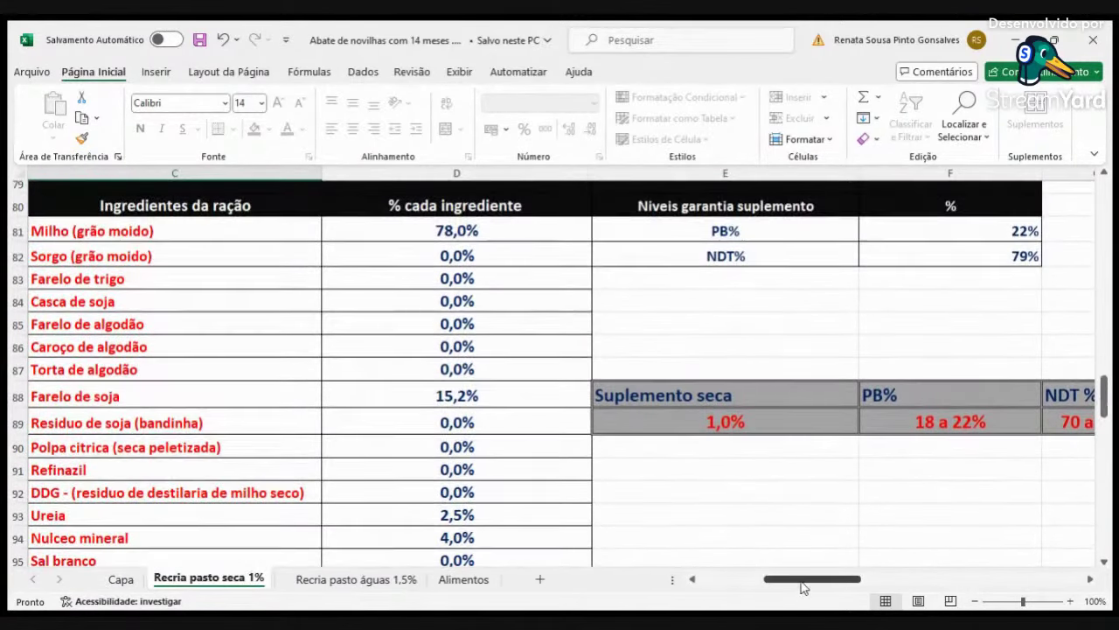
- Compare the supplement's PB and NDT guarantee levels with the recommended ranges for the 1.0% dry-season supplement
{"action": "left_click", "coordinate": [975, 601]}
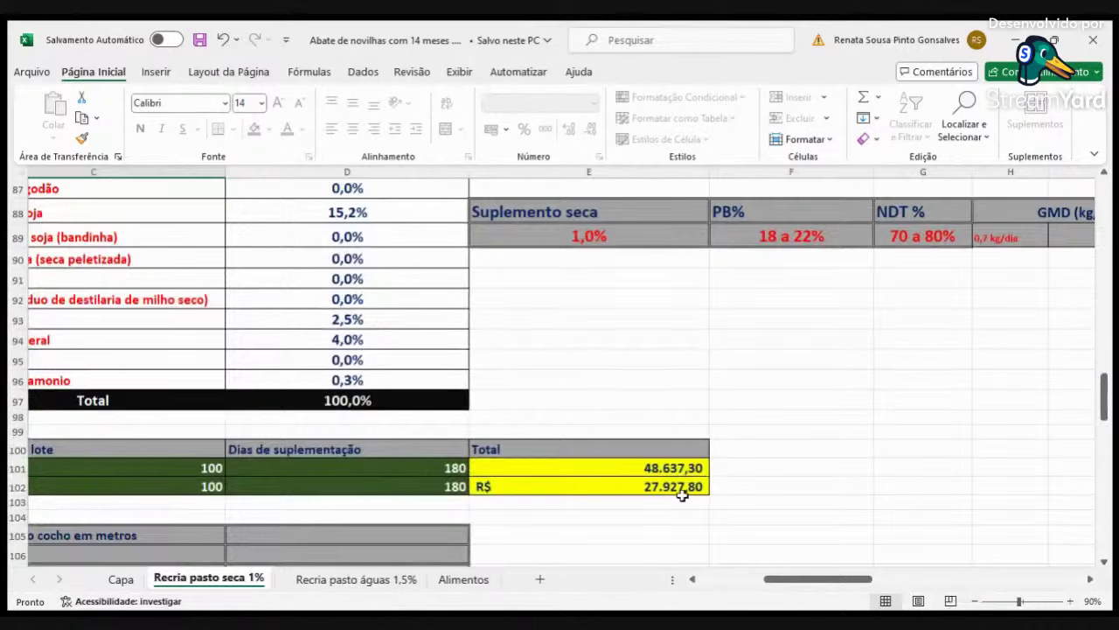
{"action": "scroll", "coordinate": [684, 496], "scroll_direction": "up", "scroll_amount": 5}
{"action": "scroll", "coordinate": [684, 503], "scroll_direction": "down", "scroll_amount": 2}
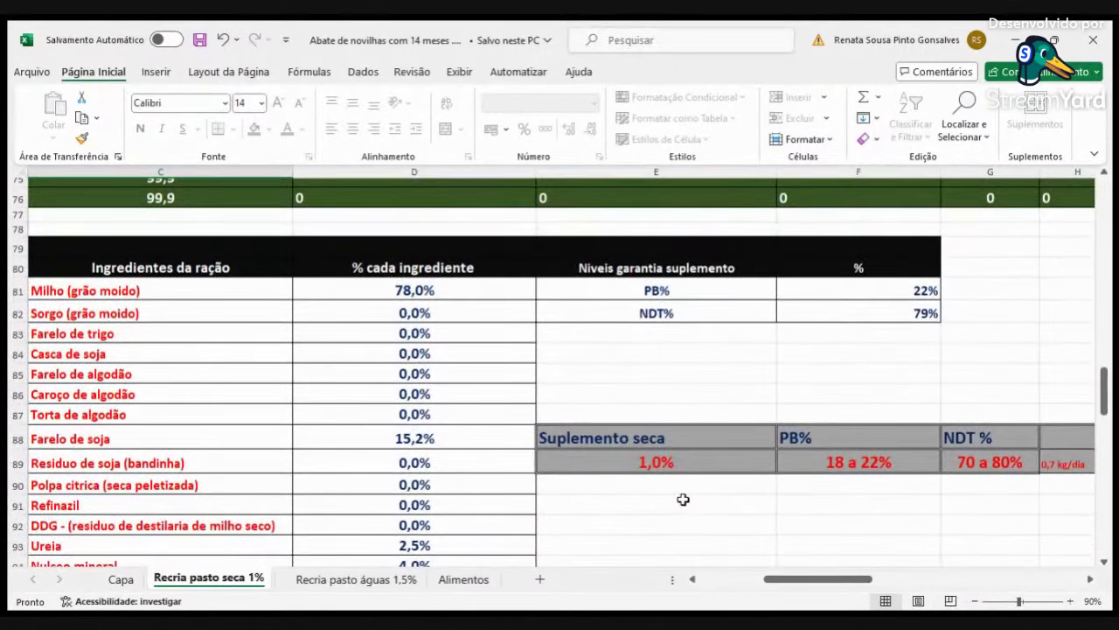
{"action": "scroll", "coordinate": [678, 500], "scroll_direction": "down", "scroll_amount": 1}
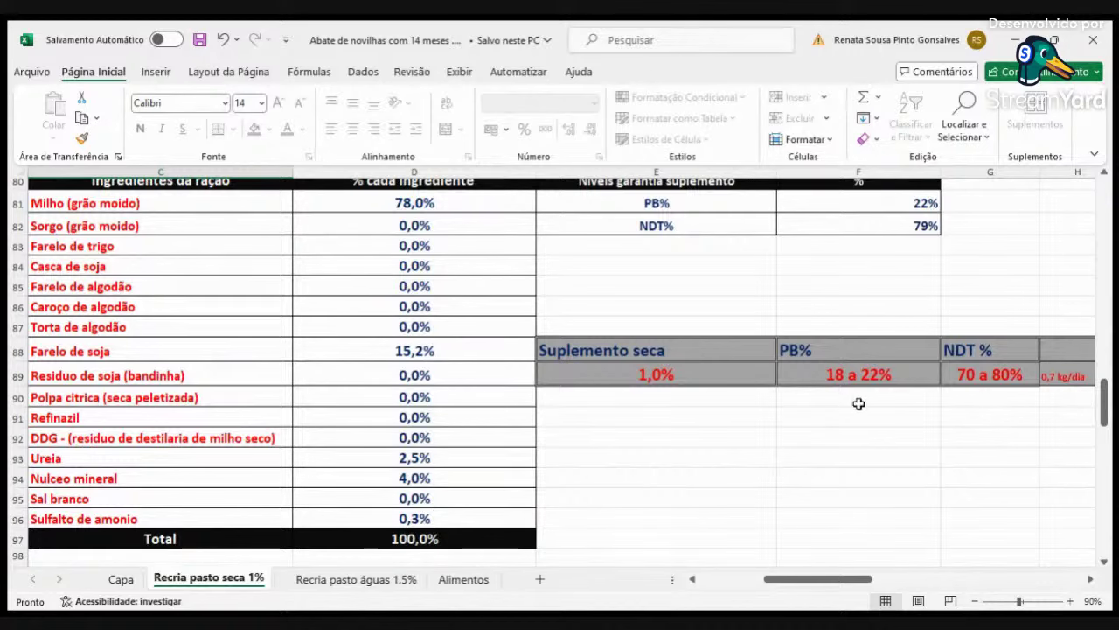
{"action": "scroll", "coordinate": [927, 453], "scroll_direction": "up", "scroll_amount": 2}
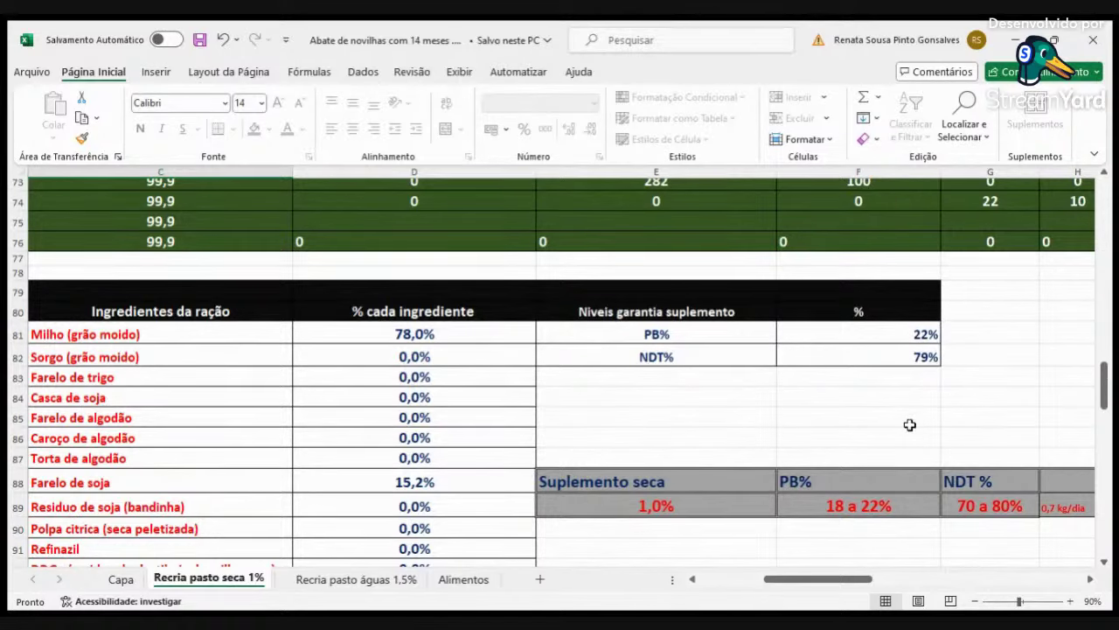
- Return to the diet balancing table and show its columns for daily cost per head, diet share and natural-matter intake
{"action": "scroll", "coordinate": [817, 412], "scroll_direction": "up", "scroll_amount": 10}
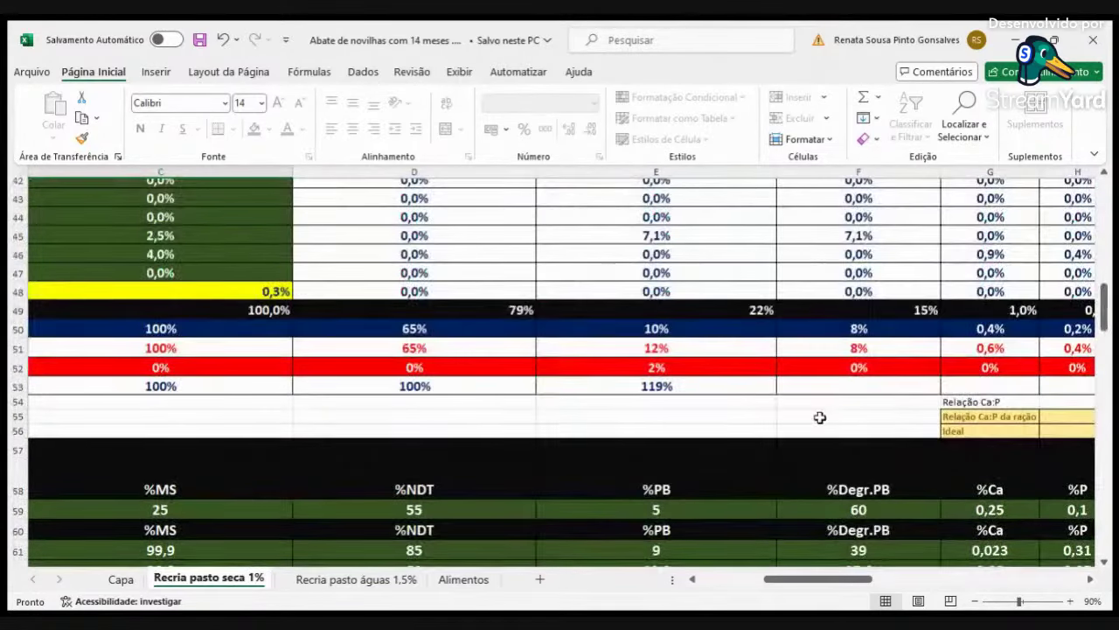
{"action": "scroll", "coordinate": [819, 417], "scroll_direction": "up", "scroll_amount": 6}
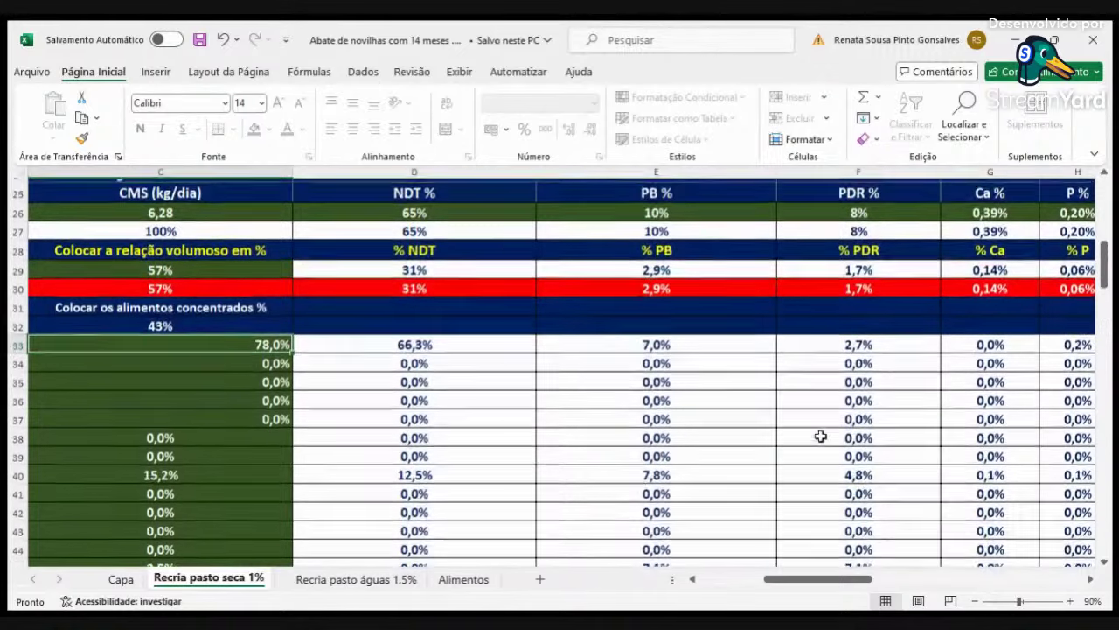
{"action": "scroll", "coordinate": [820, 437], "scroll_direction": "up", "scroll_amount": 1}
{"action": "left_click", "coordinate": [987, 578]}
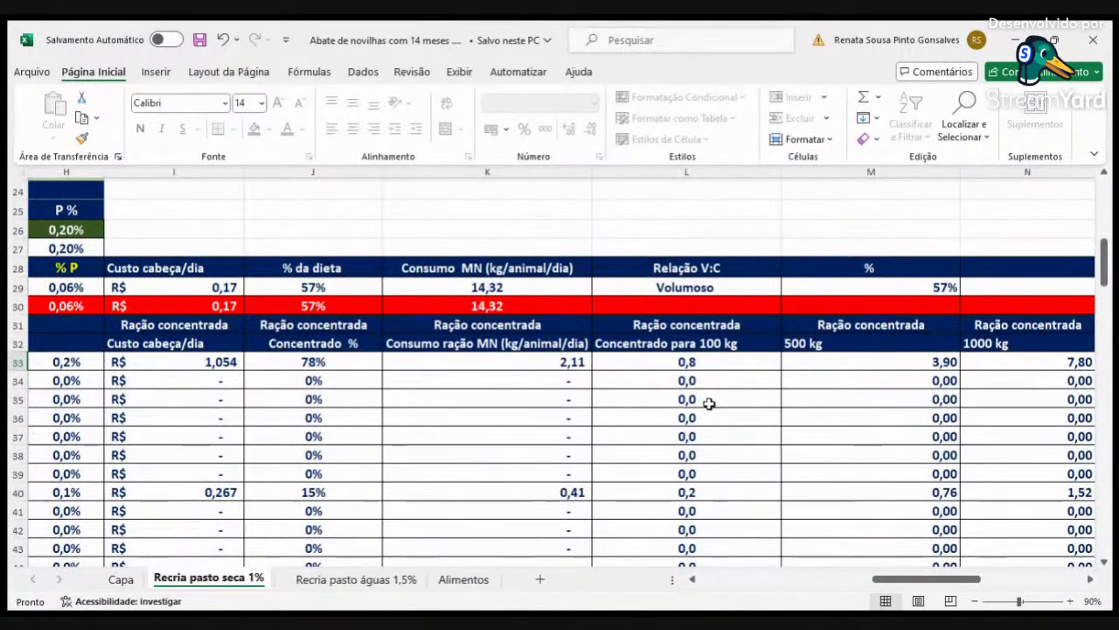
- Examine the daily forage and concentrate intake in natural matter, ingredient costs and 100, 500 and 1000 kg batch columns down to the total row
{"action": "scroll", "coordinate": [486, 262], "scroll_direction": "down", "scroll_amount": 2}
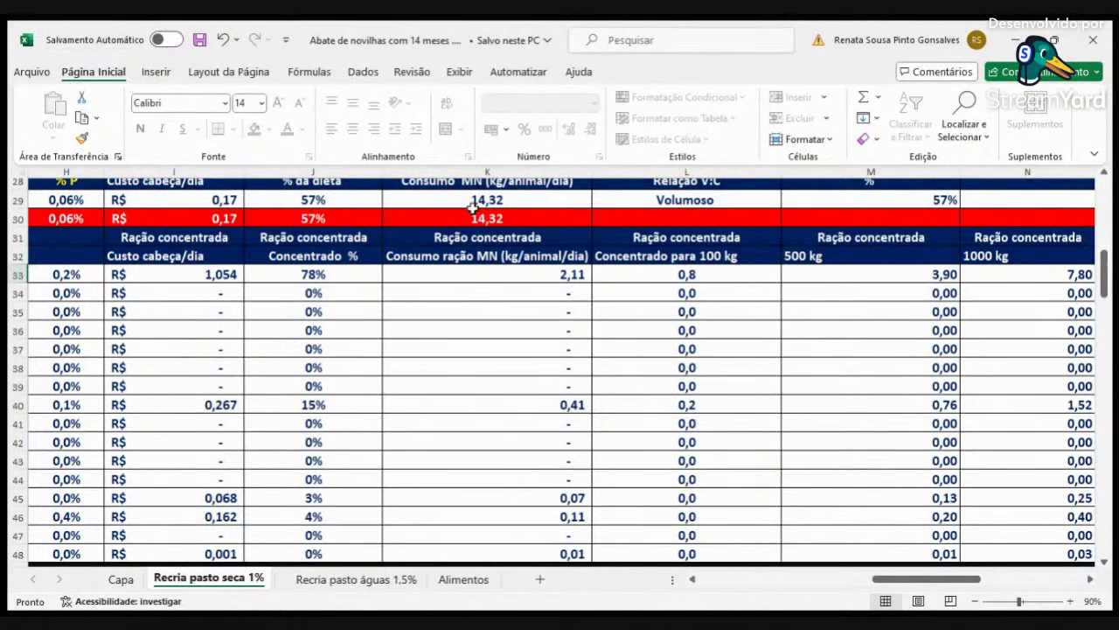
{"action": "scroll", "coordinate": [489, 228], "scroll_direction": "up", "scroll_amount": 1}
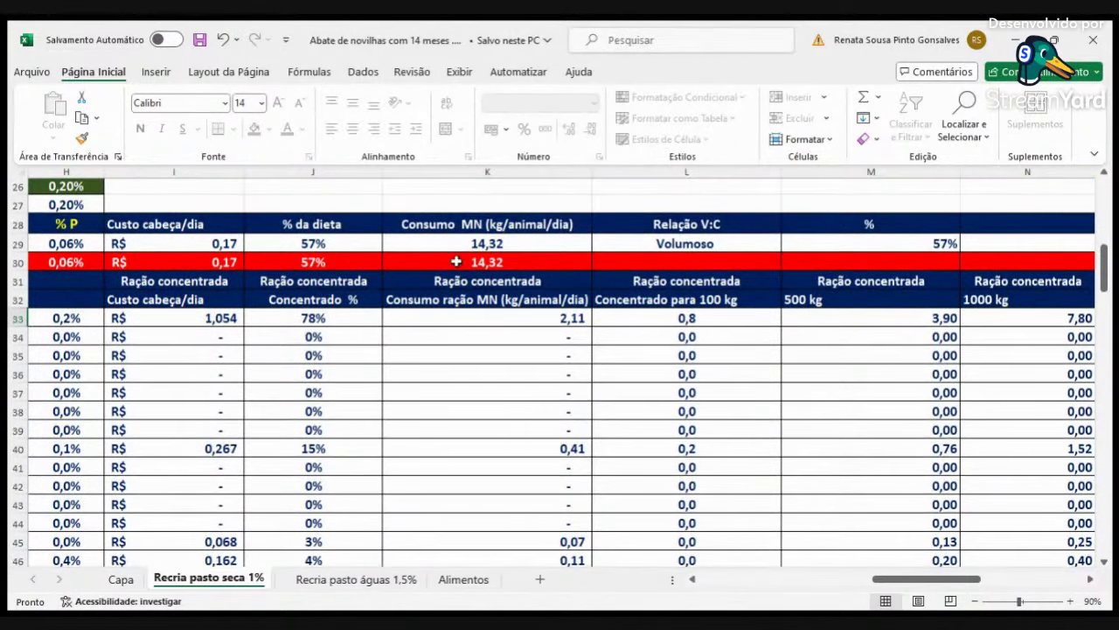
{"action": "scroll", "coordinate": [520, 281], "scroll_direction": "down", "scroll_amount": 3}
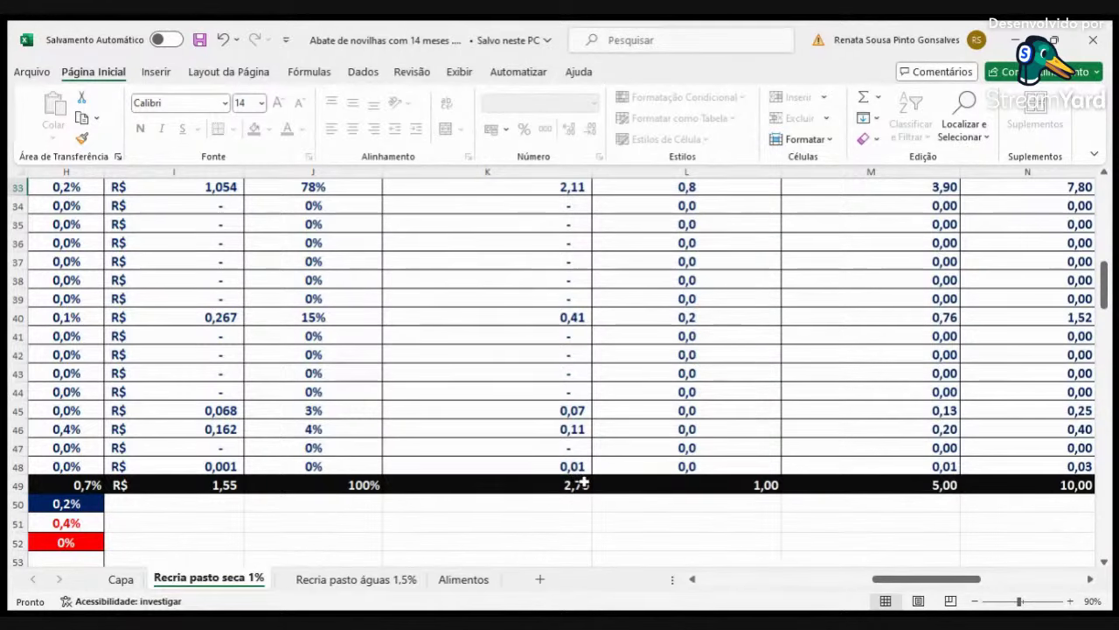
{"action": "scroll", "coordinate": [573, 448], "scroll_direction": "up", "scroll_amount": 3}
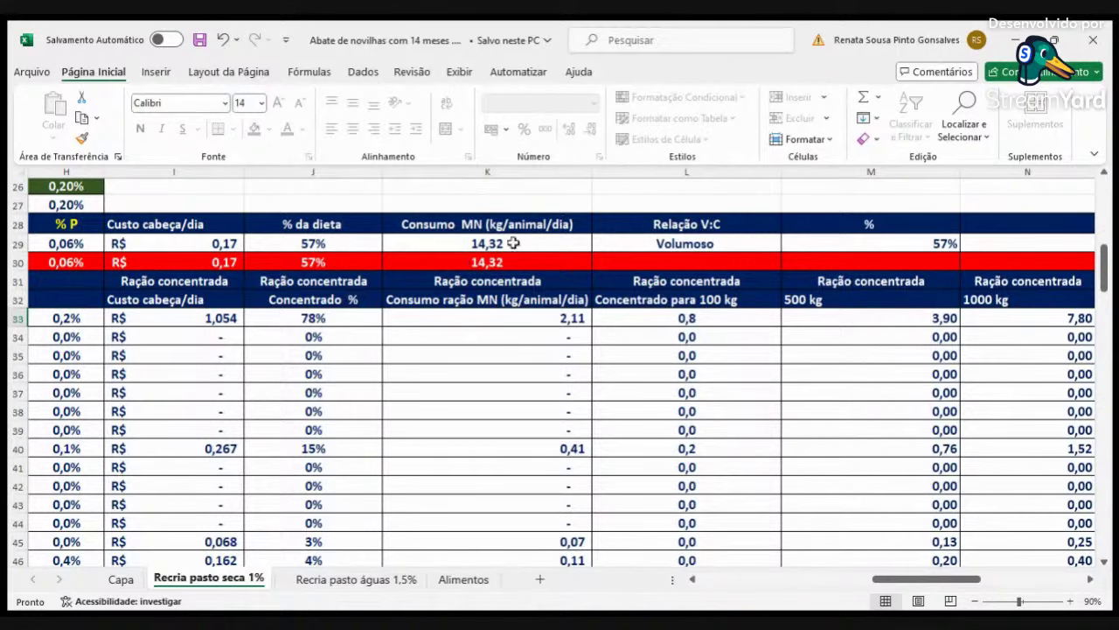
{"action": "scroll", "coordinate": [494, 339], "scroll_direction": "down", "scroll_amount": 1}
{"action": "scroll", "coordinate": [494, 339], "scroll_direction": "down", "scroll_amount": 1}
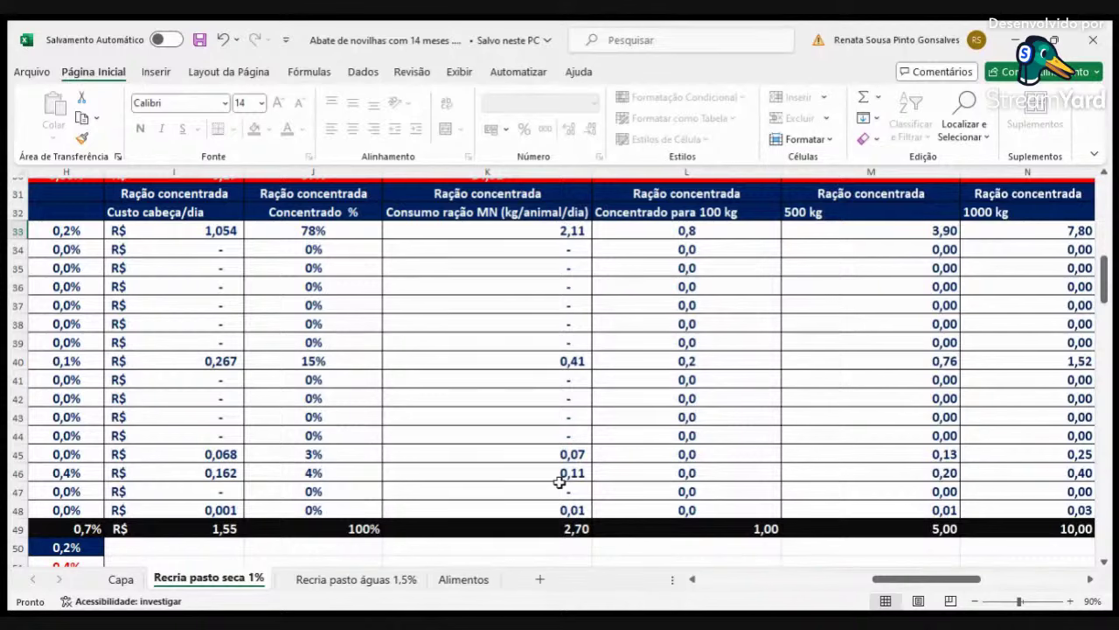
{"action": "scroll", "coordinate": [561, 446], "scroll_direction": "up", "scroll_amount": 2}
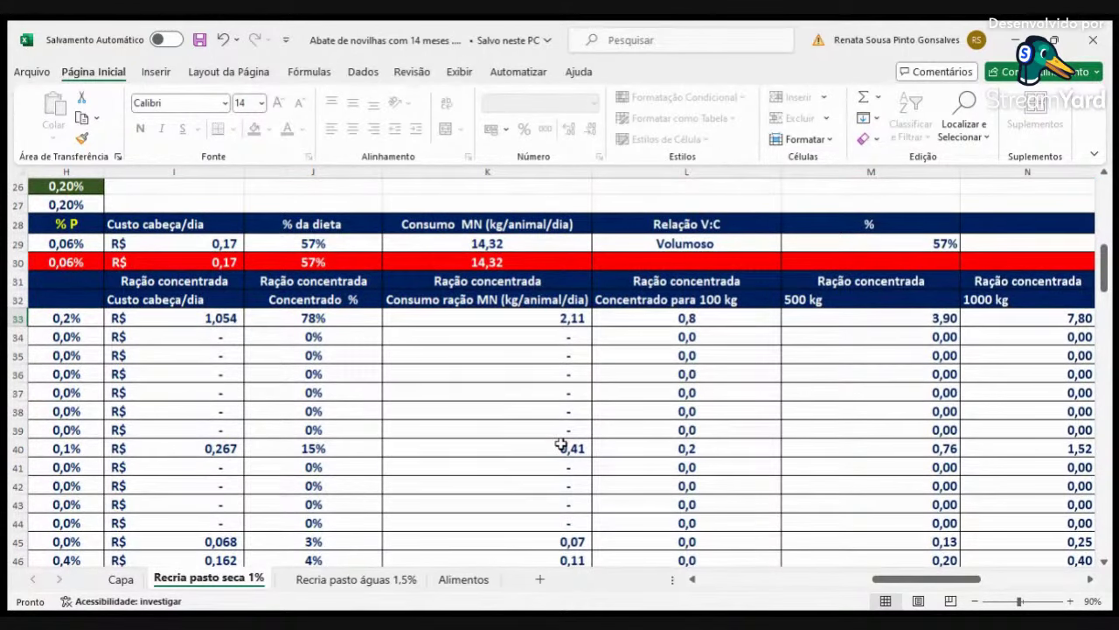
{"action": "scroll", "coordinate": [595, 428], "scroll_direction": "down", "scroll_amount": 2}
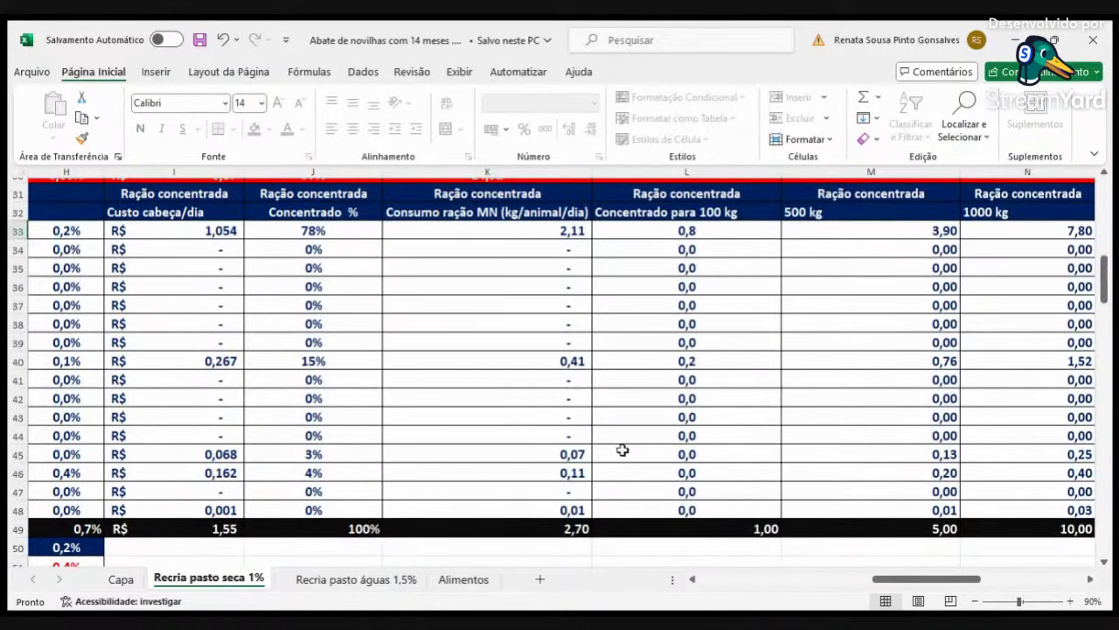
{"action": "scroll", "coordinate": [589, 374], "scroll_direction": "up", "scroll_amount": 2}
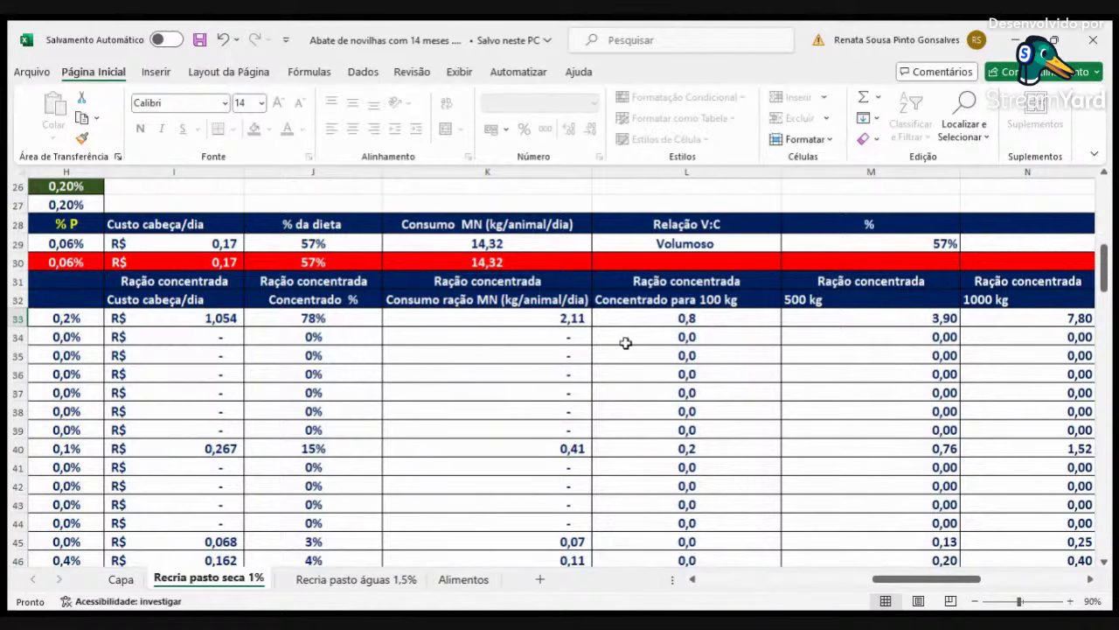
- Skim the rest of the dry-season sheet through the food cost table and 'Relatorio final', then return to the sheet's beginning
{"action": "scroll", "coordinate": [585, 479], "scroll_direction": "down", "scroll_amount": 3}
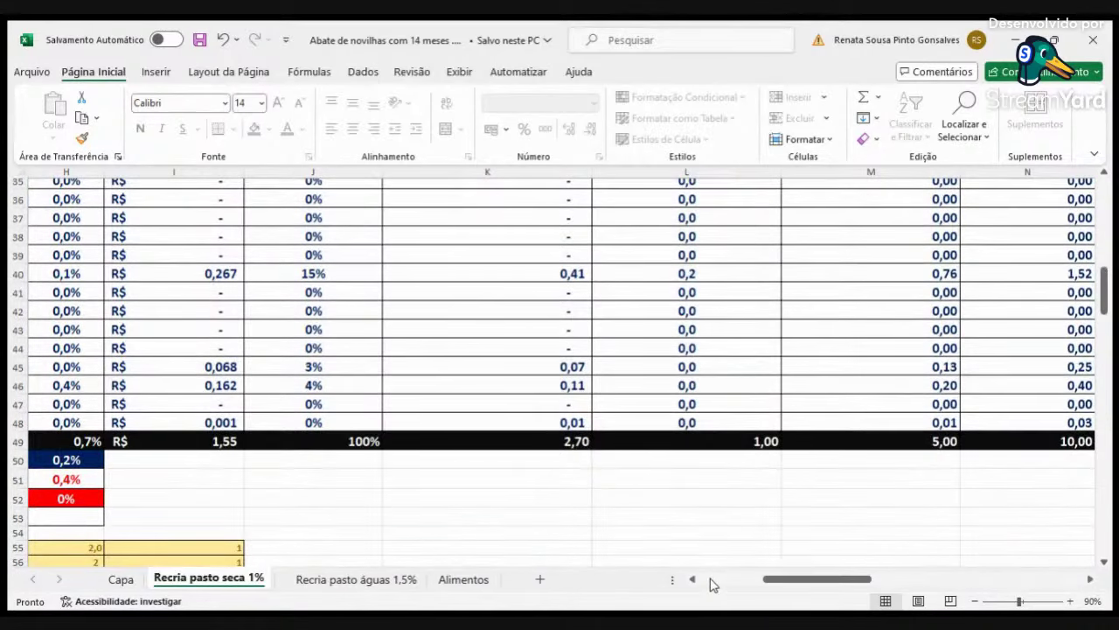
{"action": "left_click", "coordinate": [713, 585]}
{"action": "scroll", "coordinate": [688, 544], "scroll_direction": "down", "scroll_amount": 3}
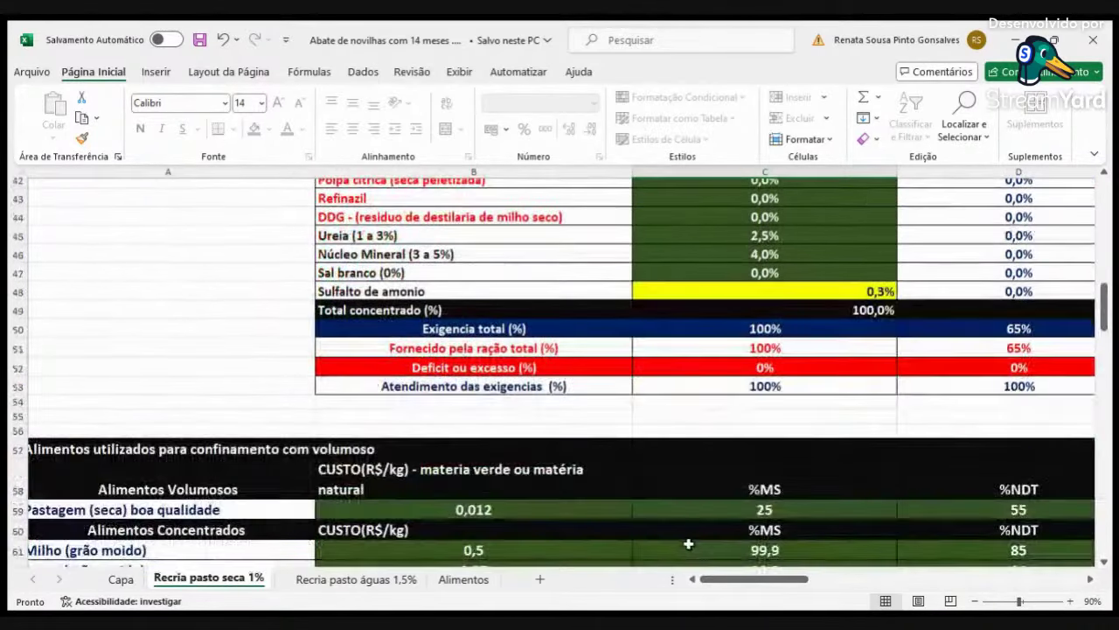
{"action": "scroll", "coordinate": [688, 544], "scroll_direction": "down", "scroll_amount": 11}
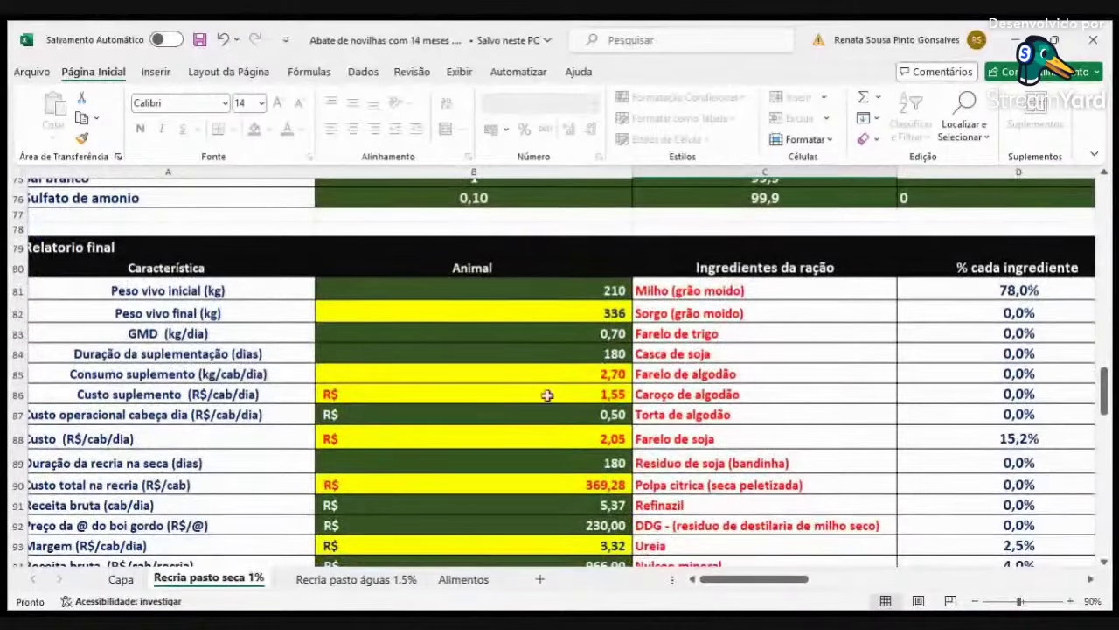
{"action": "scroll", "coordinate": [547, 395], "scroll_direction": "down", "scroll_amount": 3}
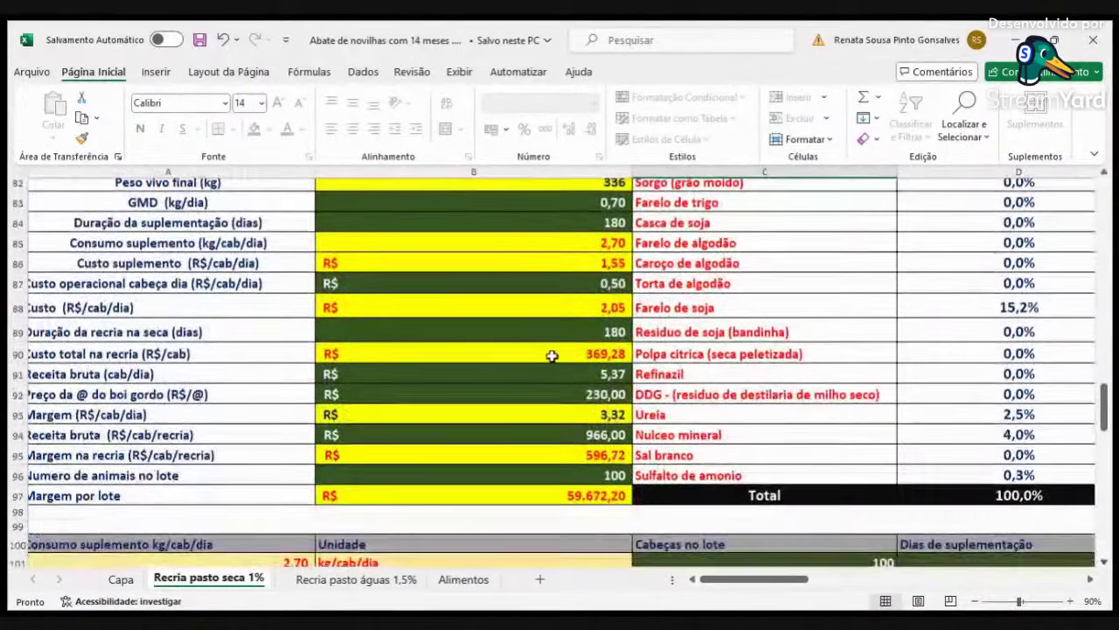
{"action": "scroll", "coordinate": [552, 356], "scroll_direction": "down", "scroll_amount": 4}
{"action": "scroll", "coordinate": [558, 358], "scroll_direction": "up", "scroll_amount": 15}
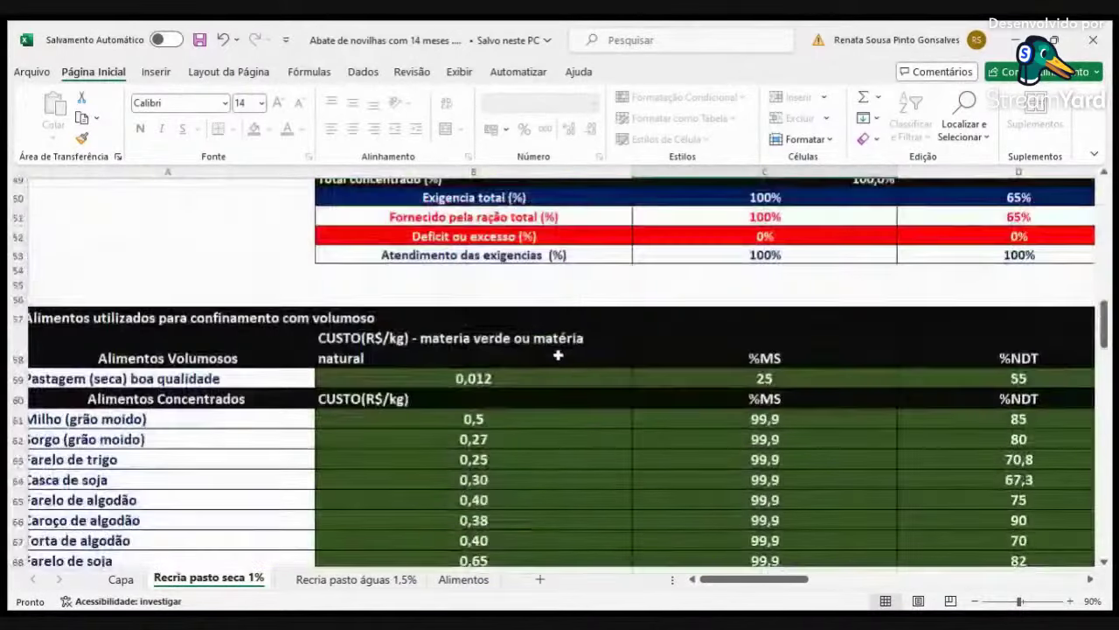
{"action": "scroll", "coordinate": [559, 354], "scroll_direction": "up", "scroll_amount": 16}
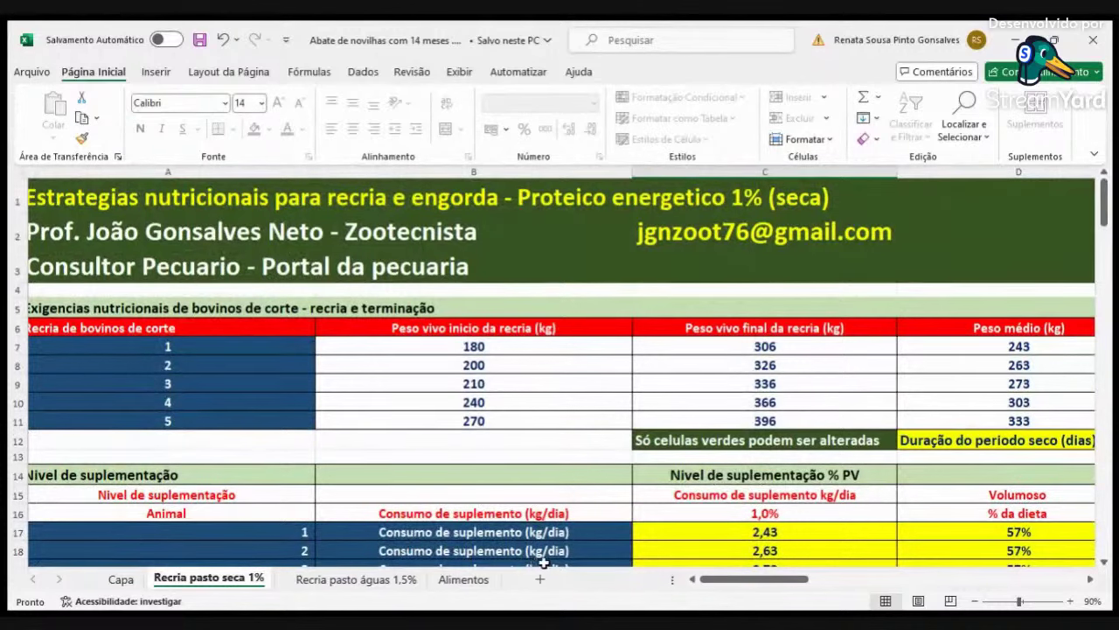
{"action": "left_click", "coordinate": [692, 580]}
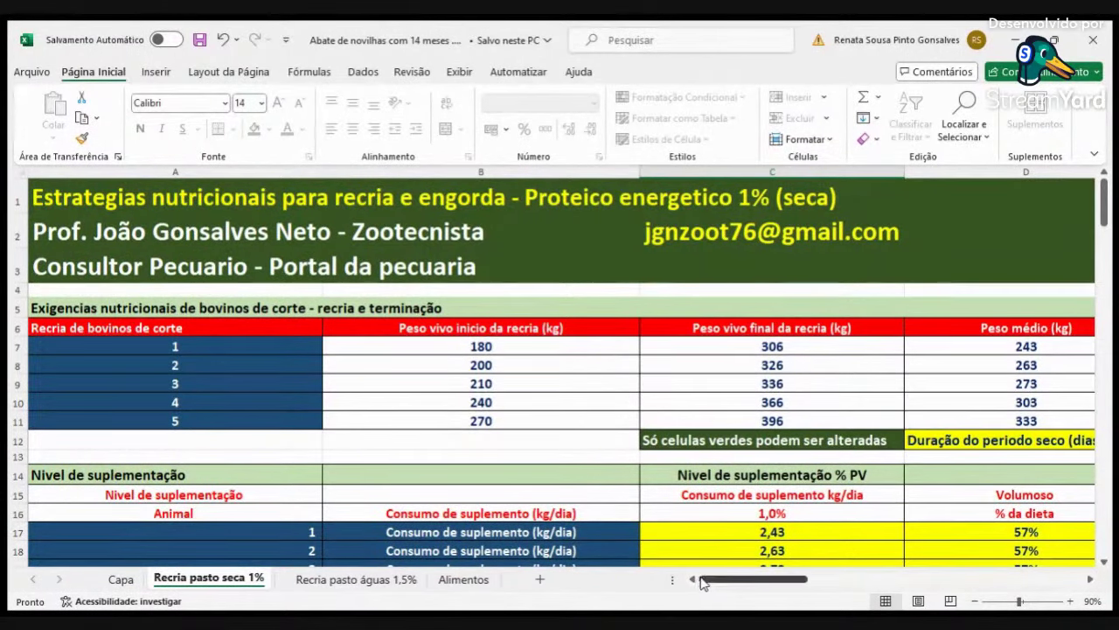
- Open the 'Recria pasto águas 1,5%' sheet and find animal 3's initial and final live weights
{"action": "left_click", "coordinate": [371, 583]}
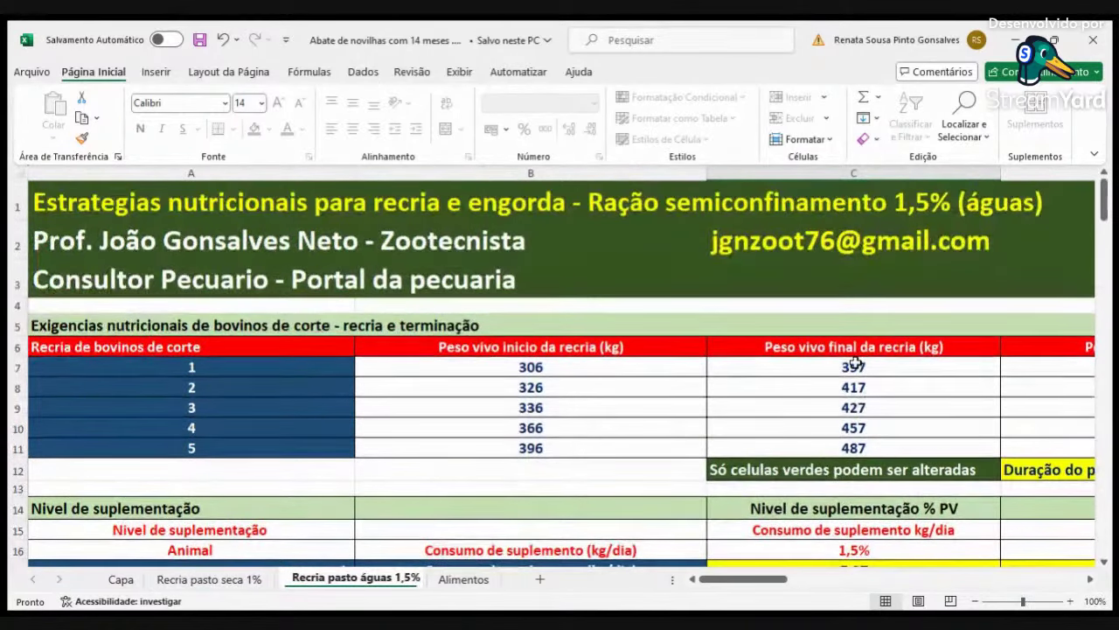
{"action": "scroll", "coordinate": [878, 392], "scroll_direction": "down", "scroll_amount": 1}
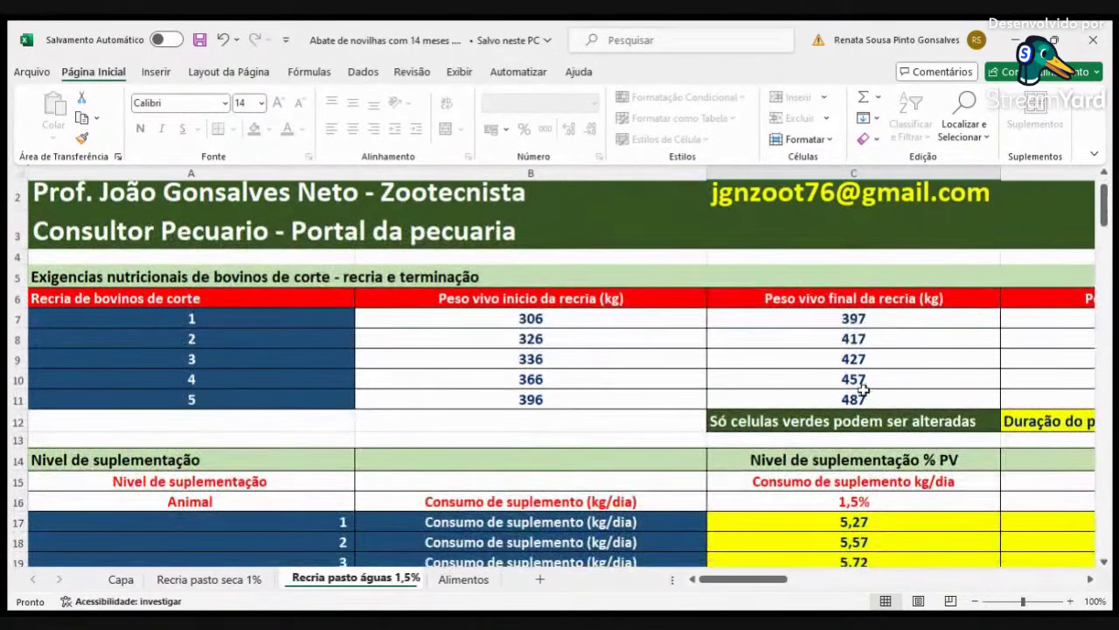
{"action": "left_click", "coordinate": [531, 362]}
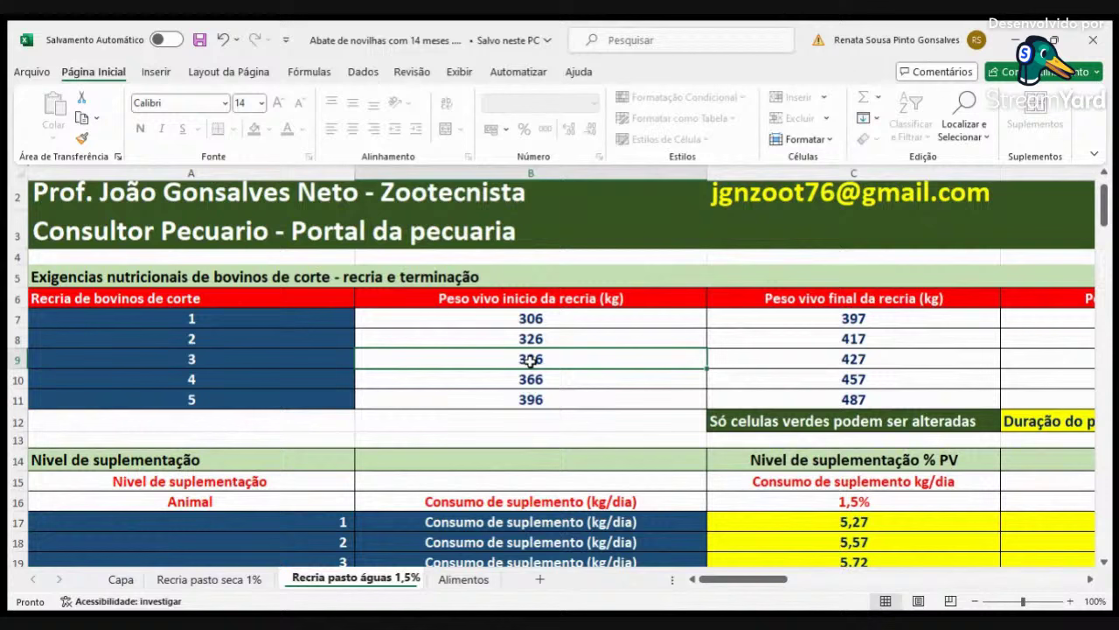
{"action": "left_click", "coordinate": [274, 358]}
{"action": "left_click", "coordinate": [503, 358]}
{"action": "key", "text": "Right"}
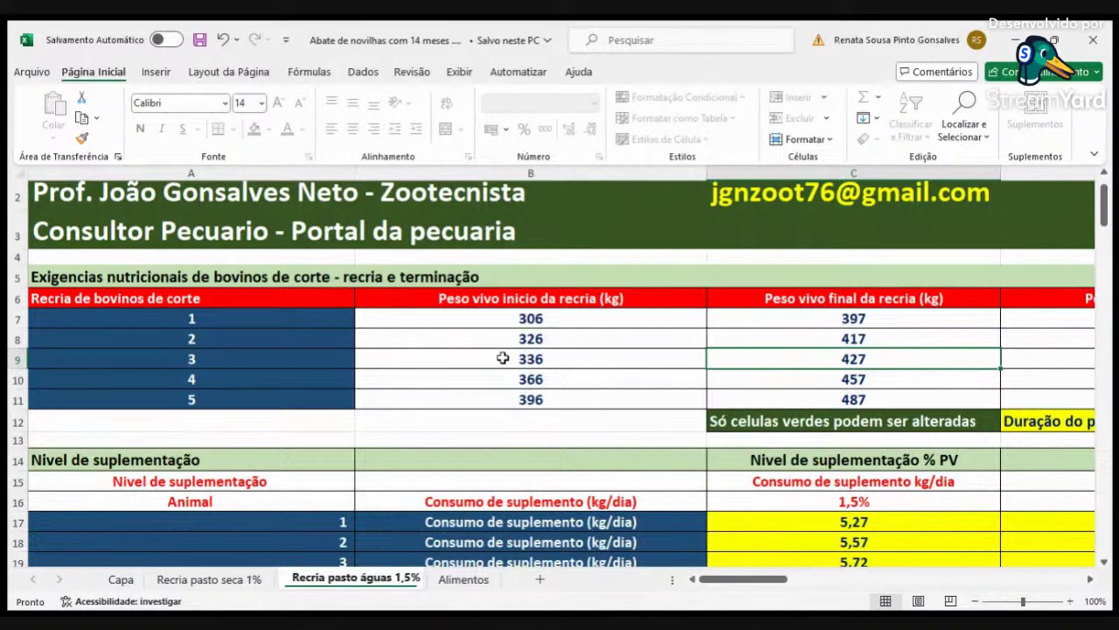
- Examine animal 3's average weight, daily gain, dry matter intake, nutrient requirements and initial and final weights in @
{"action": "key", "text": "Right"}
{"action": "key", "text": "Right"}
{"action": "key", "text": "Right"}
{"action": "key", "text": "Right"}
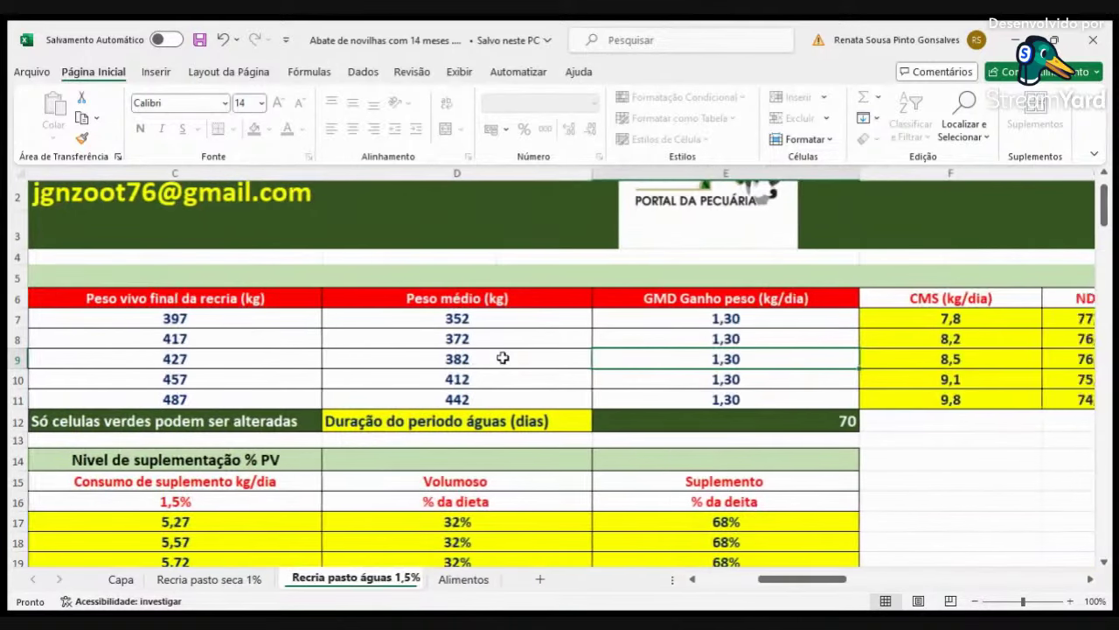
{"action": "key", "text": "Right"}
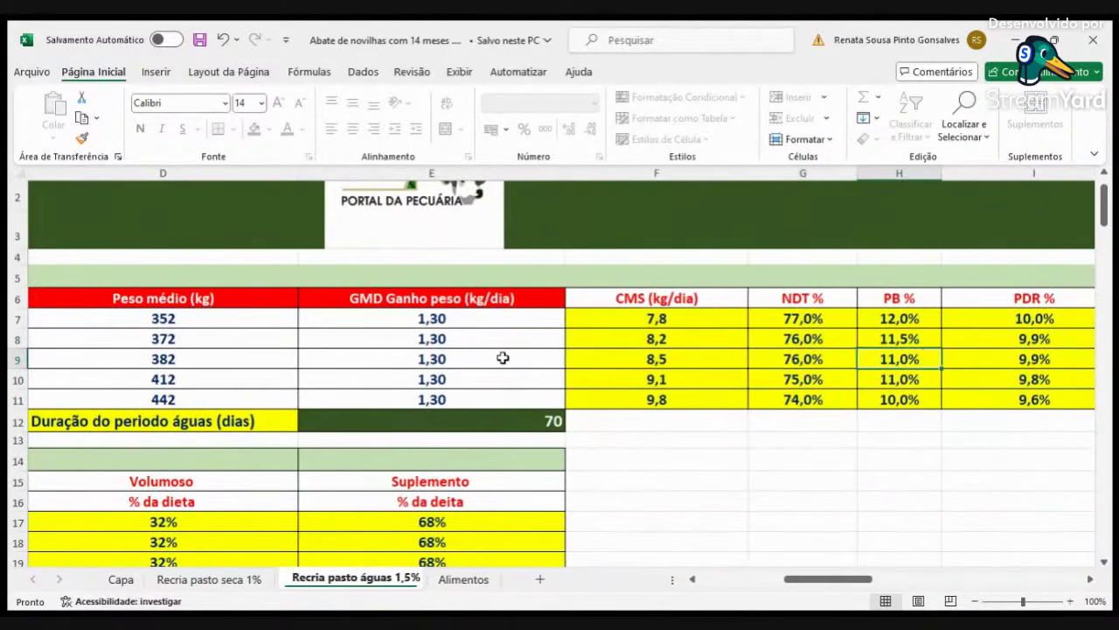
{"action": "key", "text": "Right"}
{"action": "key", "text": "Right"}
{"action": "key", "text": "Right"}
{"action": "key", "text": "Right"}
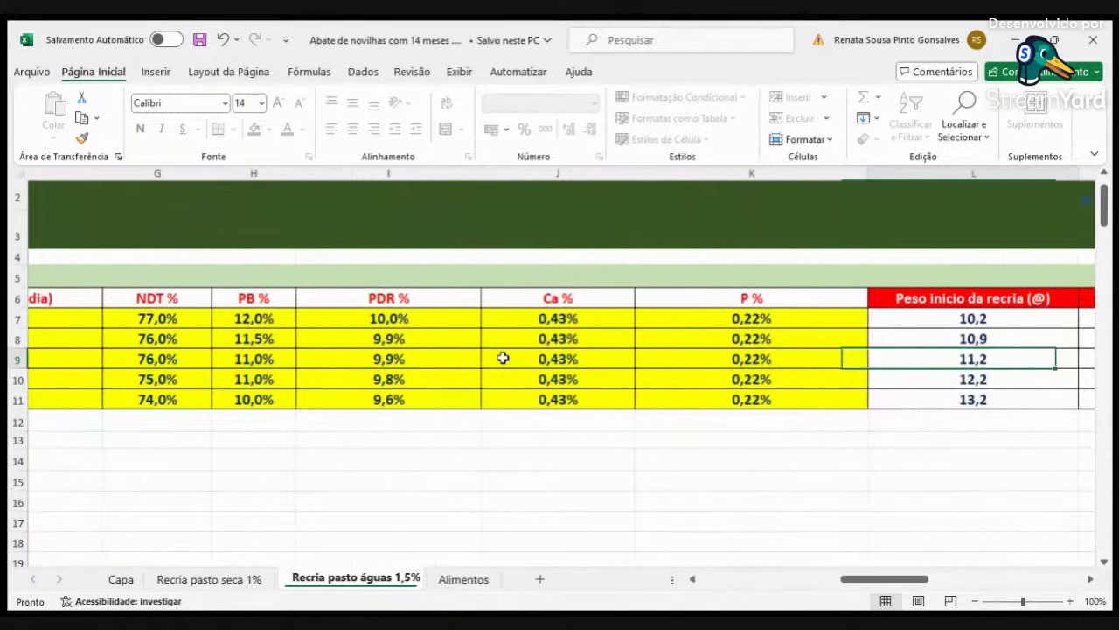
{"action": "key", "text": "Right"}
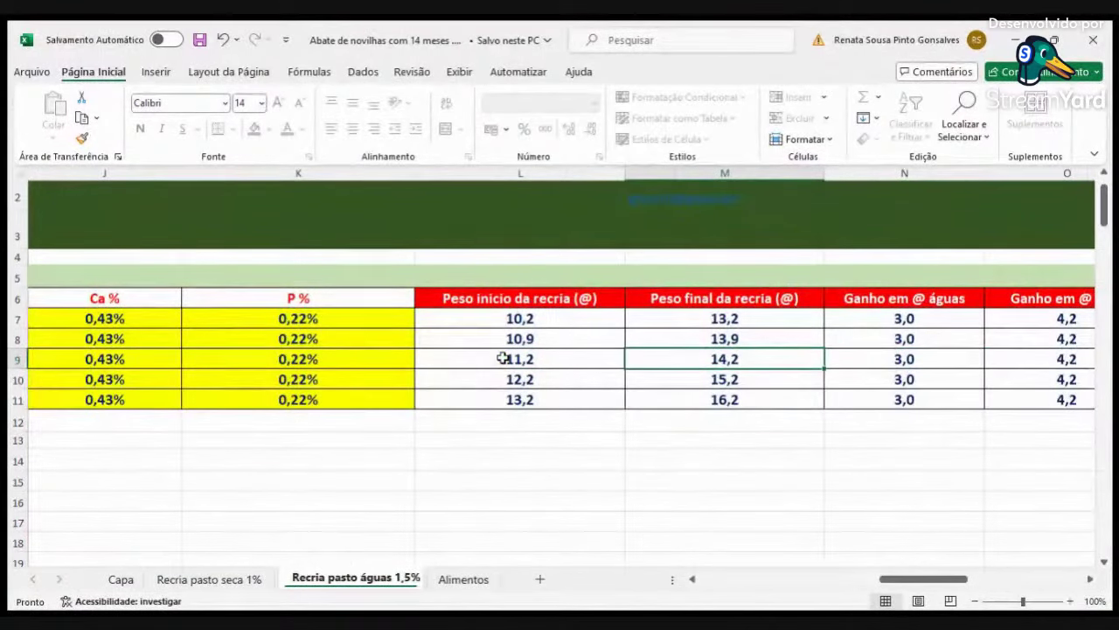
- Set 'Duração do periodo águas (dias)' to 80
{"action": "key", "text": "Left"}
{"action": "key", "text": "Left"}
{"action": "key", "text": "Left"}
{"action": "key", "text": "Left"}
{"action": "key", "text": "Left"}
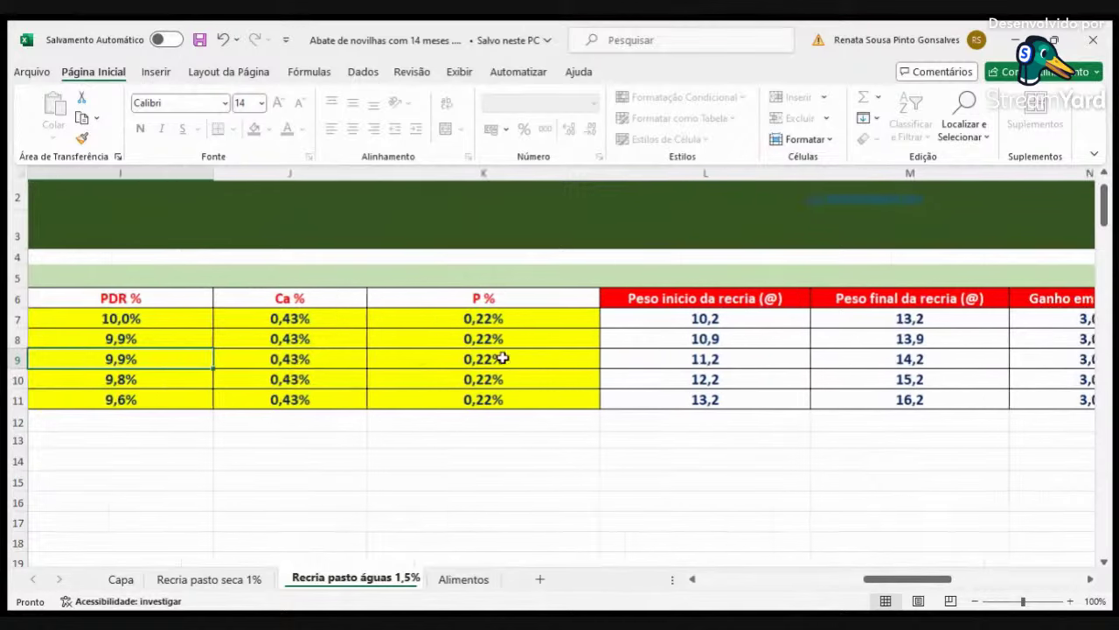
{"action": "key", "text": "Left"}
{"action": "key", "text": "Left"}
{"action": "key", "text": "Left"}
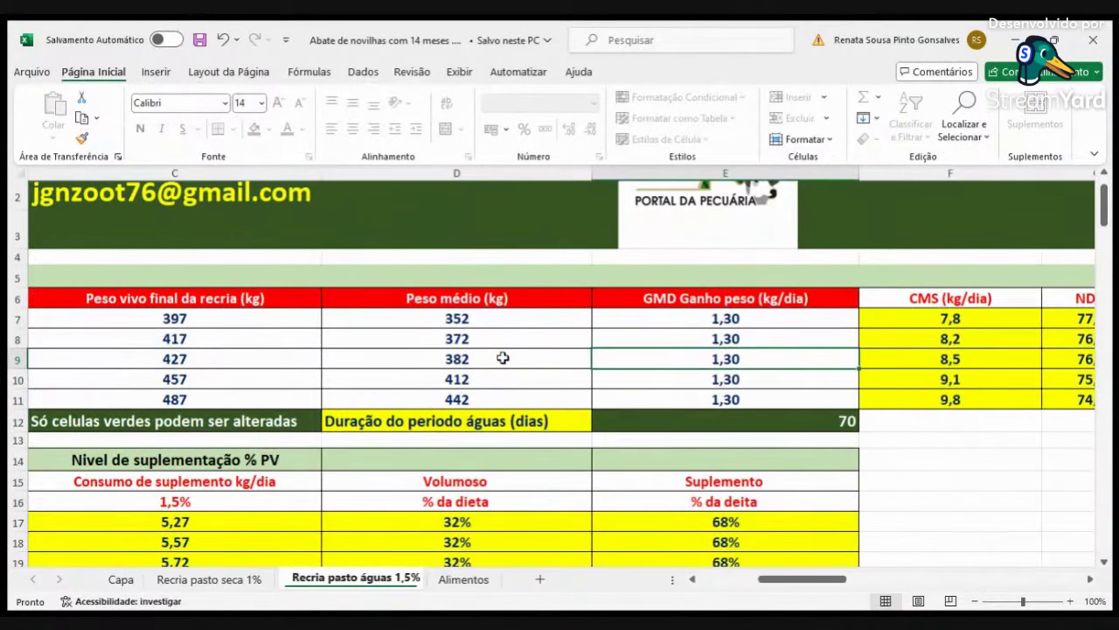
{"action": "key", "text": "Down"}
{"action": "key", "text": "Down"}
{"action": "key", "text": "Down"}
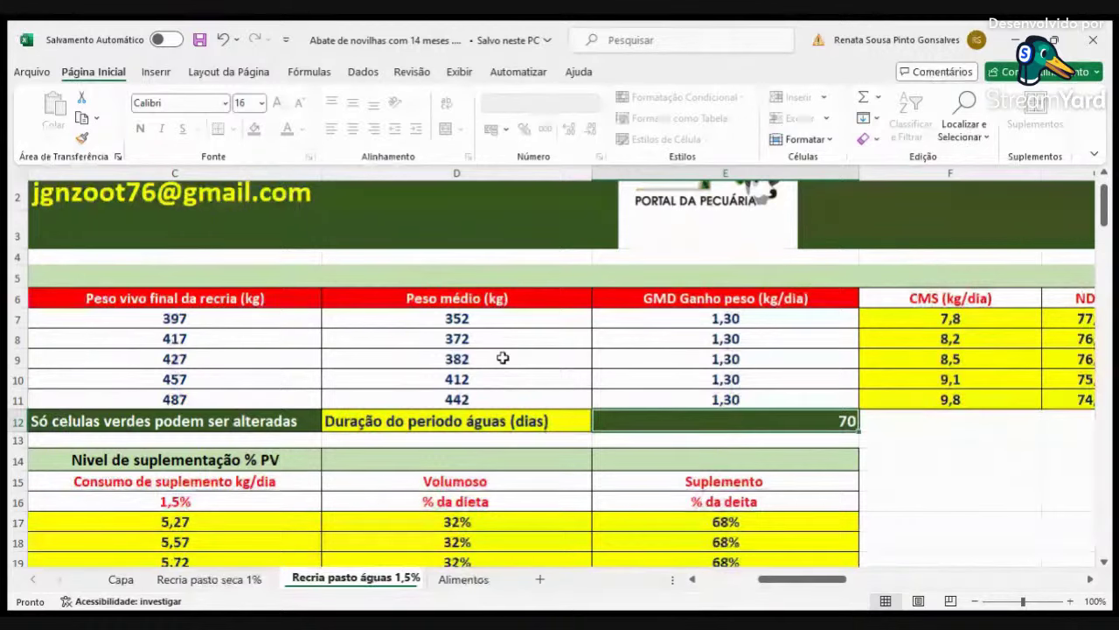
{"action": "type", "text": "80"}
{"action": "key", "text": "Return"}
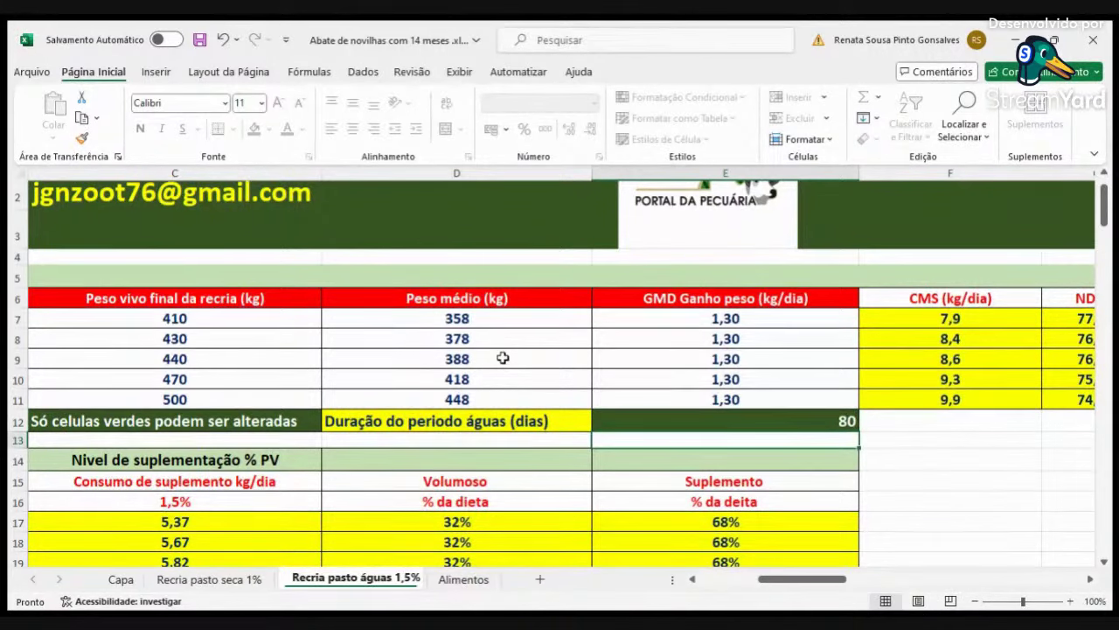
- Check how the 80-day rainy period affects animal 3's @ gains, slaughter weight, slaughter age and weaning age
{"action": "key", "text": "Up"}
{"action": "key", "text": "Up"}
{"action": "key", "text": "Up"}
{"action": "key", "text": "Up"}
{"action": "key", "text": "Right"}
{"action": "key", "text": "Right"}
{"action": "key", "text": "Right"}
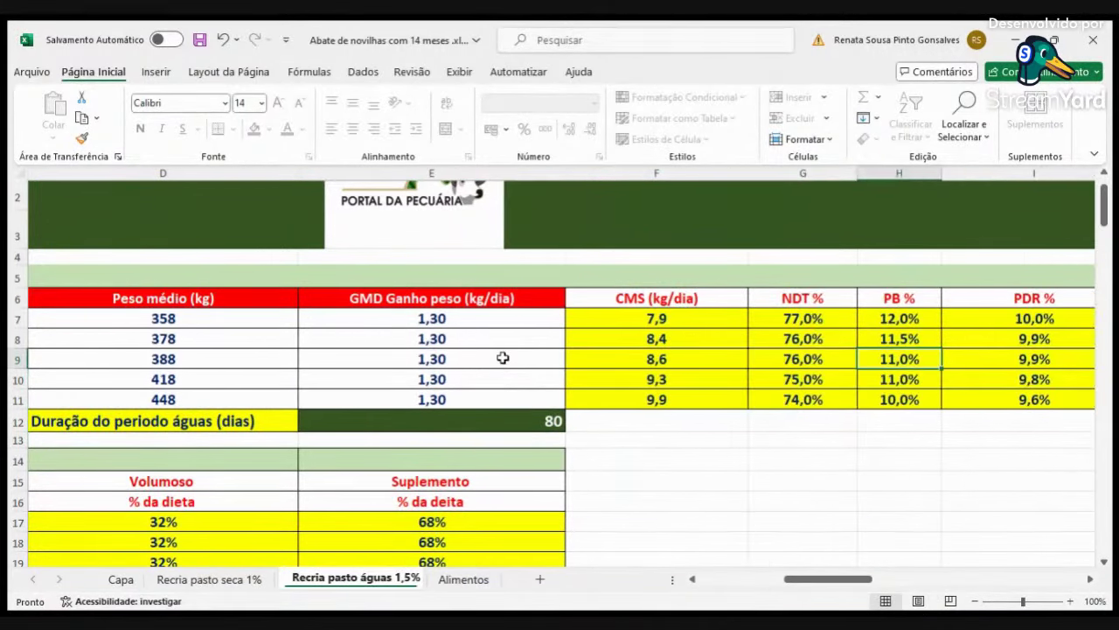
{"action": "key", "text": "Right"}
{"action": "key", "text": "Right"}
{"action": "key", "text": "Right"}
{"action": "key", "text": "Right"}
{"action": "key", "text": "Right"}
{"action": "key", "text": "Right"}
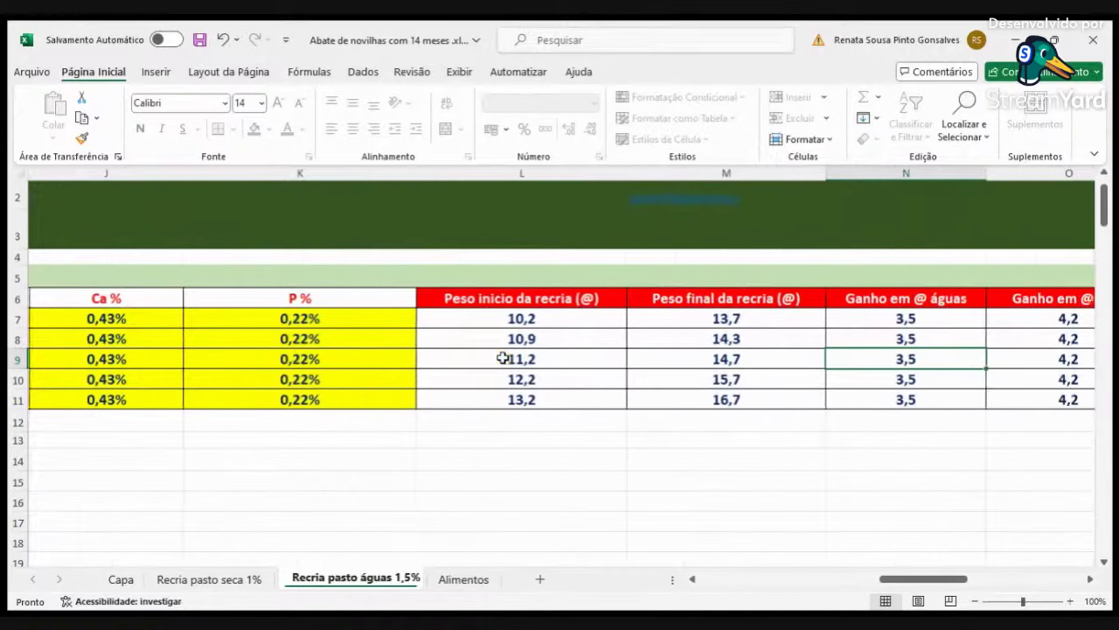
{"action": "key", "text": "Right"}
{"action": "key", "text": "Right"}
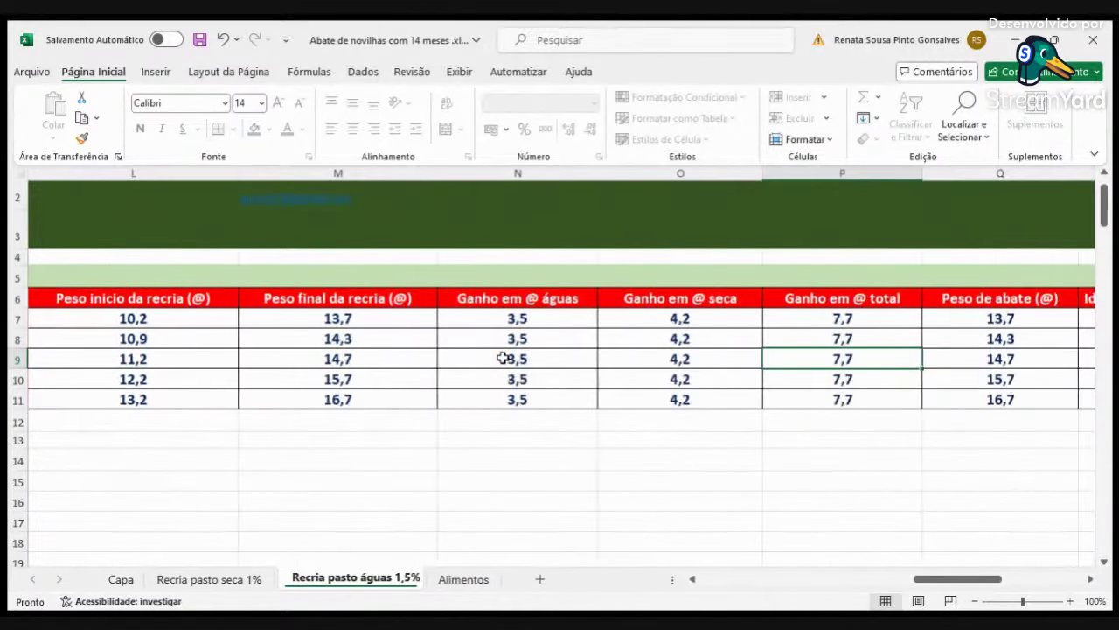
{"action": "key", "text": "Right"}
{"action": "key", "text": "Right"}
{"action": "key", "text": "Right"}
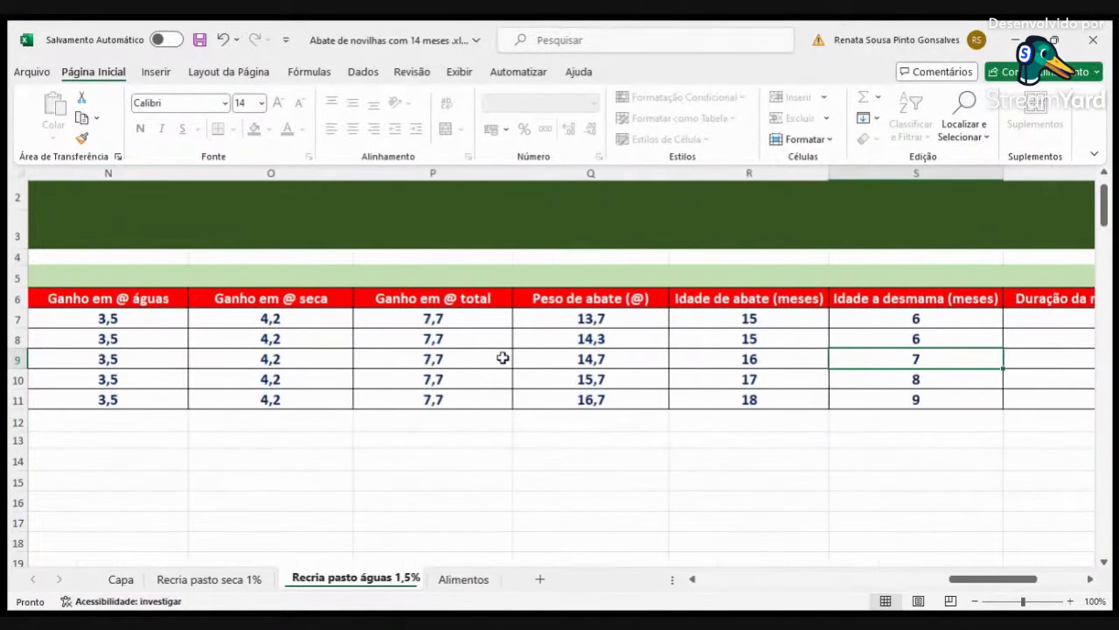
- Compare animal 3's starting weight in @ with its total gain, slaughter weight and ages at slaughter and weaning
{"action": "key", "text": "Left"}
{"action": "key", "text": "Left"}
{"action": "key", "text": "Left"}
{"action": "key", "text": "Left"}
{"action": "key", "text": "Left"}
{"action": "key", "text": "Left"}
{"action": "key", "text": "Left"}
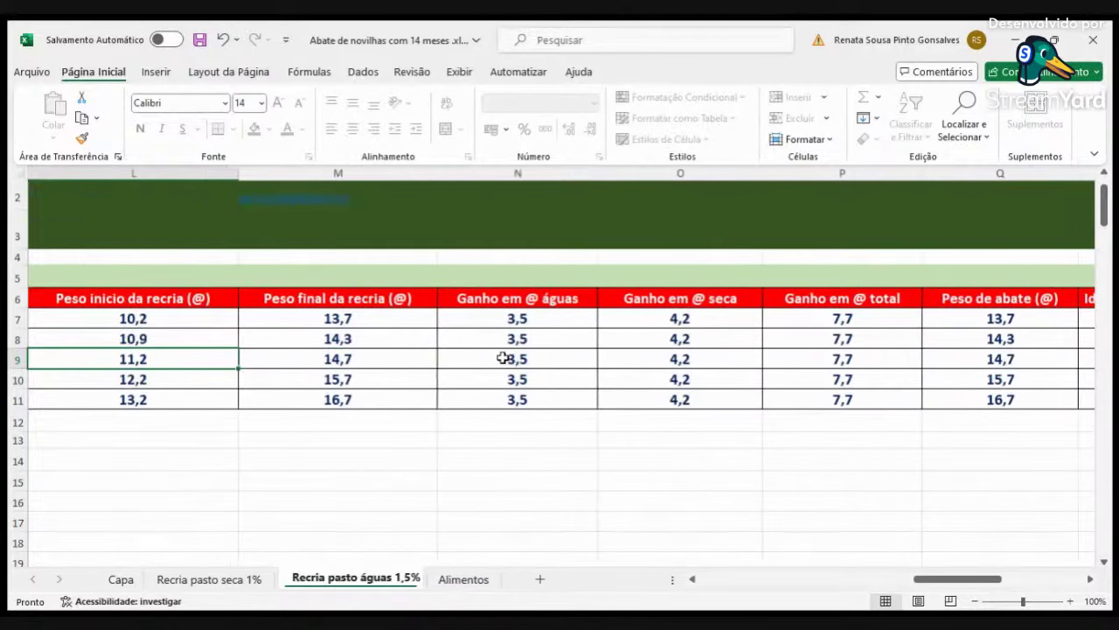
{"action": "key", "text": "Right"}
{"action": "key", "text": "Right"}
{"action": "key", "text": "Right"}
{"action": "key", "text": "Right"}
{"action": "key", "text": "Right"}
{"action": "key", "text": "Right"}
{"action": "key", "text": "Right"}
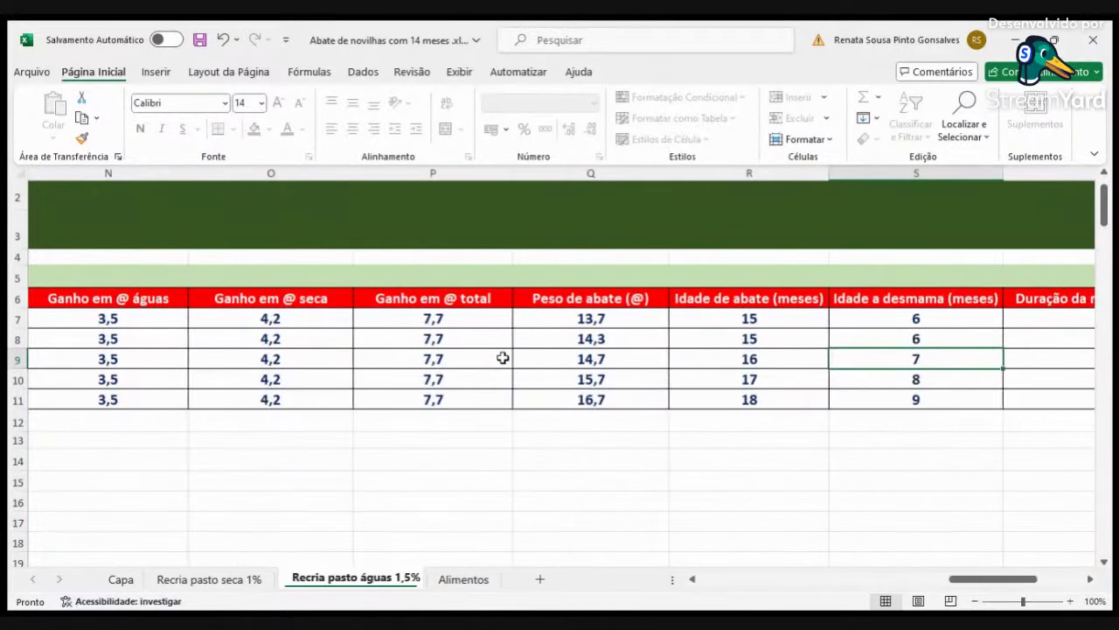
- Set 'Duração do periodo águas (dias)' back to 70
{"action": "key", "text": "Left"}
{"action": "key", "text": "Left"}
{"action": "key", "text": "Left"}
{"action": "key", "text": "Left"}
{"action": "key", "text": "Left"}
{"action": "key", "text": "Left"}
{"action": "key", "text": "Left"}
{"action": "key", "text": "Left"}
{"action": "key", "text": "Left"}
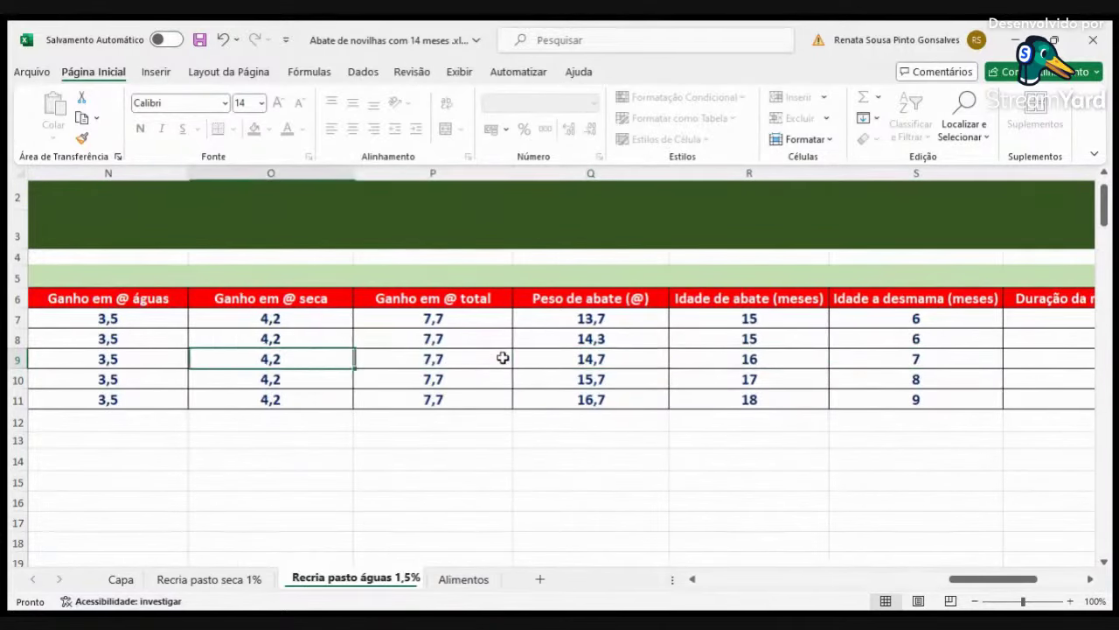
{"action": "key", "text": "Left"}
{"action": "key", "text": "Left"}
{"action": "key", "text": "Left"}
{"action": "key", "text": "Left"}
{"action": "key", "text": "Left"}
{"action": "key", "text": "Left"}
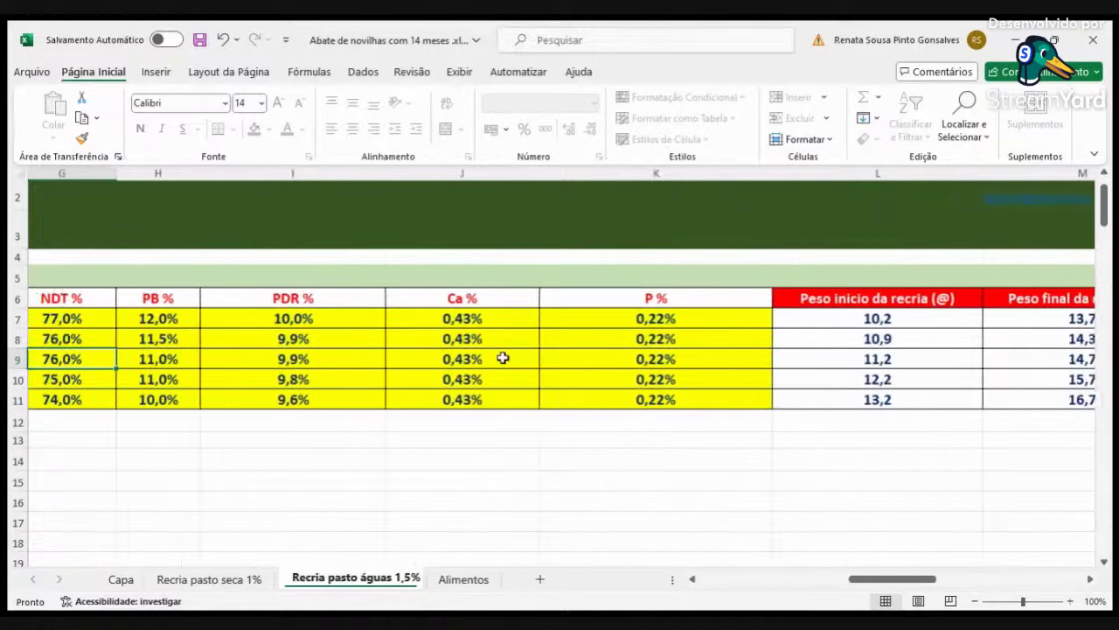
{"action": "key", "text": "Right"}
{"action": "key", "text": "Down"}
{"action": "key", "text": "Down"}
{"action": "key", "text": "Down"}
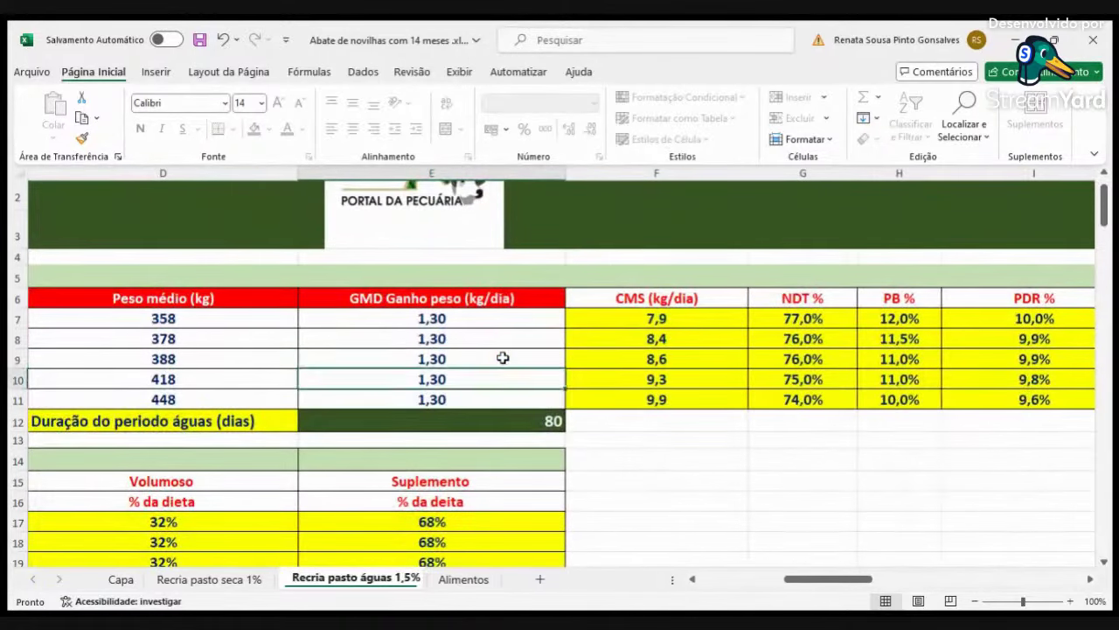
{"action": "type", "text": "70"}
{"action": "key", "text": "Return"}
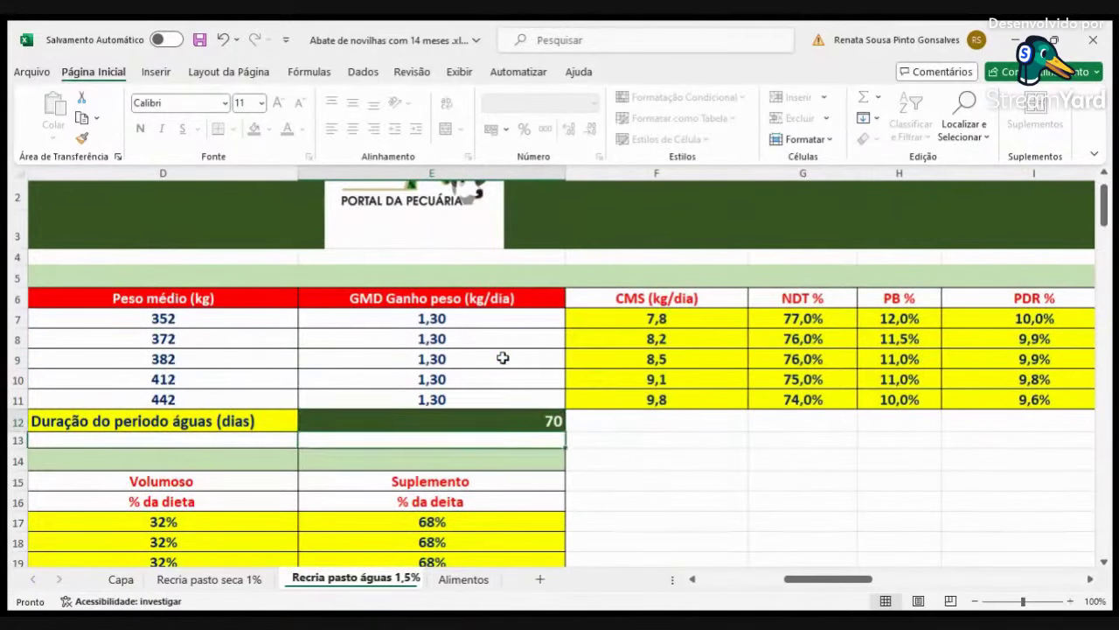
- Review animal 3's initial weight, final weight and rainy-season gain in @ for the 70-day period
{"action": "key", "text": "Up"}
{"action": "key", "text": "Up"}
{"action": "key", "text": "Up"}
{"action": "key", "text": "Up"}
{"action": "key", "text": "Right"}
{"action": "key", "text": "Right"}
{"action": "key", "text": "Right"}
{"action": "key", "text": "Right"}
{"action": "key", "text": "Right"}
{"action": "key", "text": "Right"}
{"action": "key", "text": "Right"}
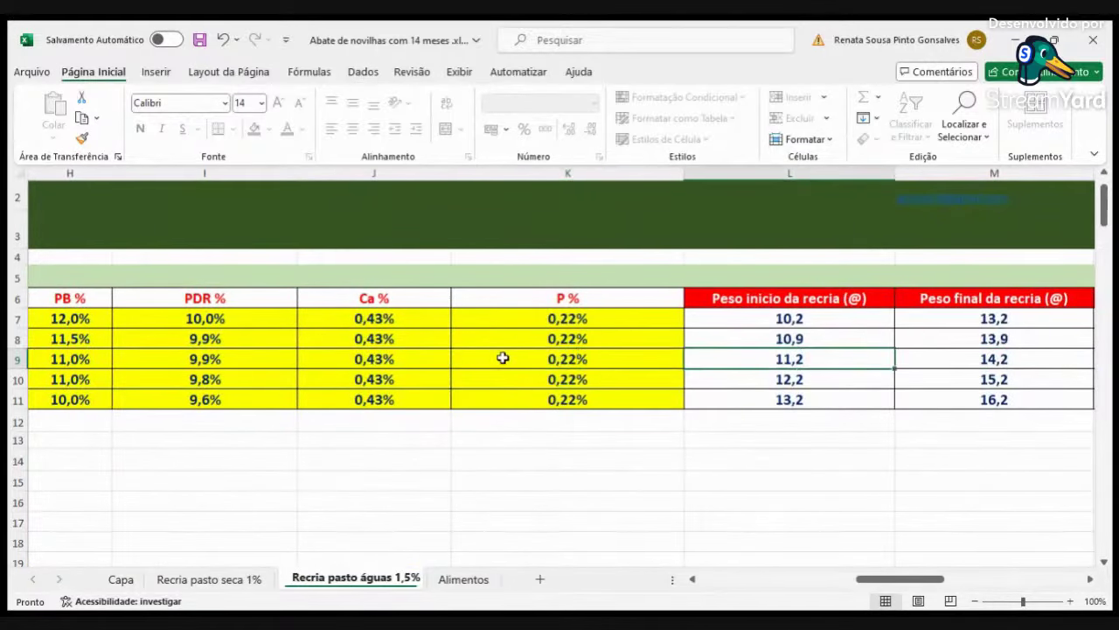
{"action": "key", "text": "Right"}
{"action": "key", "text": "Right"}
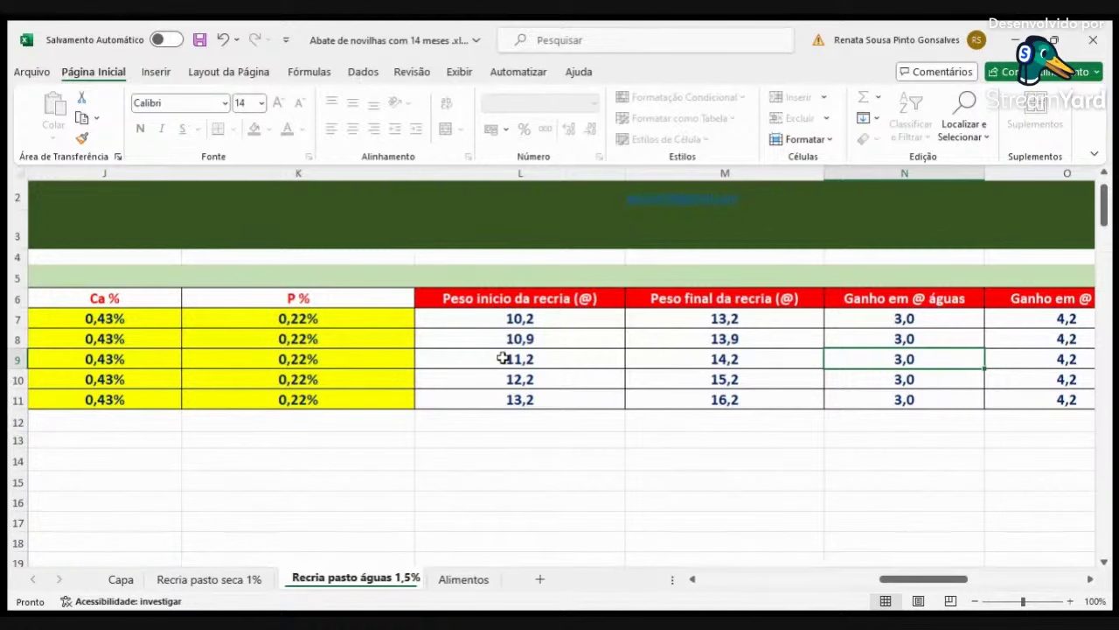
- Return along animal 3's row to its final live weight in kg
{"action": "key", "text": "Left"}
{"action": "key", "text": "Left"}
{"action": "key", "text": "Left"}
{"action": "key", "text": "Left"}
{"action": "key", "text": "Left"}
{"action": "key", "text": "Left"}
{"action": "key", "text": "Left"}
{"action": "key", "text": "Left"}
{"action": "key", "text": "Left"}
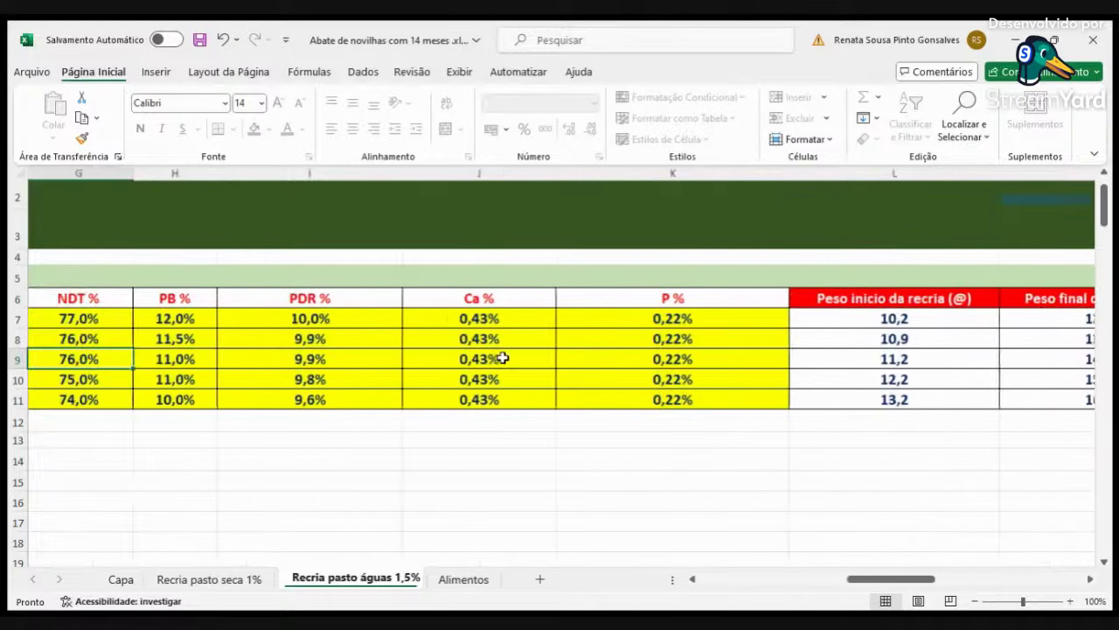
{"action": "key", "text": "Left"}
{"action": "key", "text": "Left"}
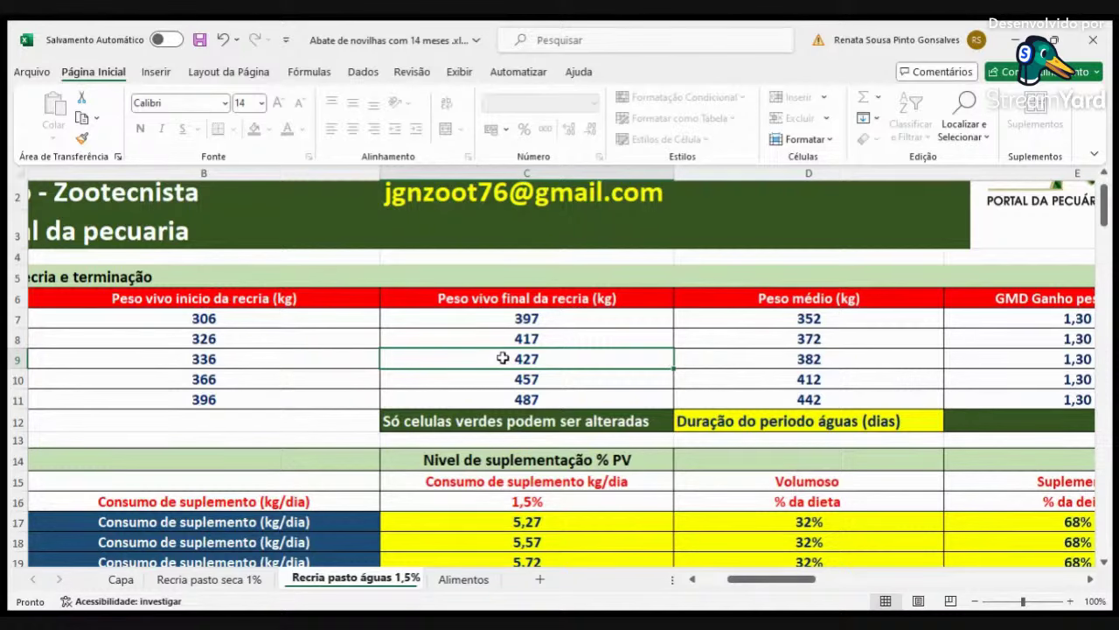
- Review animal 3's row from average weight and daily gain through the nutrient requirements to the final weight in @
{"action": "key", "text": "Right"}
{"action": "key", "text": "Right"}
{"action": "key", "text": "Right"}
{"action": "key", "text": "Right"}
{"action": "key", "text": "Right"}
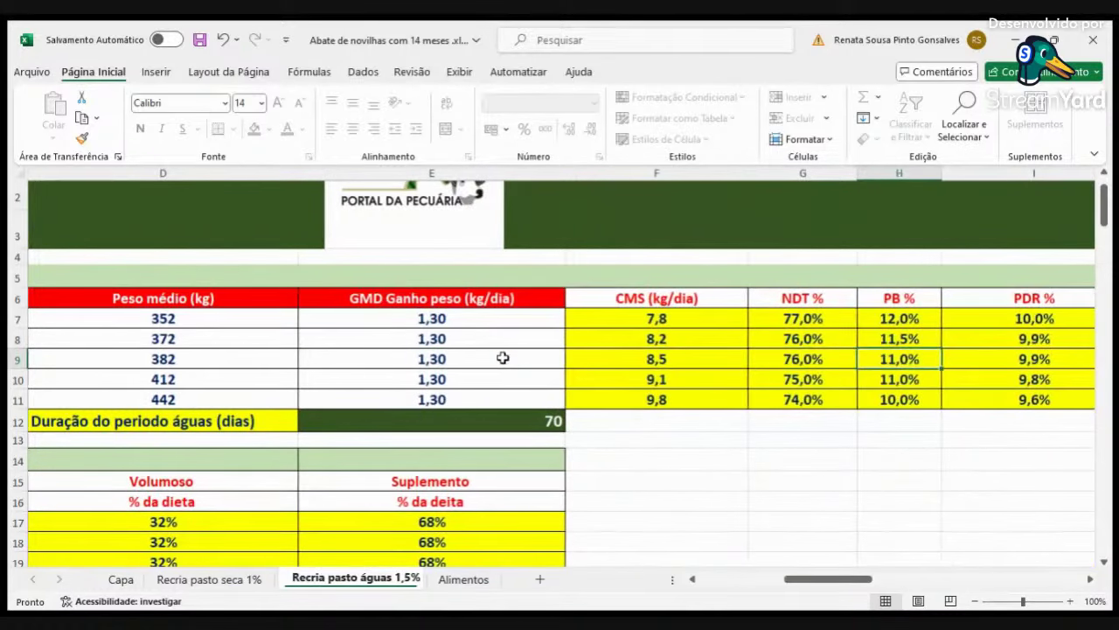
{"action": "key", "text": "Right"}
{"action": "key", "text": "Right"}
{"action": "key", "text": "Right"}
{"action": "scroll", "coordinate": [502, 358], "scroll_direction": "right", "scroll_amount": 2}
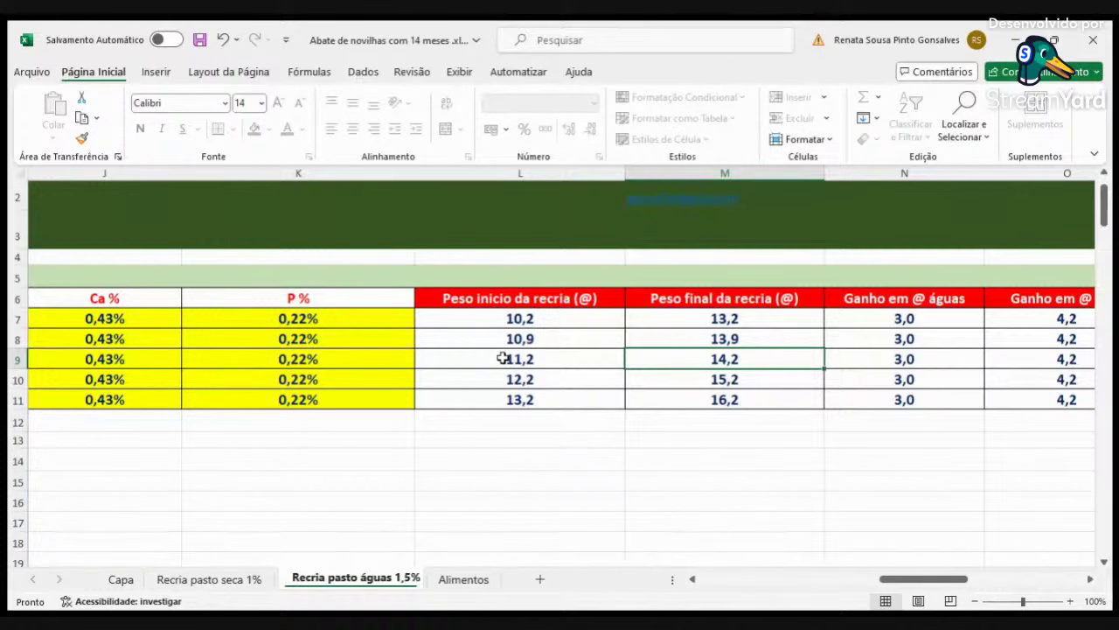
- Follow animal 3's row through the gains in @ to its slaughter weight and slaughter age in months
{"action": "key", "text": "Right"}
{"action": "key", "text": "Right"}
{"action": "key", "text": "Right"}
{"action": "key", "text": "Right"}
{"action": "key", "text": "Right"}
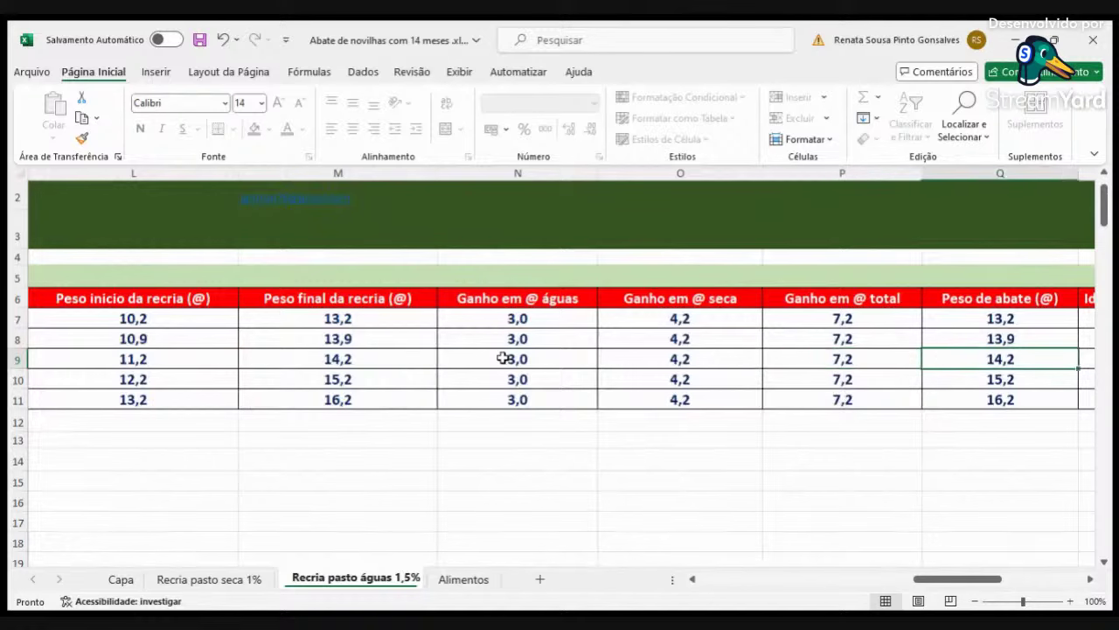
{"action": "key", "text": "Left"}
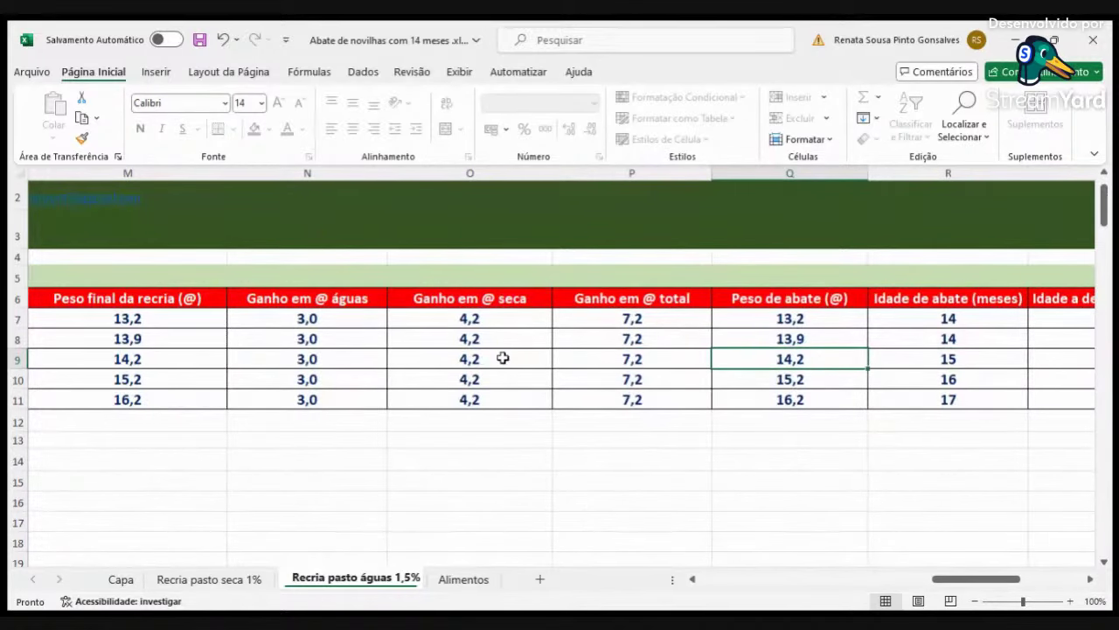
{"action": "key", "text": "Right"}
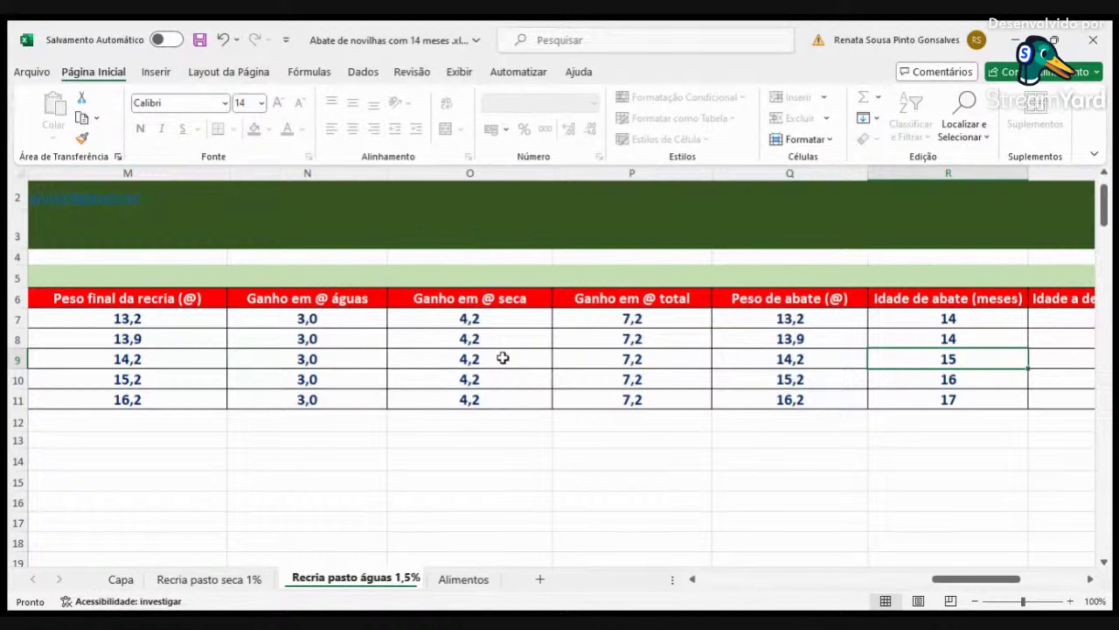
- Compare the slaughter ages of the animals in the 'Idade de abate (meses)' column
{"action": "key", "text": "Up"}
{"action": "key", "text": "Up"}
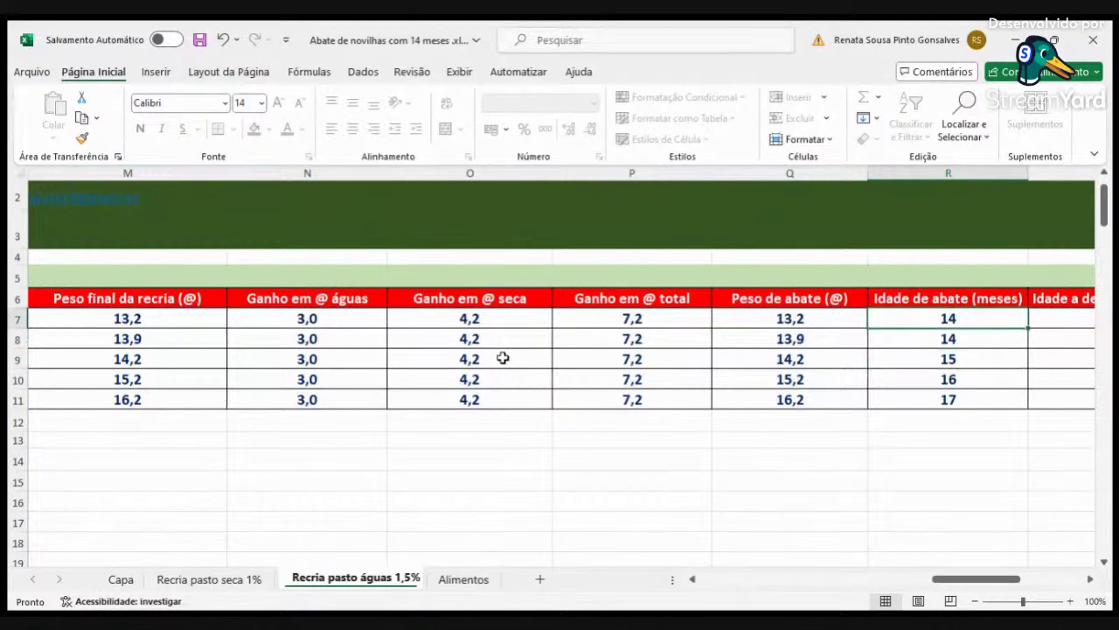
{"action": "key", "text": "Down"}
{"action": "key", "text": "Down"}
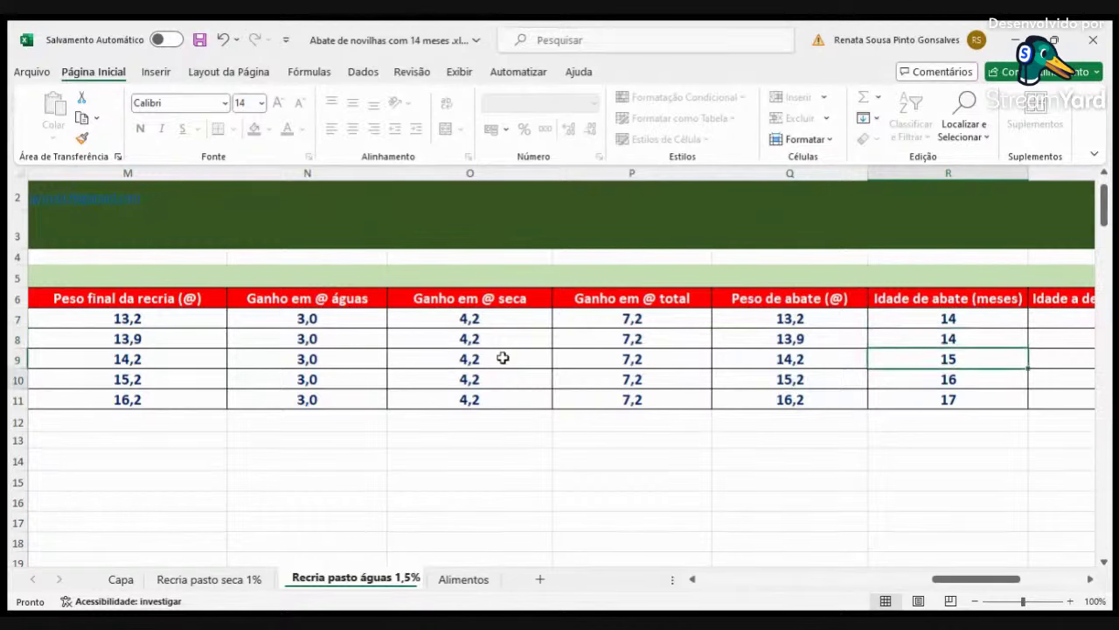
{"action": "key", "text": "Down"}
{"action": "key", "text": "Down"}
{"action": "key", "text": "Up"}
{"action": "key", "text": "Up"}
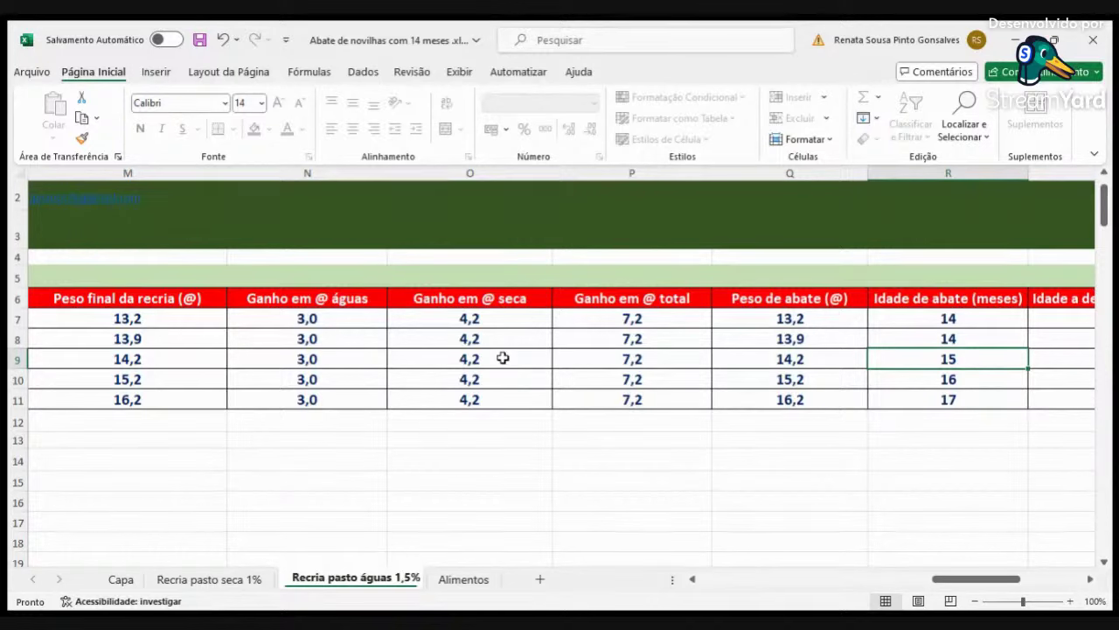
{"action": "key", "text": "Up"}
{"action": "key", "text": "Up"}
{"action": "key", "text": "Down"}
{"action": "key", "text": "Down"}
- Examine animal 3's weaning age in the 'Idade a desmama (meses)' column
{"action": "key", "text": "Right"}
{"action": "key", "text": "alt"}
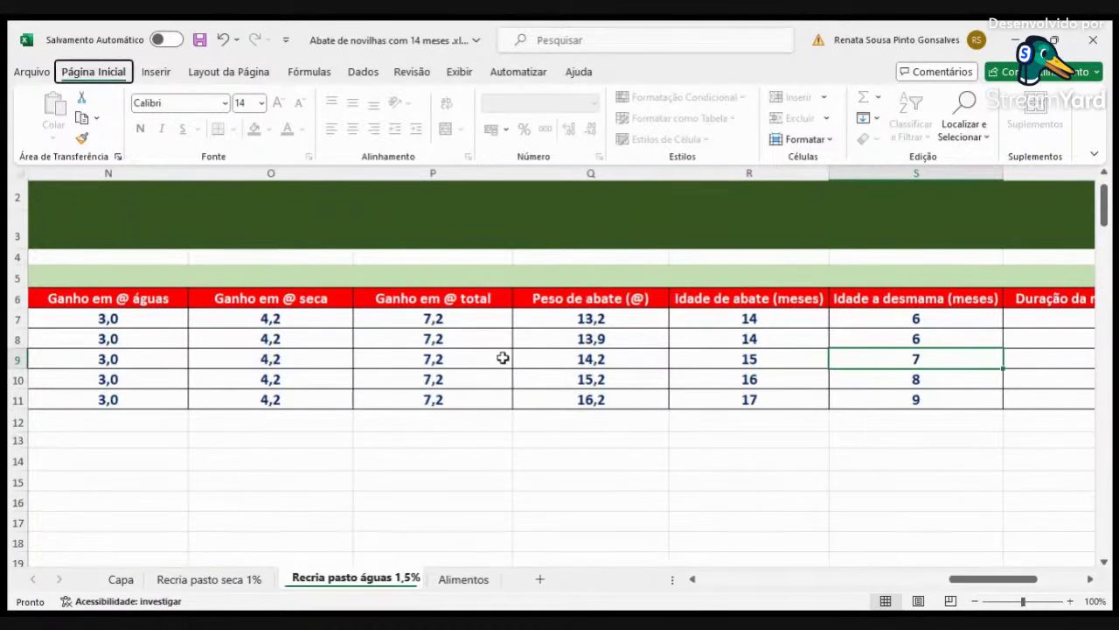
{"action": "key", "text": "Right"}
{"action": "key", "text": "Right"}
{"action": "key", "text": "Right"}
- Return to the start of the table and review animal 3's initial weight, final weight, average weight and daily gain
{"action": "left_click_drag", "start_coordinate": [643, 500], "coordinate": [644, 490]}
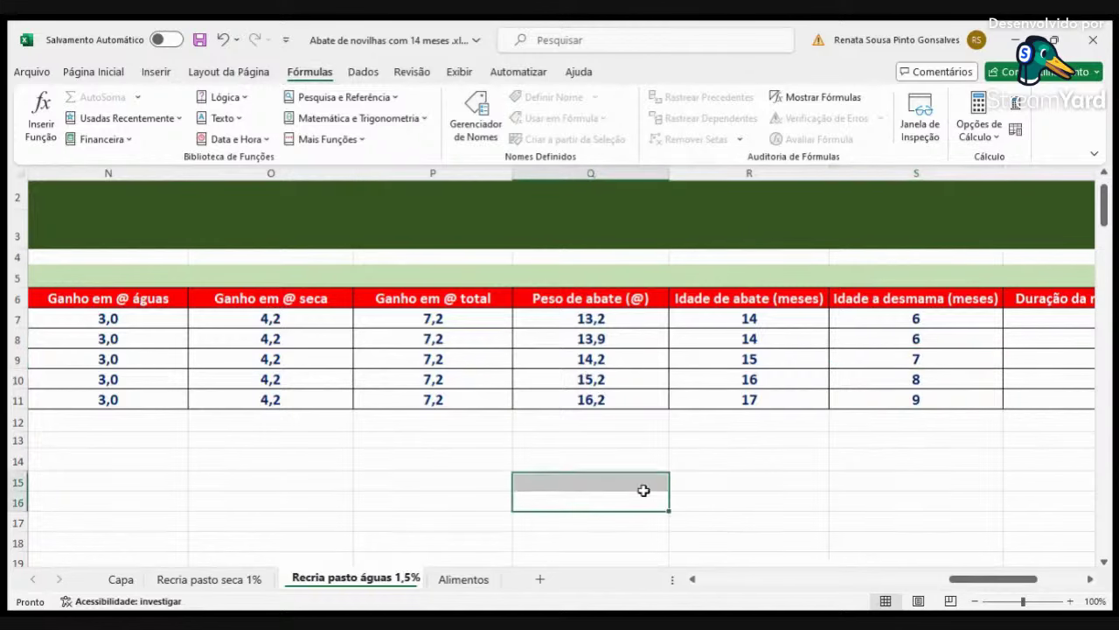
{"action": "left_click", "coordinate": [545, 380]}
{"action": "key", "text": "Left"}
{"action": "key", "text": "Left"}
{"action": "key", "text": "Left"}
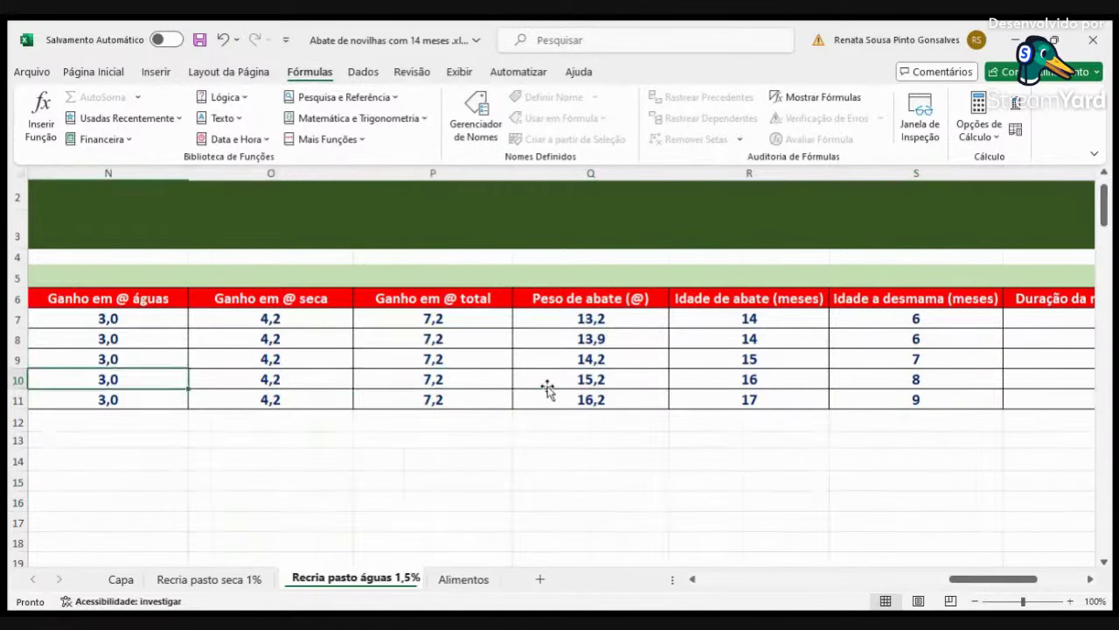
{"action": "key", "text": "Home"}
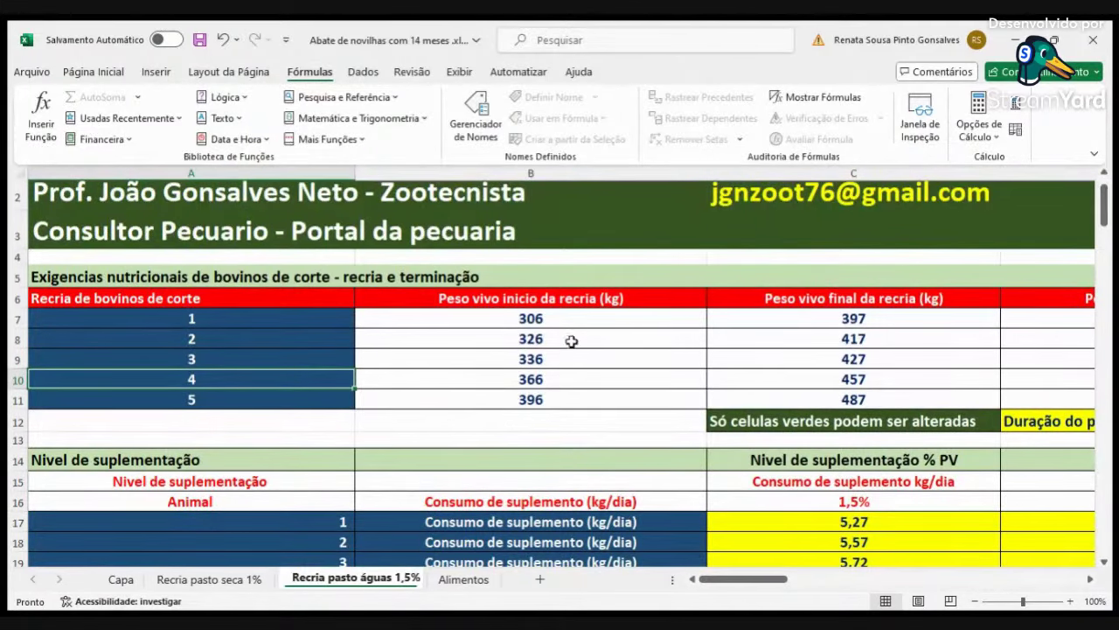
{"action": "left_click", "coordinate": [567, 359]}
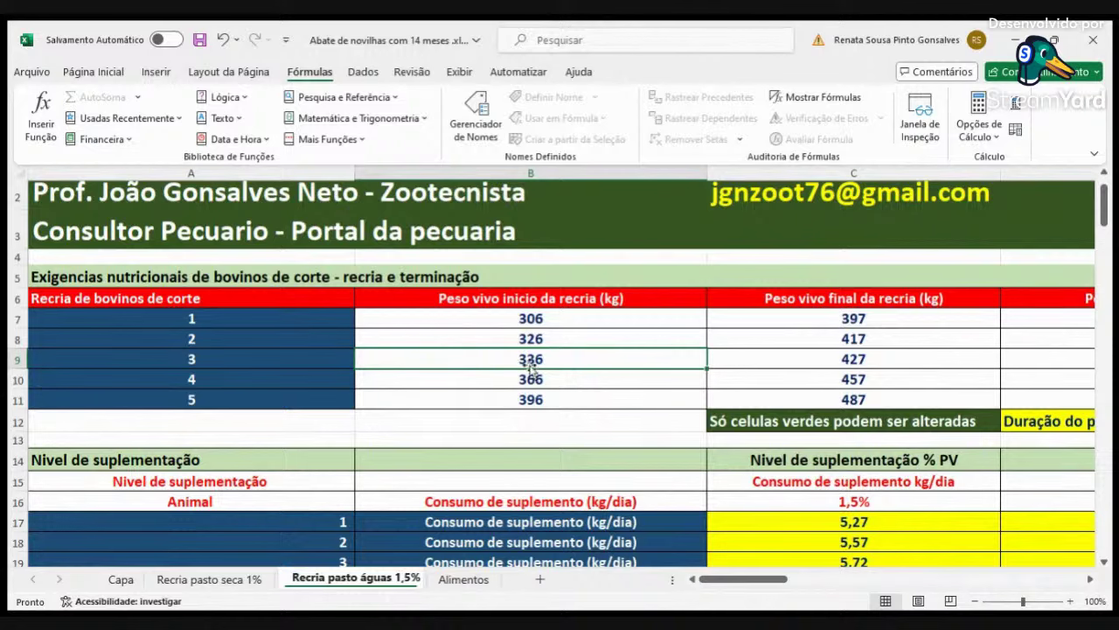
{"action": "left_click", "coordinate": [866, 363]}
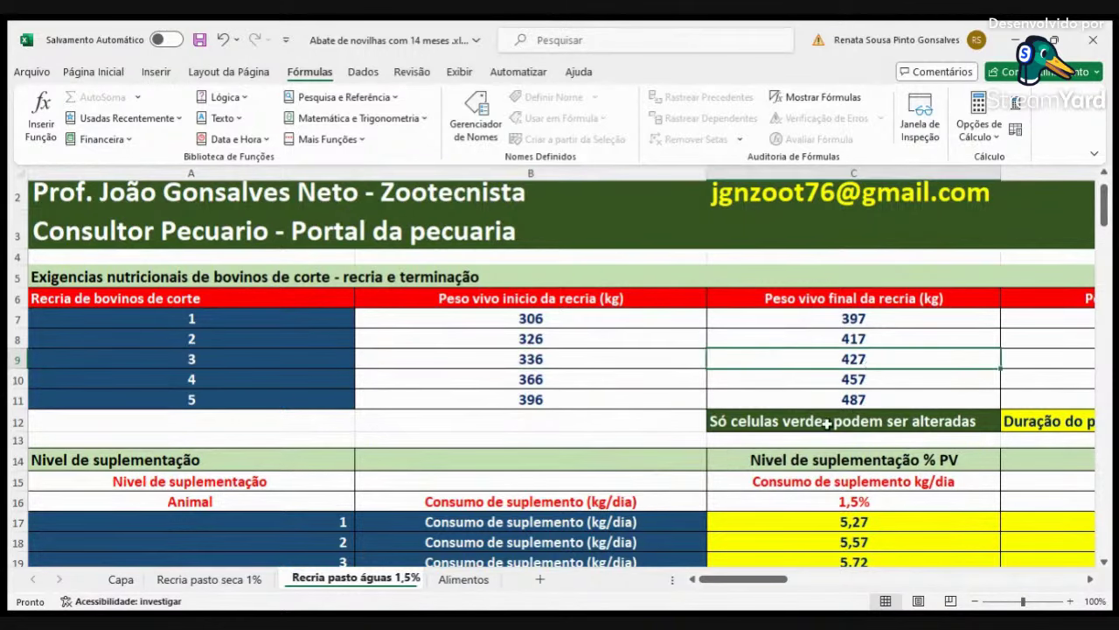
{"action": "key", "text": "Right"}
{"action": "key", "text": "Right"}
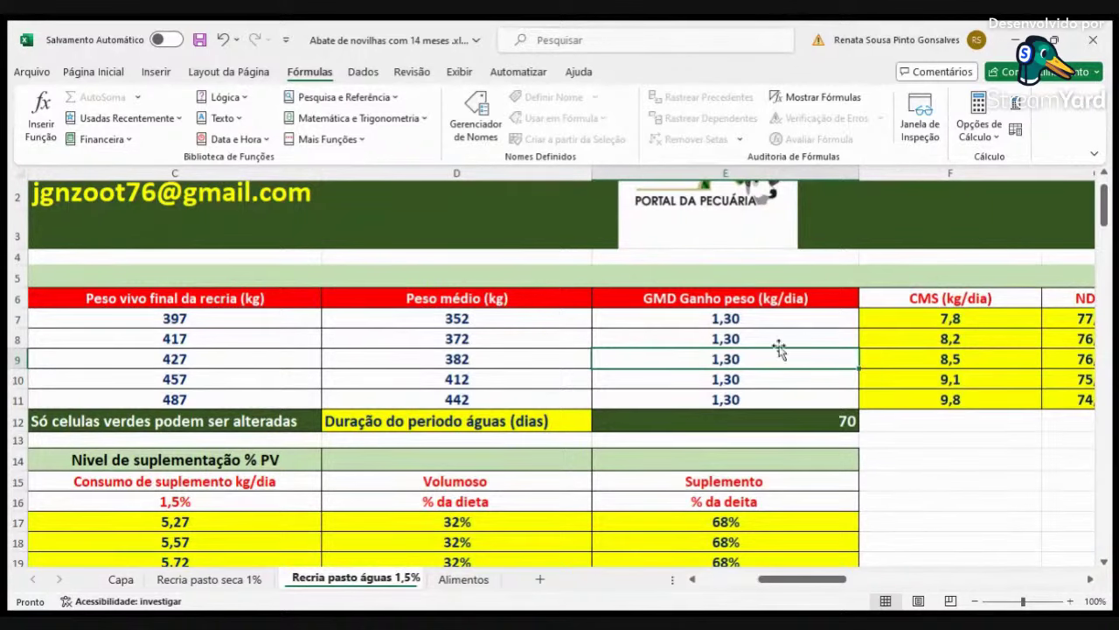
- Examine the 1,5% supplement intake and roughage-to-supplement shares, continuing to the total diet balancing section
{"action": "scroll", "coordinate": [671, 395], "scroll_direction": "down", "scroll_amount": 1}
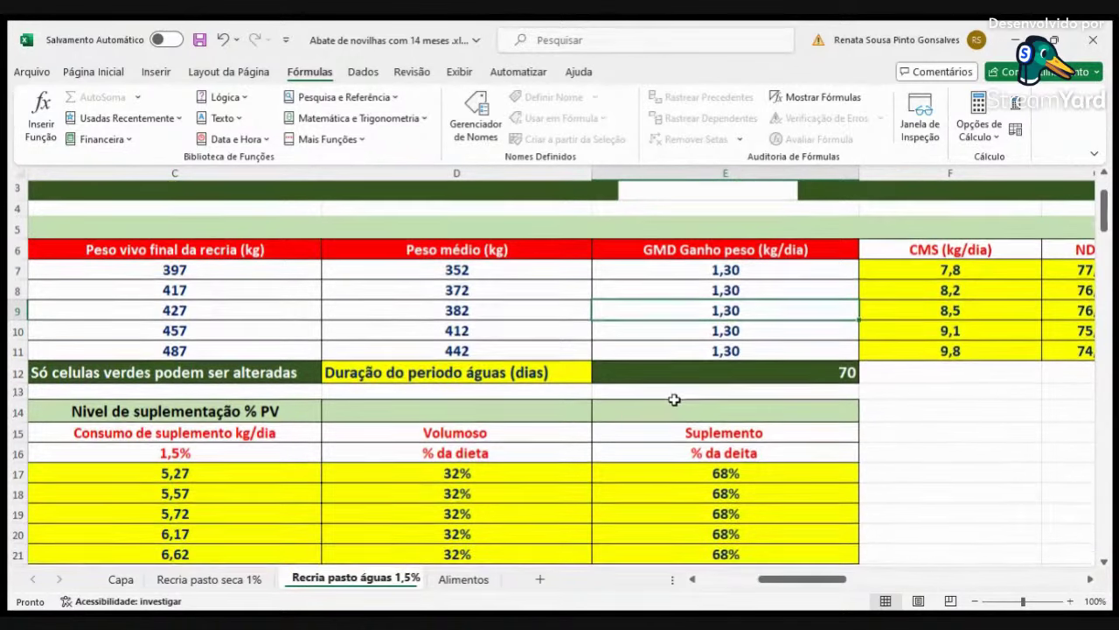
{"action": "scroll", "coordinate": [682, 396], "scroll_direction": "down", "scroll_amount": 1}
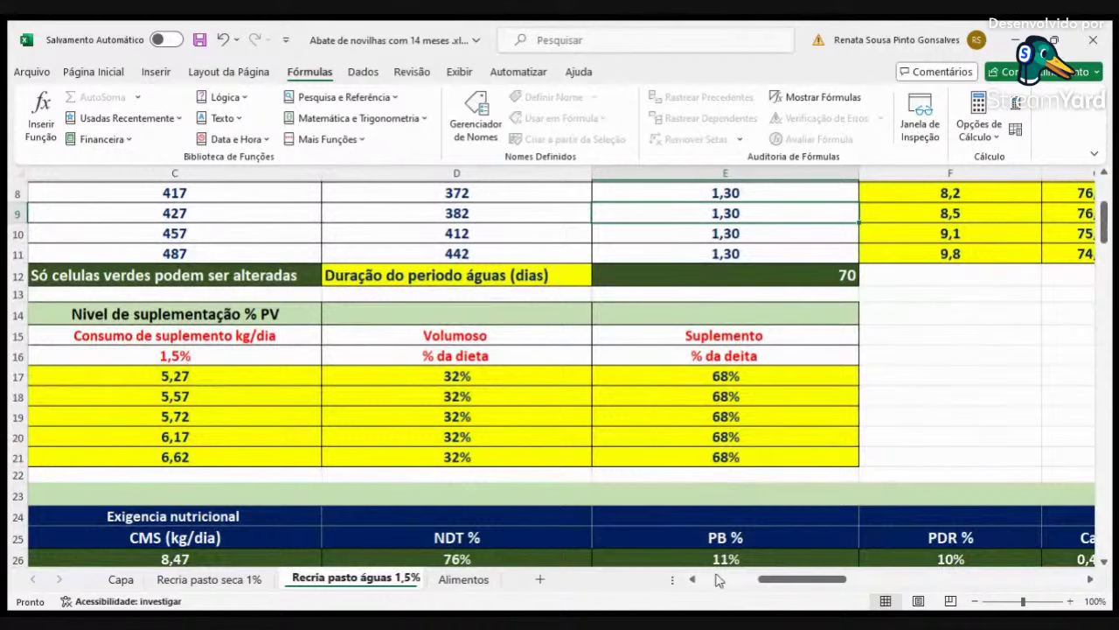
{"action": "left_click", "coordinate": [692, 580]}
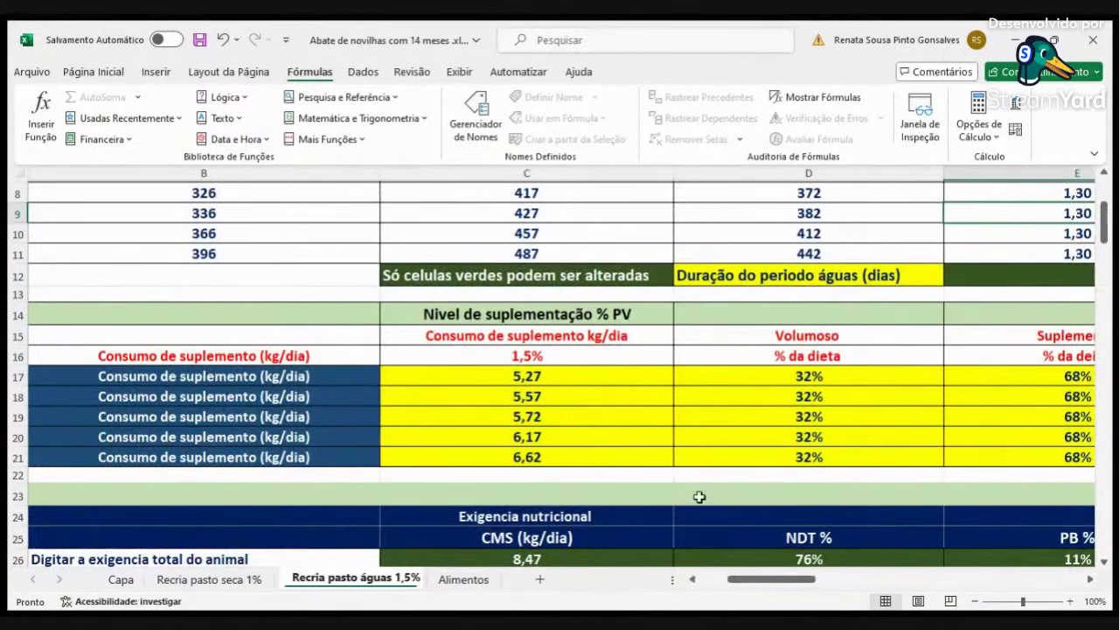
{"action": "scroll", "coordinate": [695, 494], "scroll_direction": "down", "scroll_amount": 1}
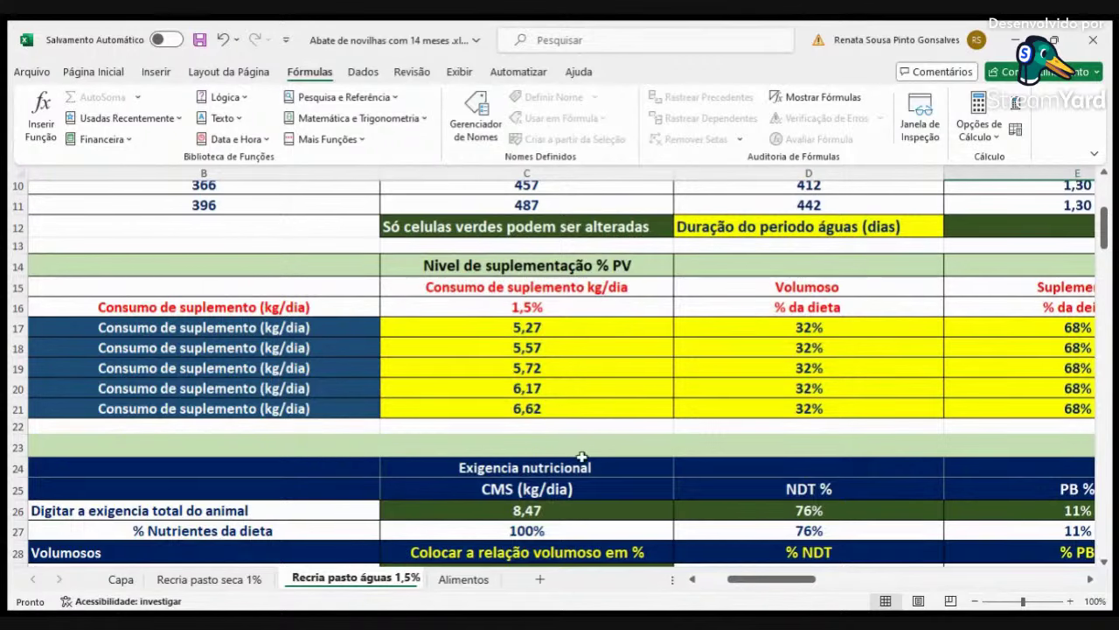
{"action": "scroll", "coordinate": [647, 394], "scroll_direction": "down", "scroll_amount": 2}
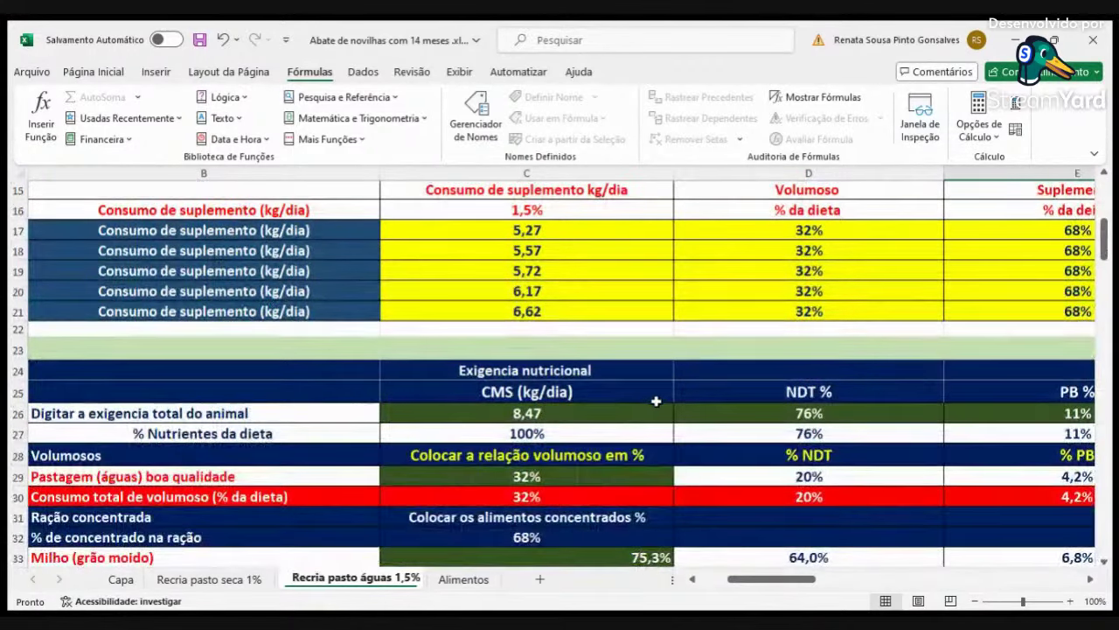
- Copy animal 3's requirements from CMS to P % and paste them into the 'Digitar a exigencia total do animal' row
{"action": "scroll", "coordinate": [700, 388], "scroll_direction": "up", "scroll_amount": 3}
{"action": "scroll", "coordinate": [250, 312], "scroll_direction": "up", "scroll_amount": 1}
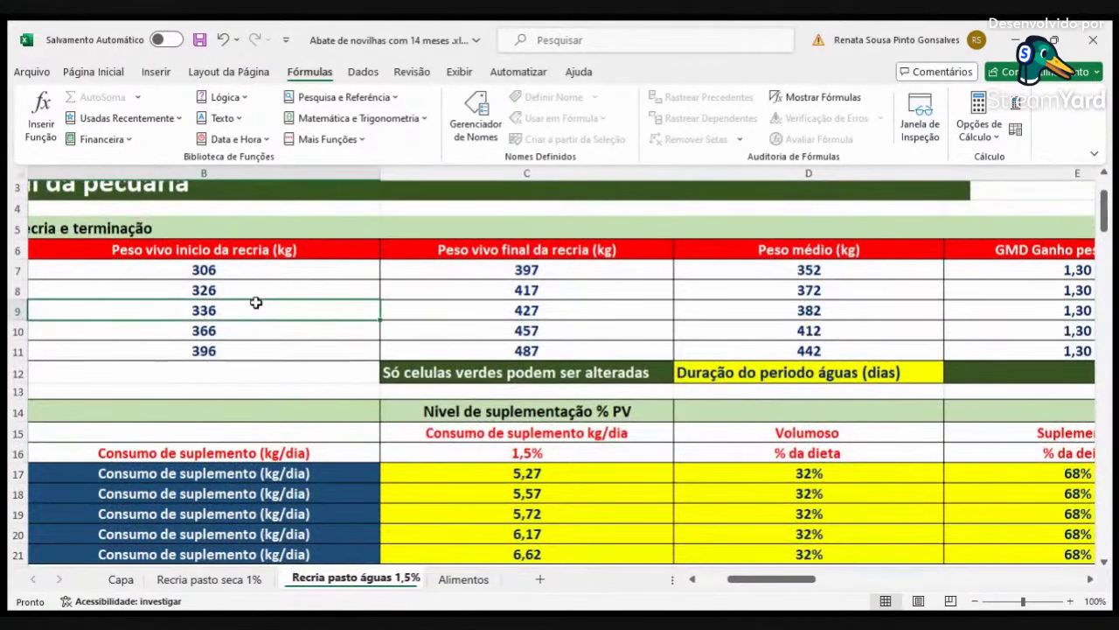
{"action": "scroll", "coordinate": [255, 303], "scroll_direction": "left", "scroll_amount": 2}
{"action": "scroll", "coordinate": [256, 303], "scroll_direction": "right", "scroll_amount": 3}
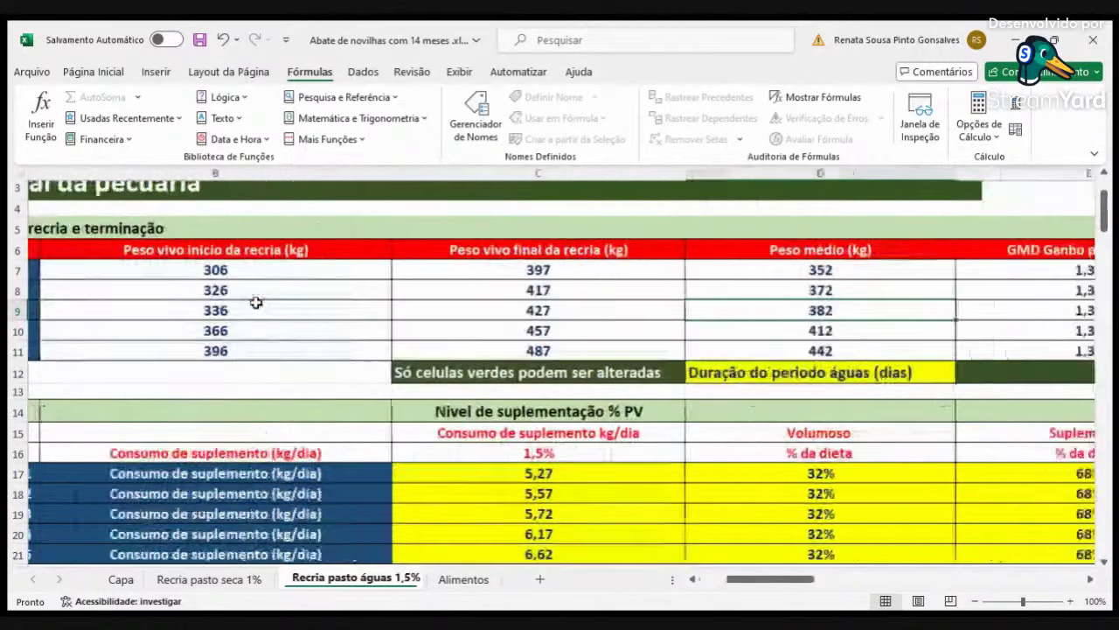
{"action": "scroll", "coordinate": [256, 302], "scroll_direction": "right", "scroll_amount": 5}
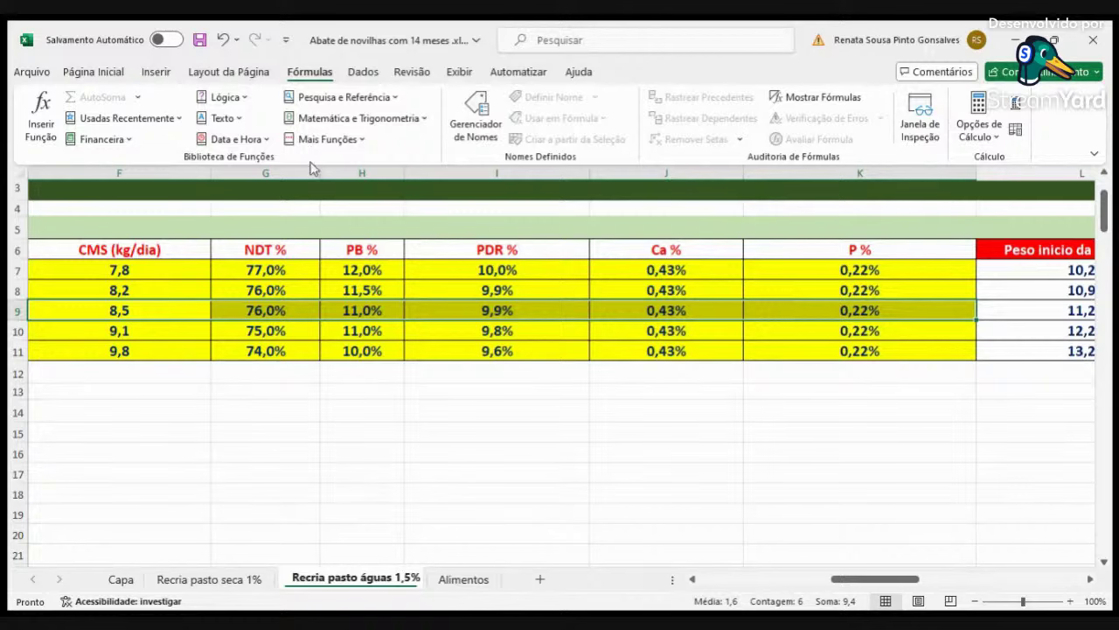
{"action": "key", "text": "ctrl+c"}
{"action": "scroll", "coordinate": [710, 584], "scroll_direction": "left", "scroll_amount": 5}
{"action": "scroll", "coordinate": [732, 507], "scroll_direction": "up", "scroll_amount": 1}
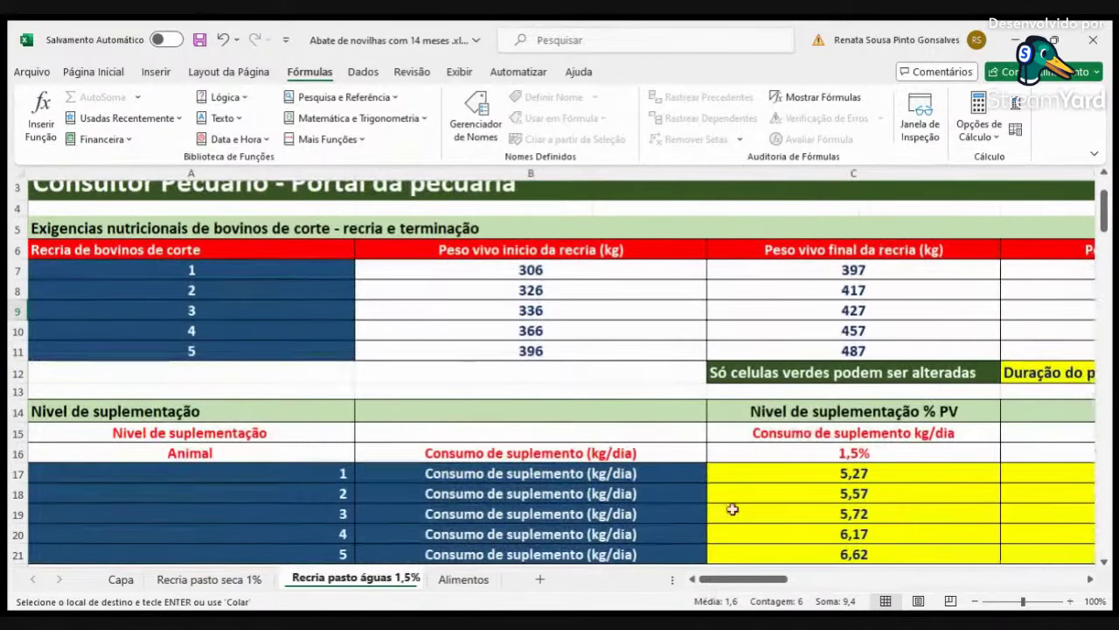
{"action": "scroll", "coordinate": [804, 431], "scroll_direction": "down", "scroll_amount": 5}
{"action": "left_click", "coordinate": [826, 362]}
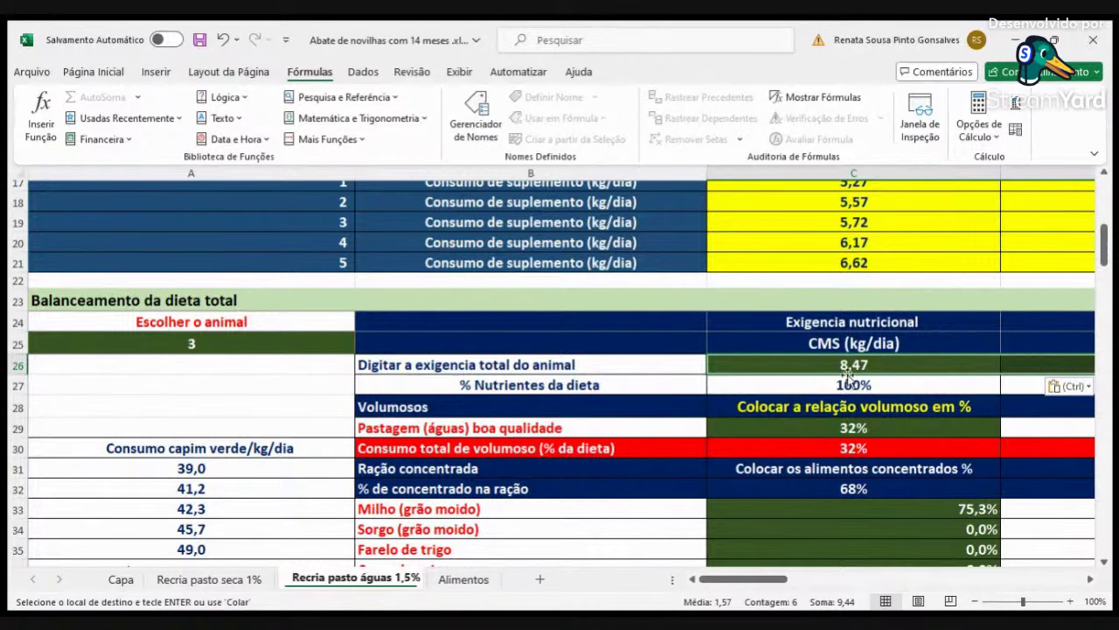
{"action": "left_click", "coordinate": [847, 383]}
- Review the roughage share for 'Pastagem (águas) boa qualidade' and the concentrate percentage in the diet balance
{"action": "scroll", "coordinate": [921, 375], "scroll_direction": "up", "scroll_amount": 2}
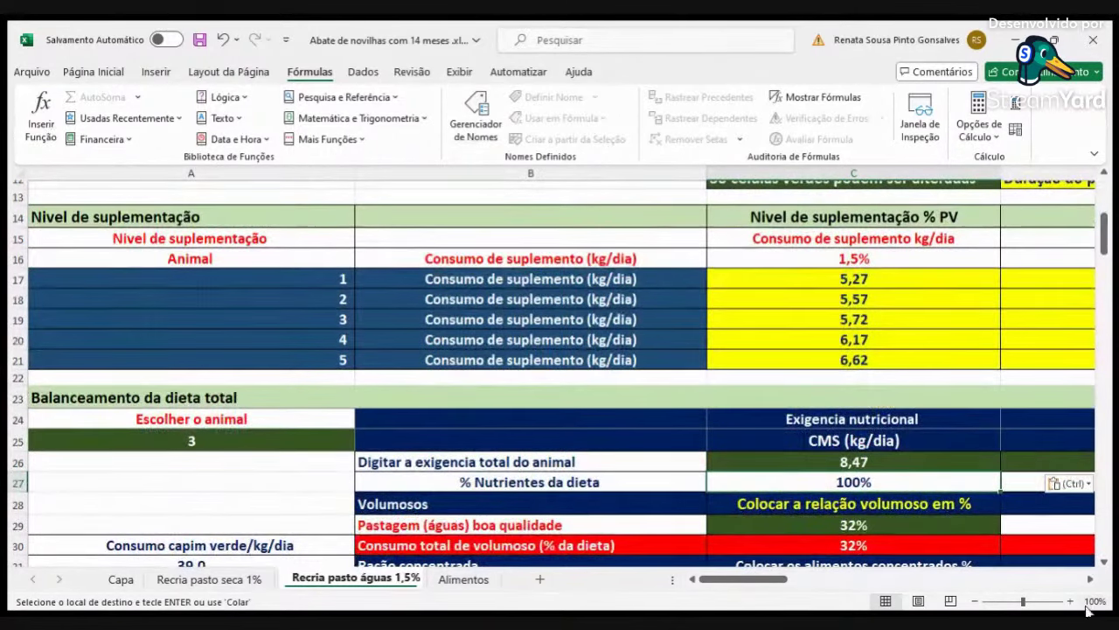
{"action": "left_click", "coordinate": [1091, 579]}
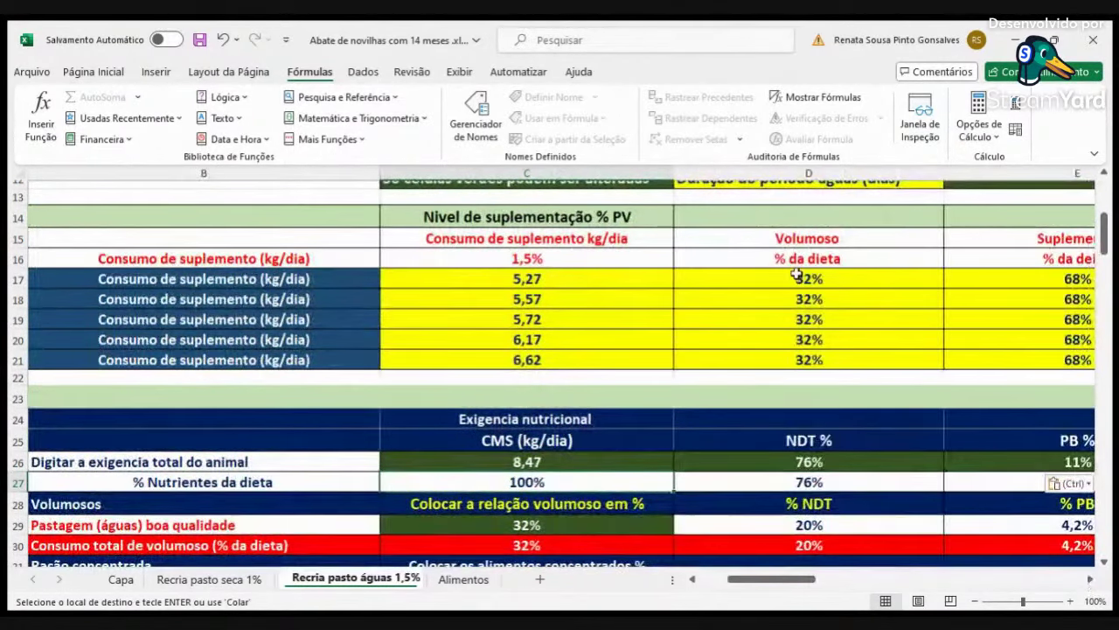
{"action": "scroll", "coordinate": [603, 424], "scroll_direction": "down", "scroll_amount": 3}
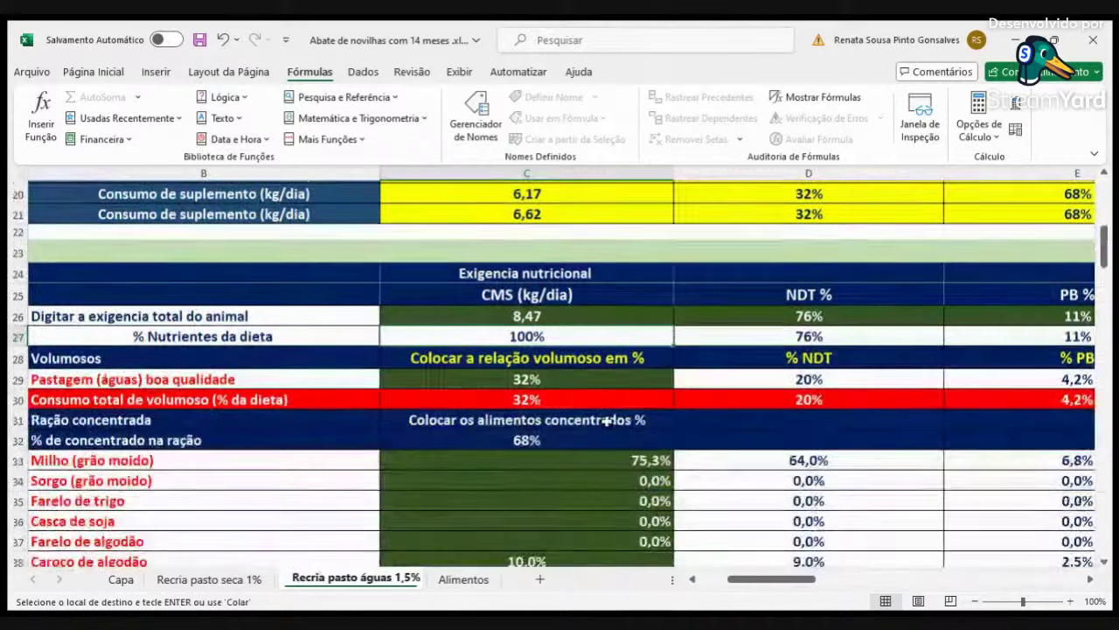
{"action": "left_click", "coordinate": [481, 378]}
{"action": "key", "text": "Escape"}
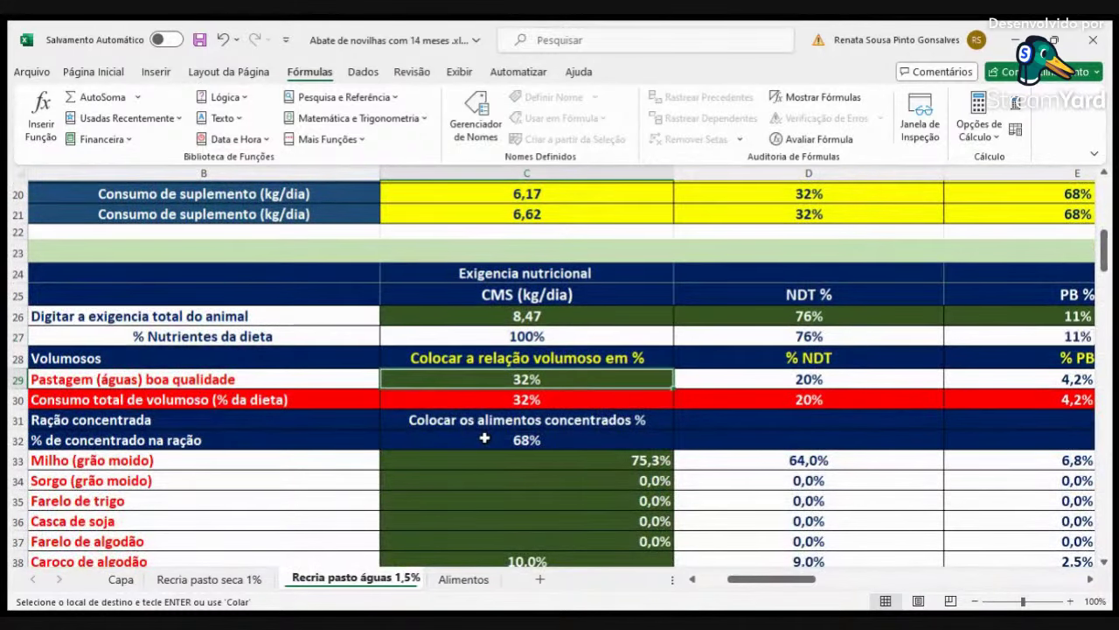
{"action": "key", "text": "Down"}
{"action": "key", "text": "Down"}
{"action": "key", "text": "Down"}
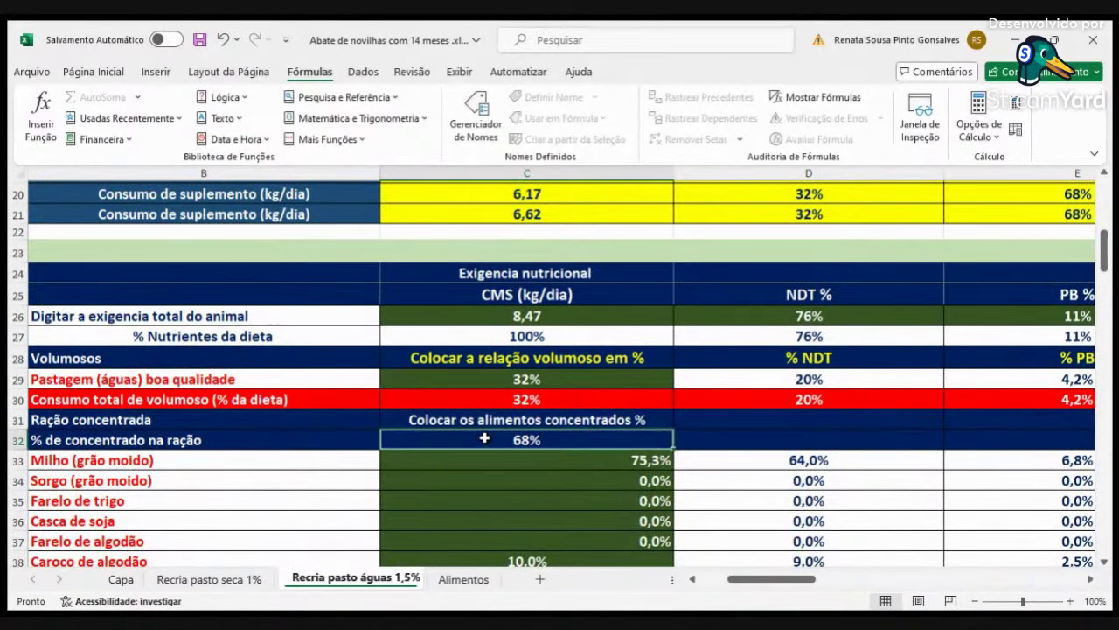
- Set 'Farelo de soja' to 8% in the concentrate mix and check the nutrient balance
{"action": "scroll", "coordinate": [592, 504], "scroll_direction": "down", "scroll_amount": 6}
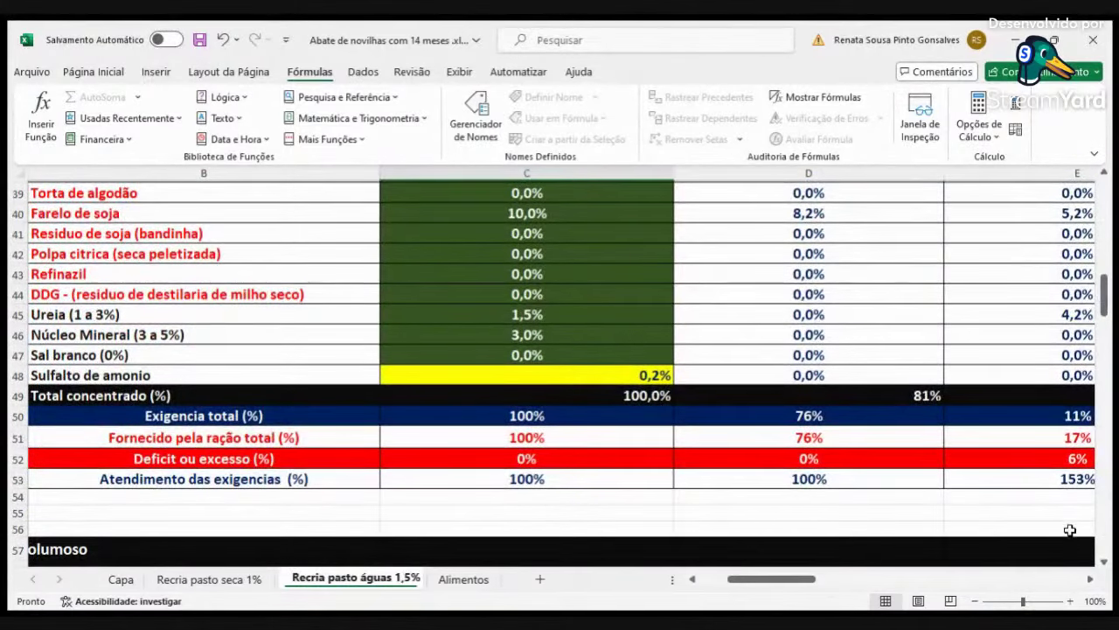
{"action": "left_click", "coordinate": [1089, 580]}
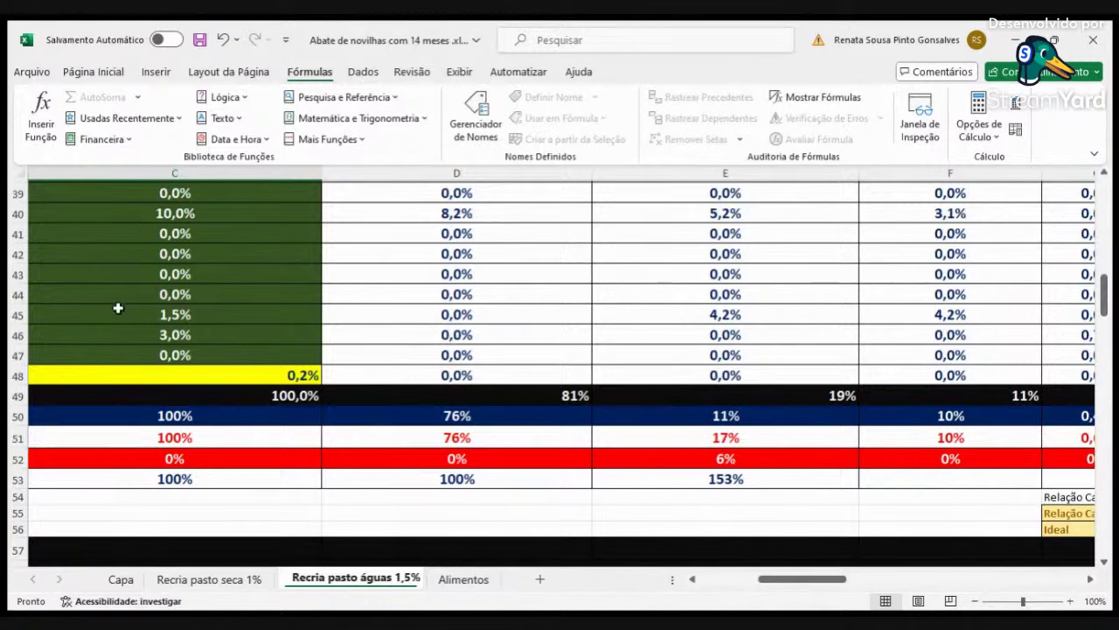
{"action": "scroll", "coordinate": [184, 401], "scroll_direction": "up", "scroll_amount": 1}
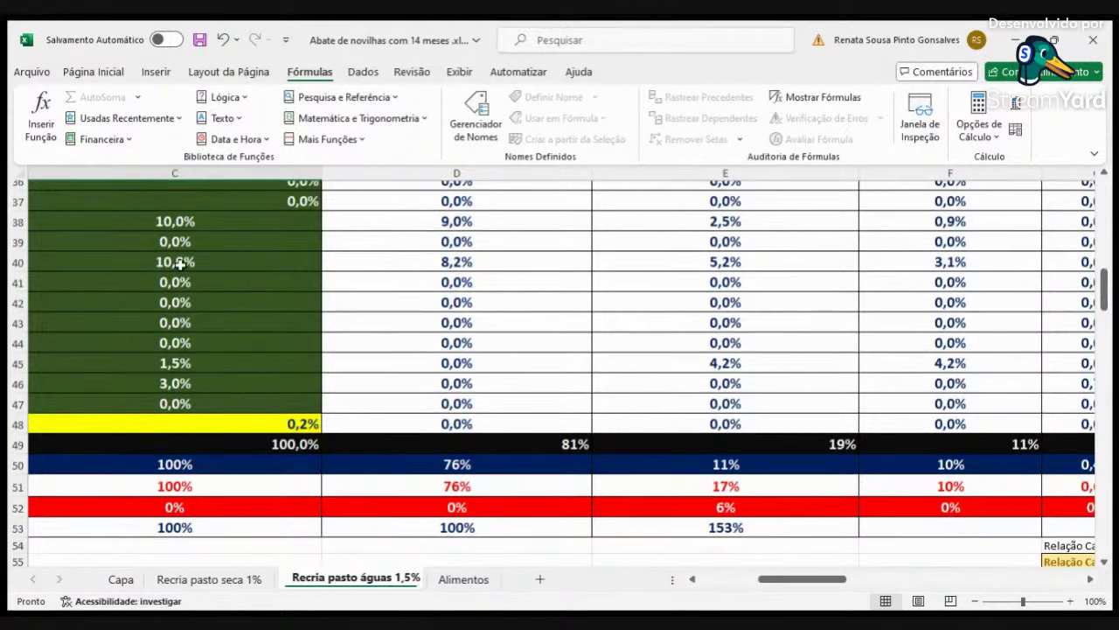
{"action": "left_click", "coordinate": [695, 580]}
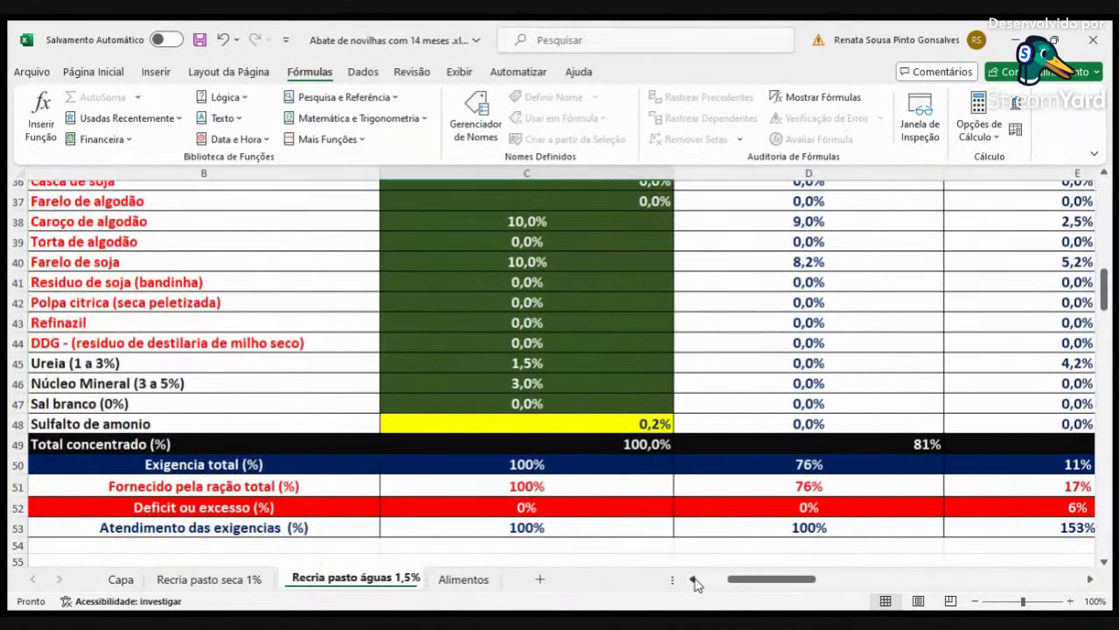
{"action": "left_click", "coordinate": [485, 261]}
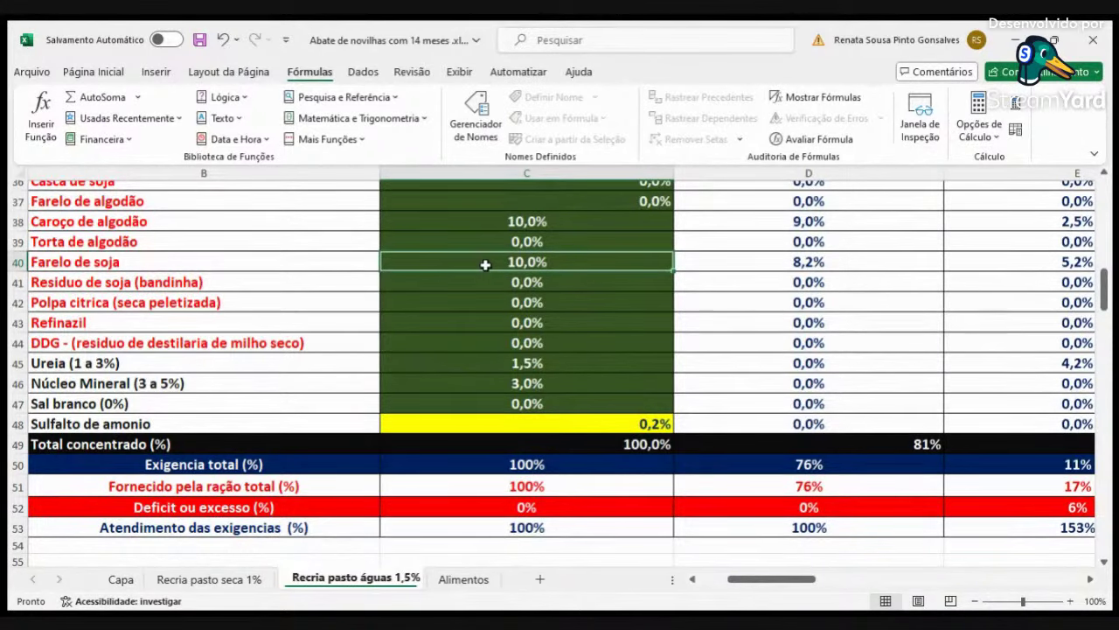
{"action": "type", "text": "8"}
{"action": "key", "text": "Return"}
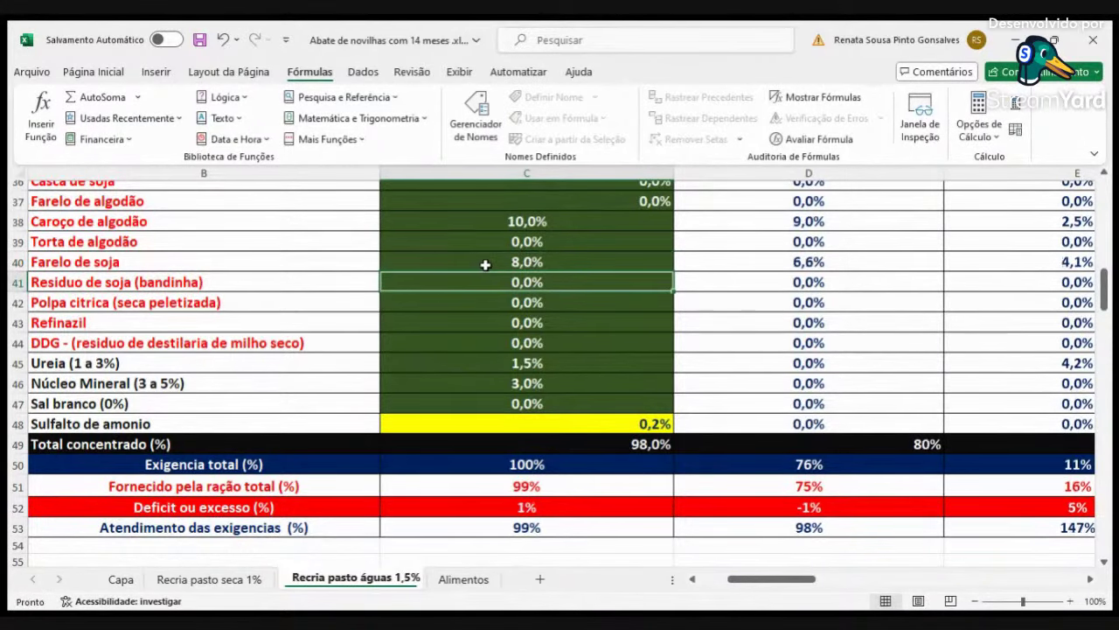
{"action": "left_click", "coordinate": [1092, 582]}
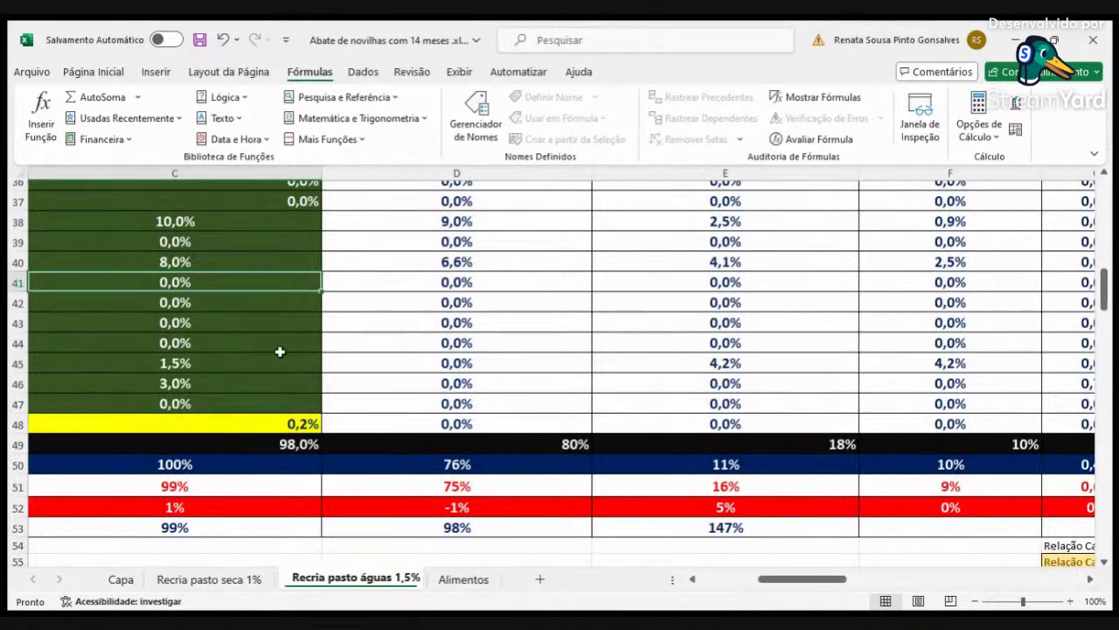
- Set 'Farelo de soja' to 10% in the concentrate mix
{"action": "left_click", "coordinate": [195, 262]}
{"action": "type", "text": "10"}
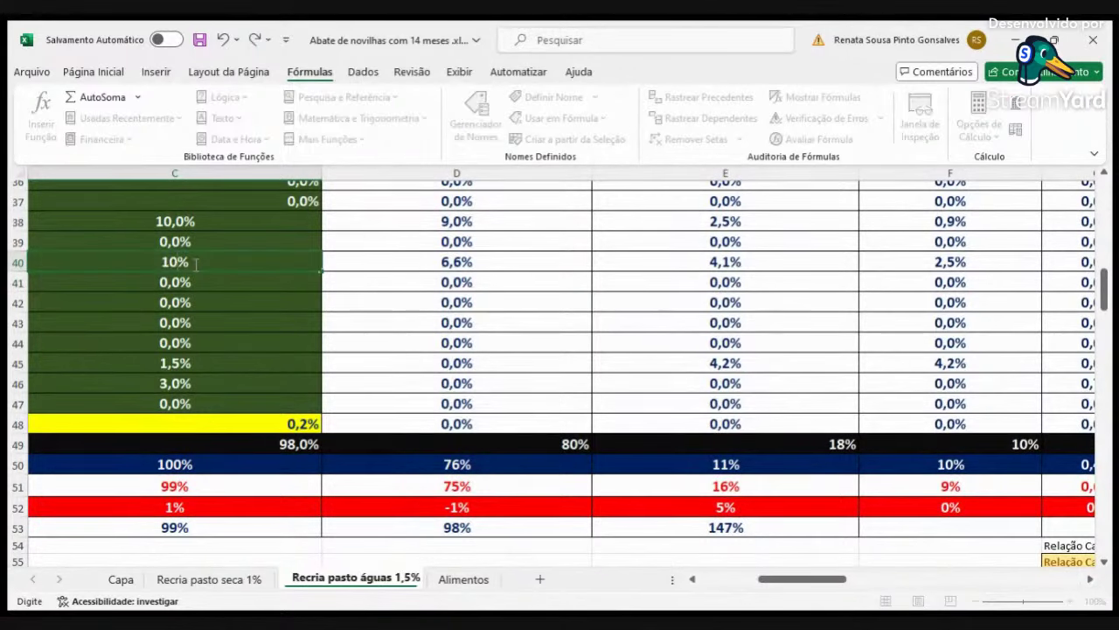
{"action": "key", "text": "Return"}
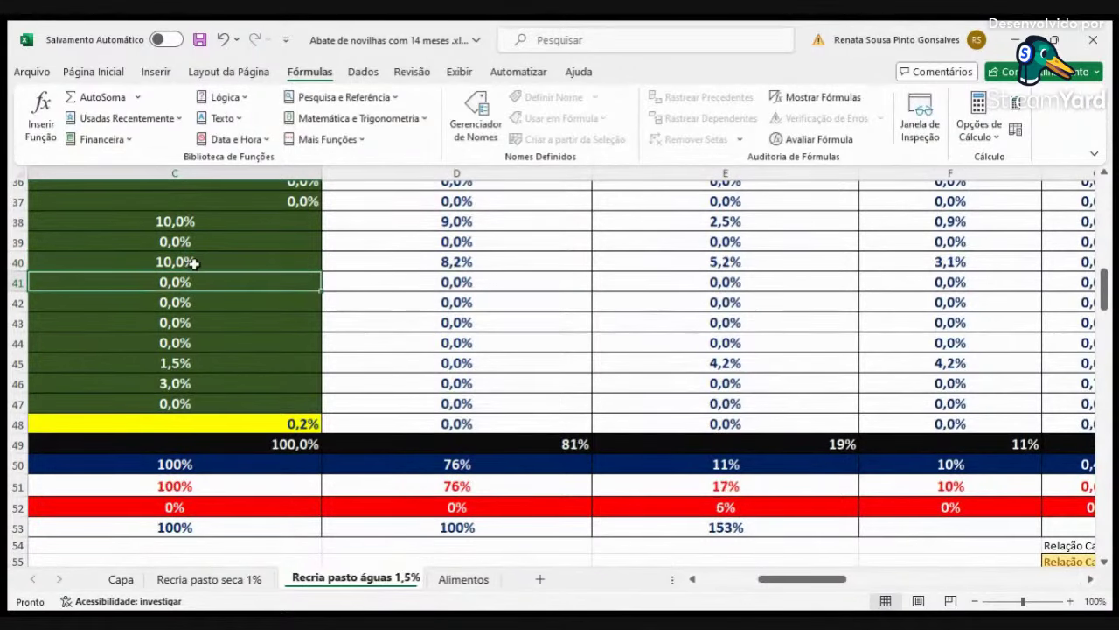
- Review the concentrate ingredient shares for 'Caroço de algodão', 'Farelo de soja', 'Ureia', 'Núcleo Mineral' and 'Sulfalto de amonio'
{"action": "left_click", "coordinate": [728, 581]}
{"action": "scroll", "coordinate": [928, 468], "scroll_direction": "up", "scroll_amount": 2}
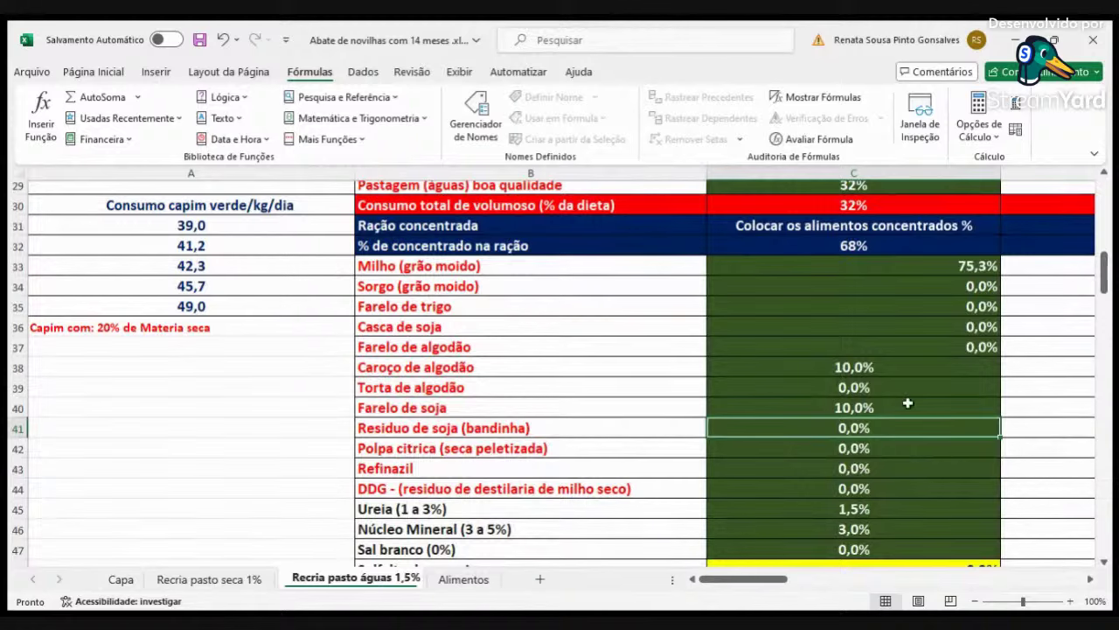
{"action": "scroll", "coordinate": [909, 407], "scroll_direction": "up", "scroll_amount": 1}
{"action": "scroll", "coordinate": [918, 420], "scroll_direction": "down", "scroll_amount": 1}
{"action": "left_click", "coordinate": [841, 368]}
{"action": "left_click", "coordinate": [837, 409]}
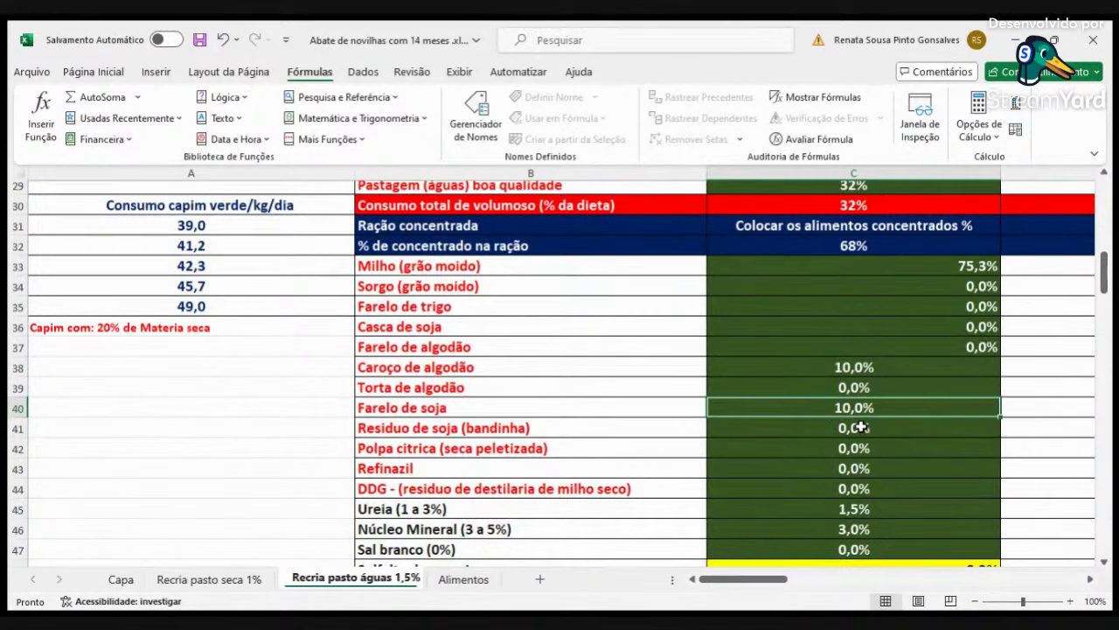
{"action": "left_click", "coordinate": [836, 508]}
{"action": "scroll", "coordinate": [917, 456], "scroll_direction": "down", "scroll_amount": 2}
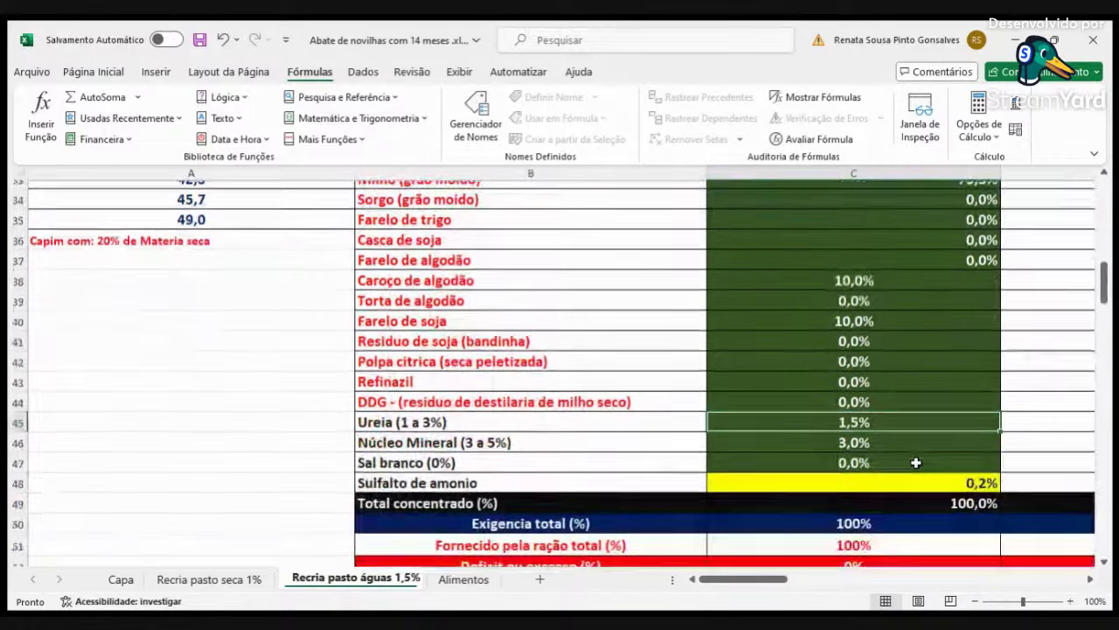
{"action": "left_click", "coordinate": [857, 432]}
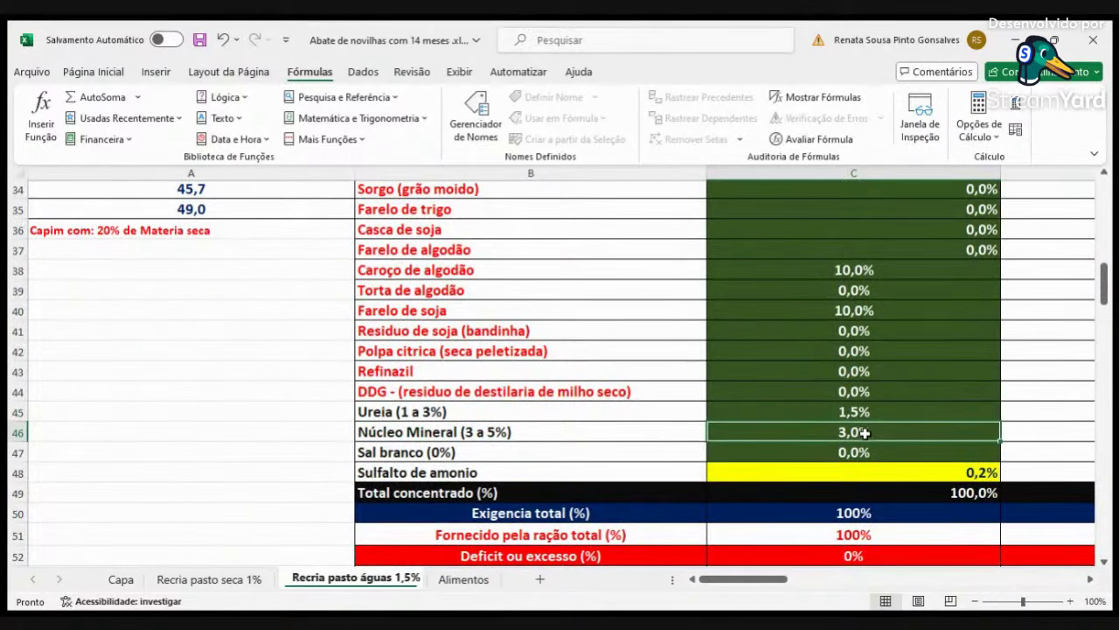
{"action": "scroll", "coordinate": [864, 432], "scroll_direction": "down", "scroll_amount": 1}
{"action": "left_click", "coordinate": [992, 423]}
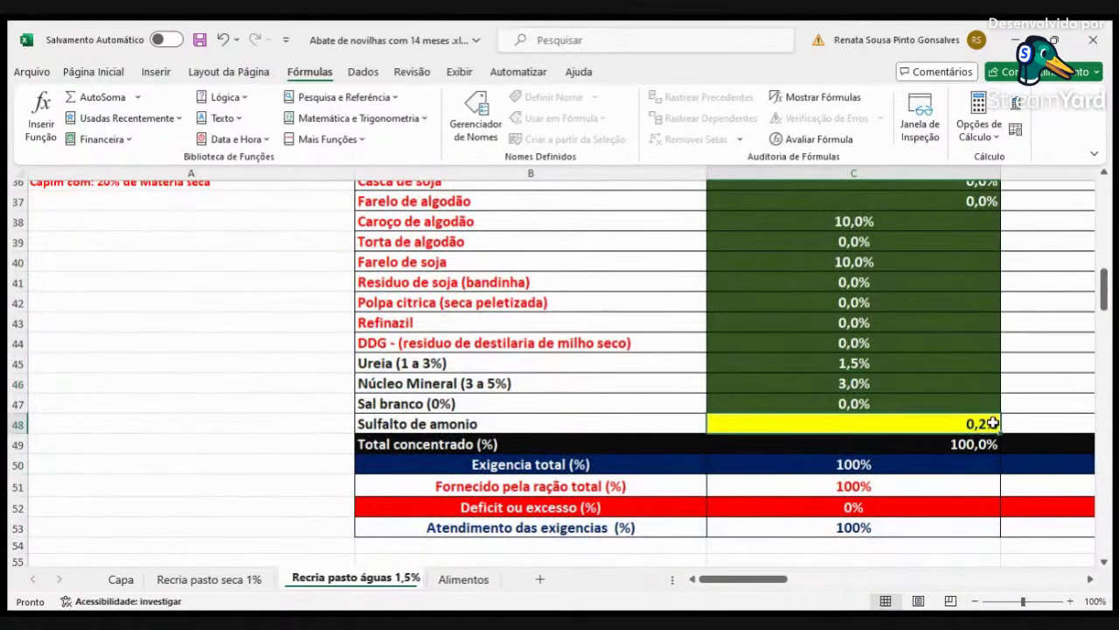
- Check how the diet meets the nutrient requirements, including the mineral columns and the Ca:P ratio
{"action": "left_click", "coordinate": [1091, 580]}
{"action": "left_click", "coordinate": [1090, 580]}
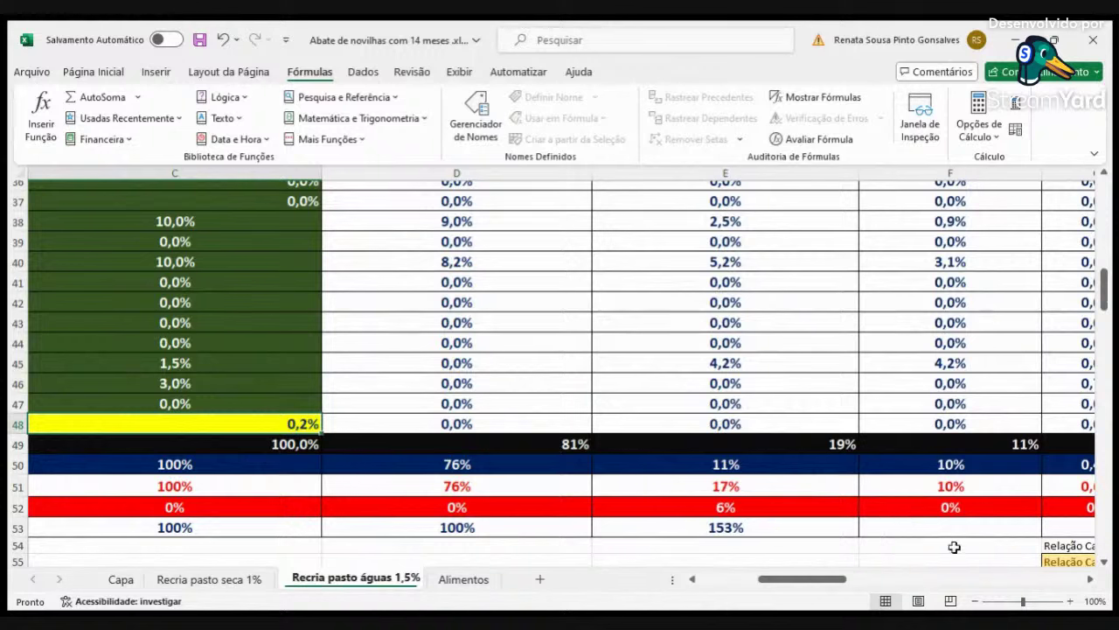
{"action": "left_click", "coordinate": [1091, 583]}
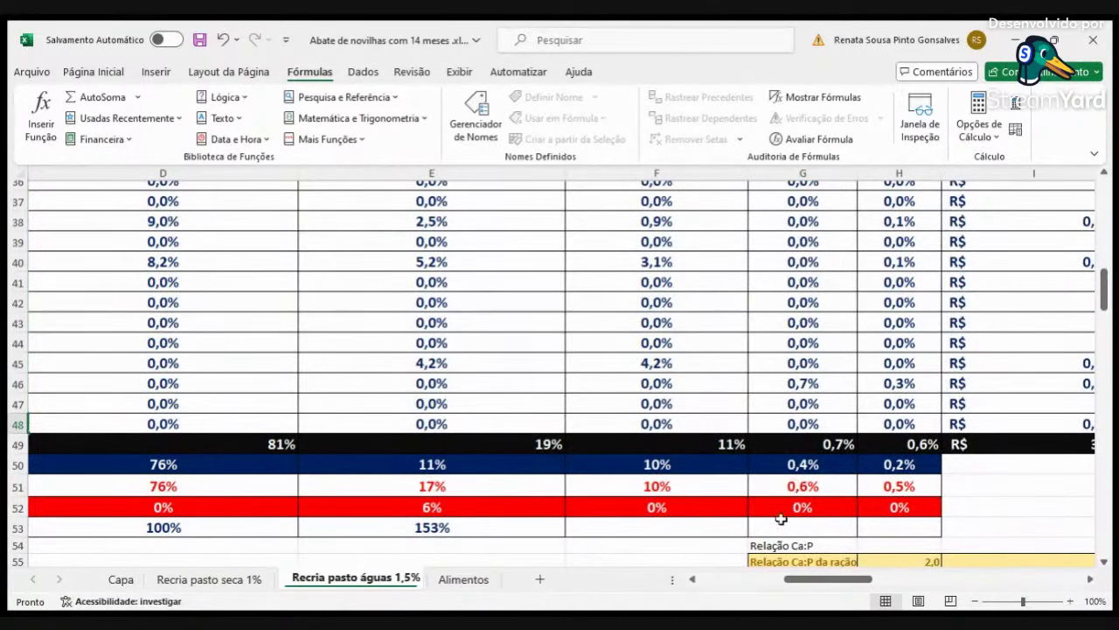
- Examine the daily cost per head, the roughage and concentrate intake, and the 100, 500 and 1000 kg batch quantities
{"action": "left_click", "coordinate": [1010, 583]}
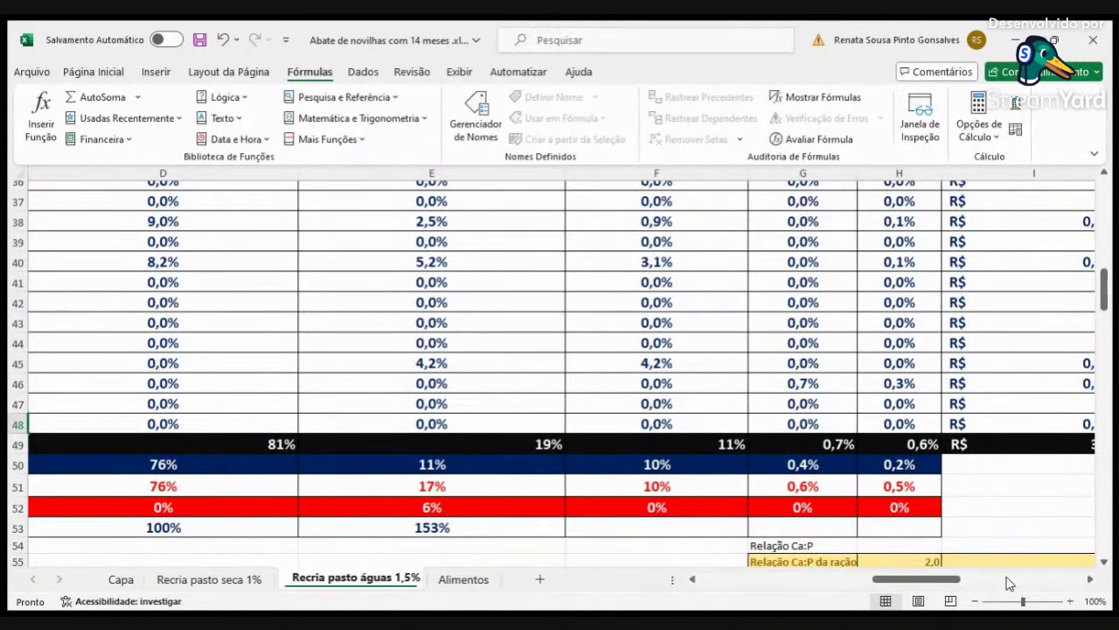
{"action": "scroll", "coordinate": [941, 522], "scroll_direction": "up", "scroll_amount": 1}
{"action": "scroll", "coordinate": [941, 522], "scroll_direction": "up", "scroll_amount": 4}
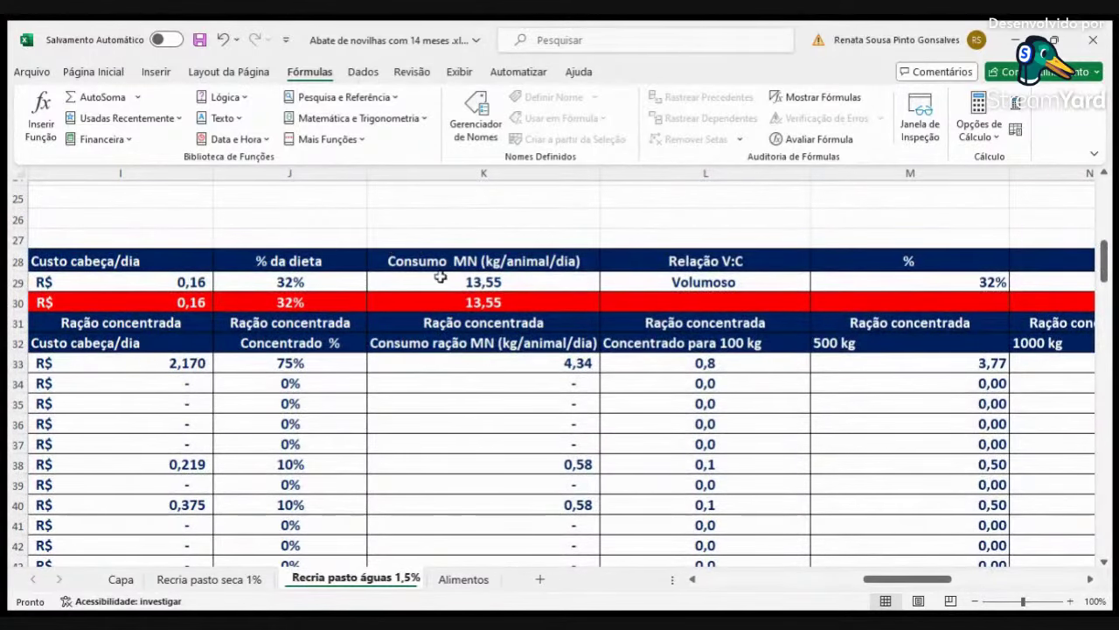
{"action": "scroll", "coordinate": [500, 324], "scroll_direction": "down", "scroll_amount": 3}
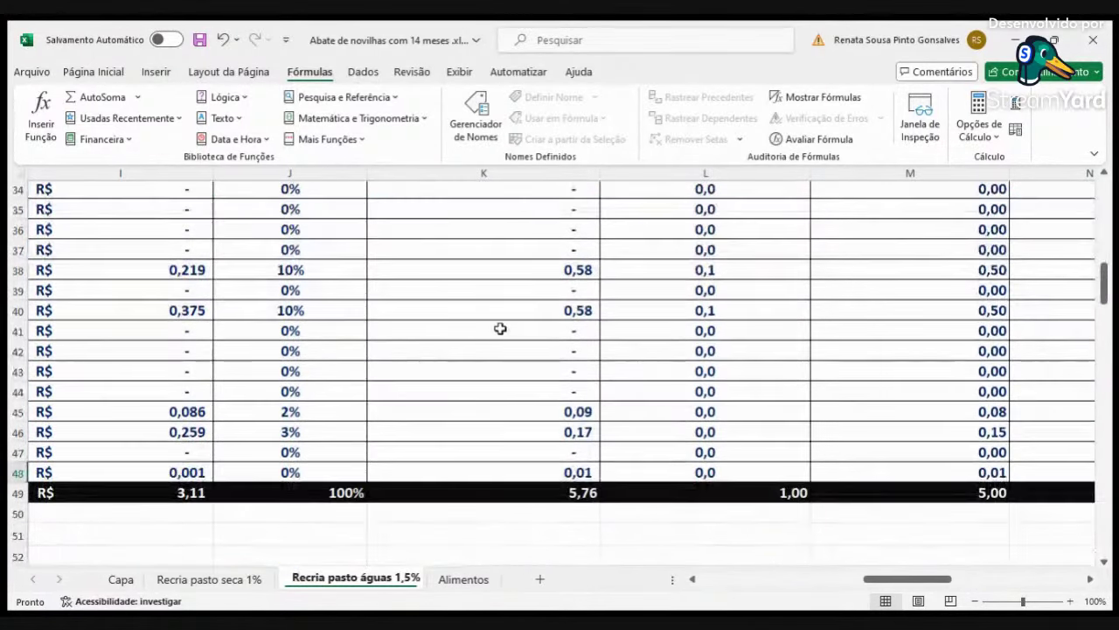
{"action": "scroll", "coordinate": [494, 262], "scroll_direction": "up", "scroll_amount": 3}
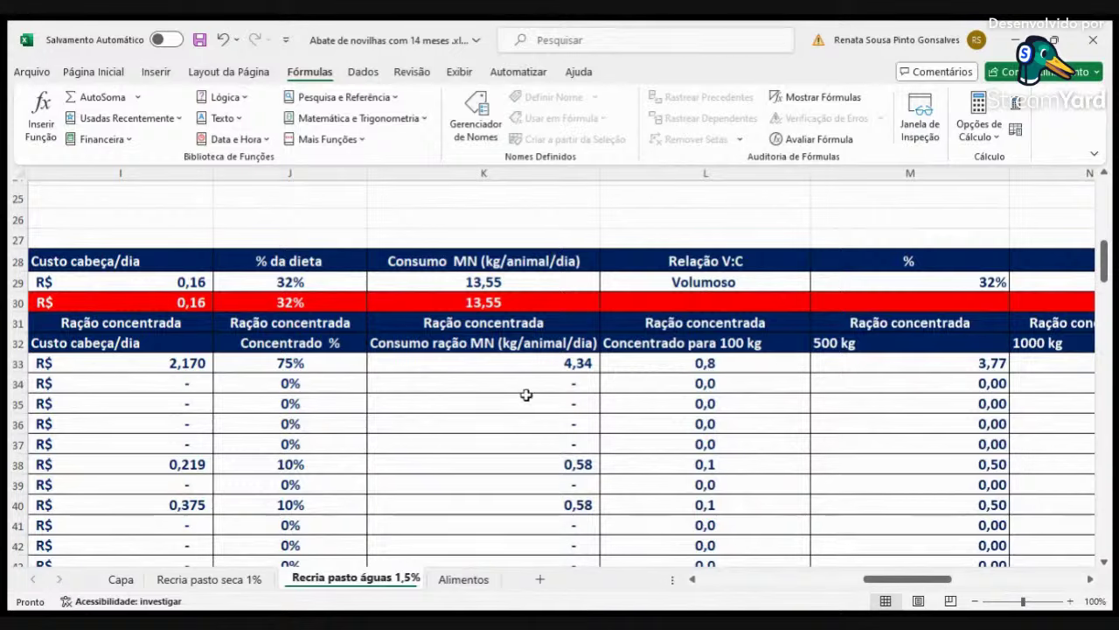
{"action": "scroll", "coordinate": [524, 390], "scroll_direction": "down", "scroll_amount": 3}
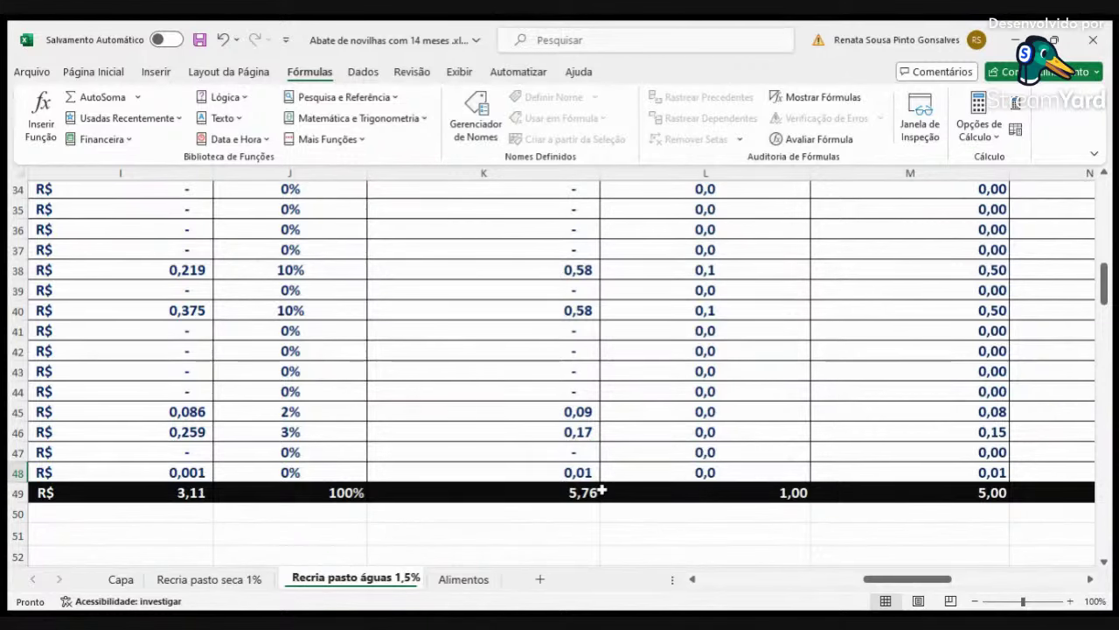
{"action": "scroll", "coordinate": [507, 450], "scroll_direction": "up", "scroll_amount": 2}
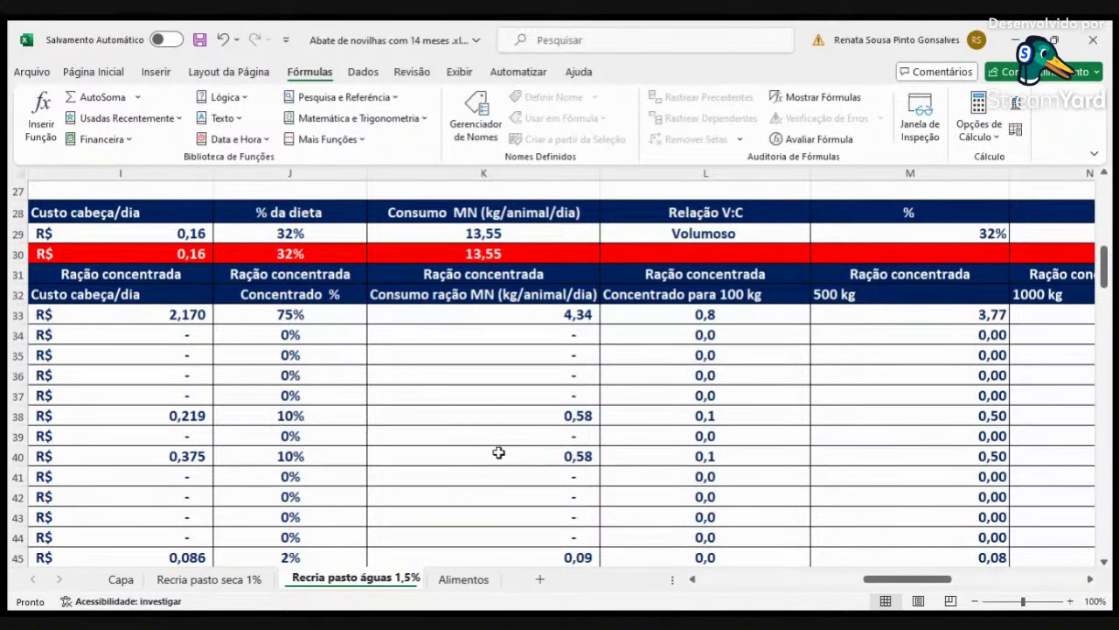
{"action": "scroll", "coordinate": [445, 374], "scroll_direction": "down", "scroll_amount": 2}
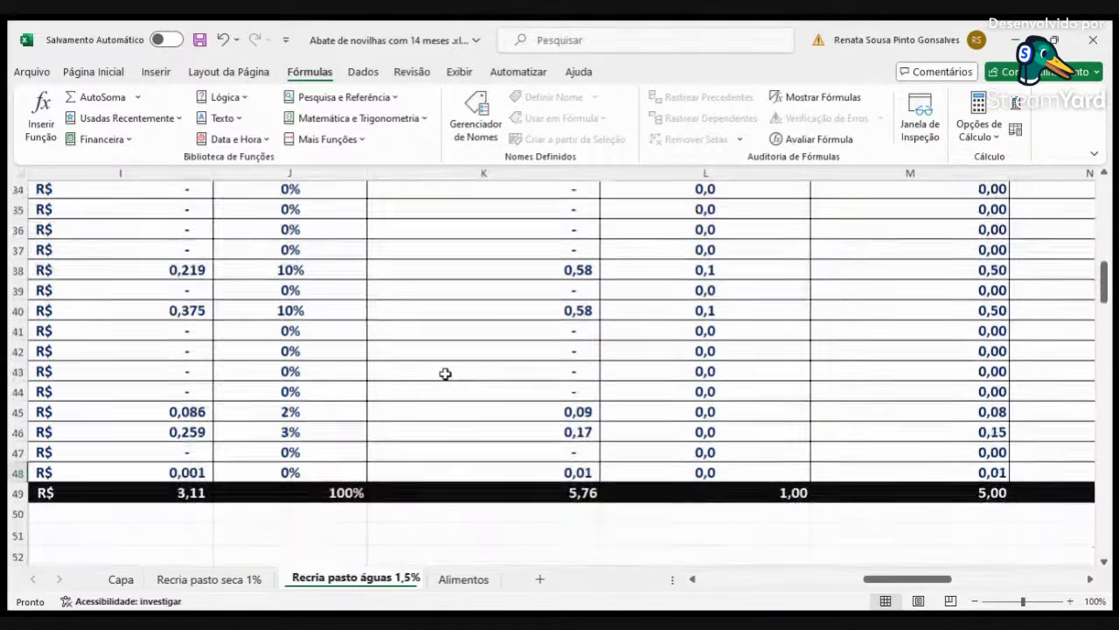
{"action": "scroll", "coordinate": [445, 373], "scroll_direction": "down", "scroll_amount": 1}
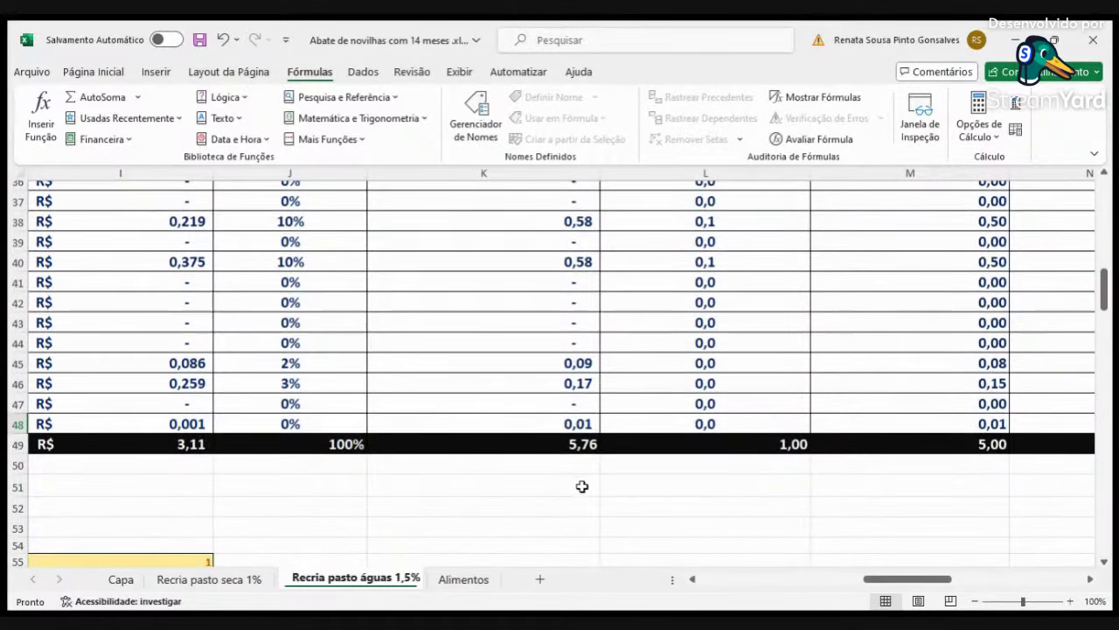
{"action": "scroll", "coordinate": [548, 510], "scroll_direction": "up", "scroll_amount": 4}
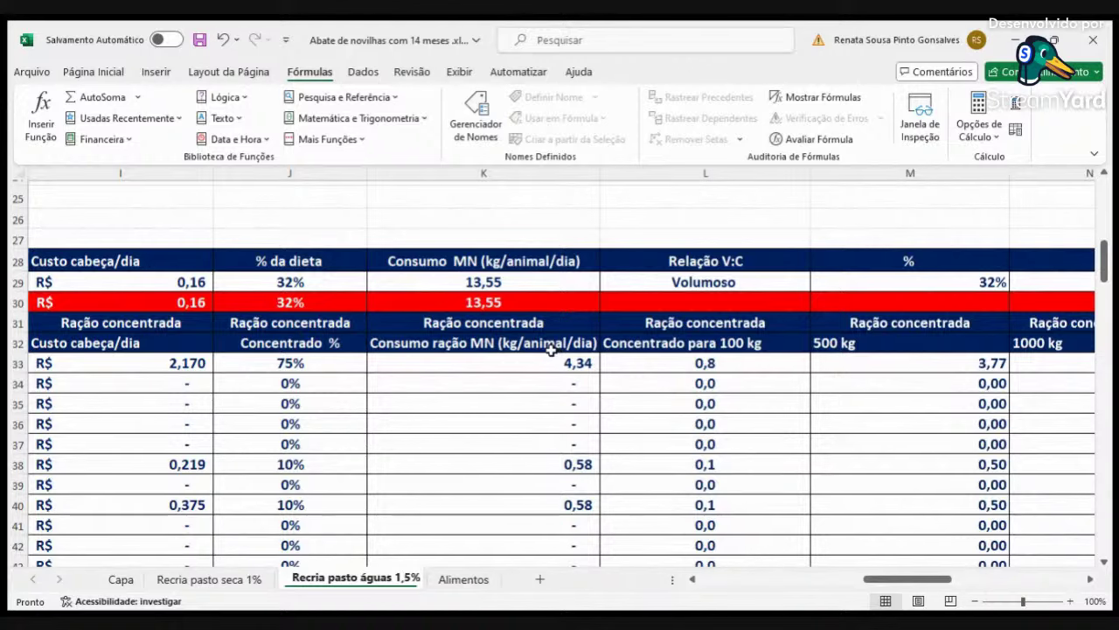
{"action": "scroll", "coordinate": [608, 385], "scroll_direction": "down", "scroll_amount": 2}
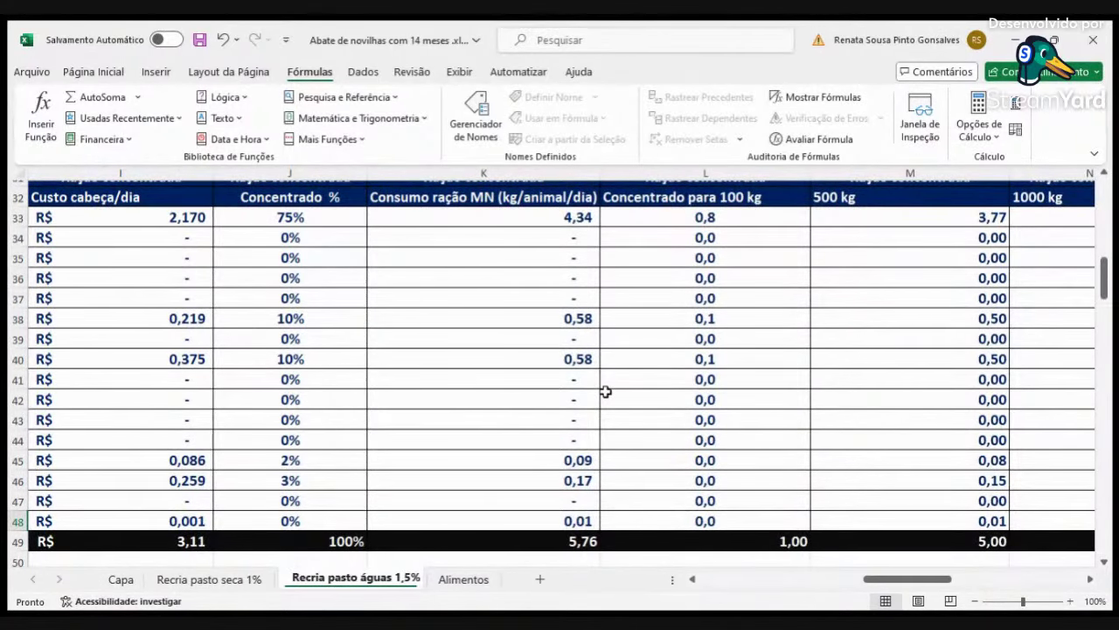
- Examine the supplement's PB% and NDT% guarantee levels and each ingredient's percentage in the ration summary
{"action": "scroll", "coordinate": [670, 515], "scroll_direction": "down", "scroll_amount": 10}
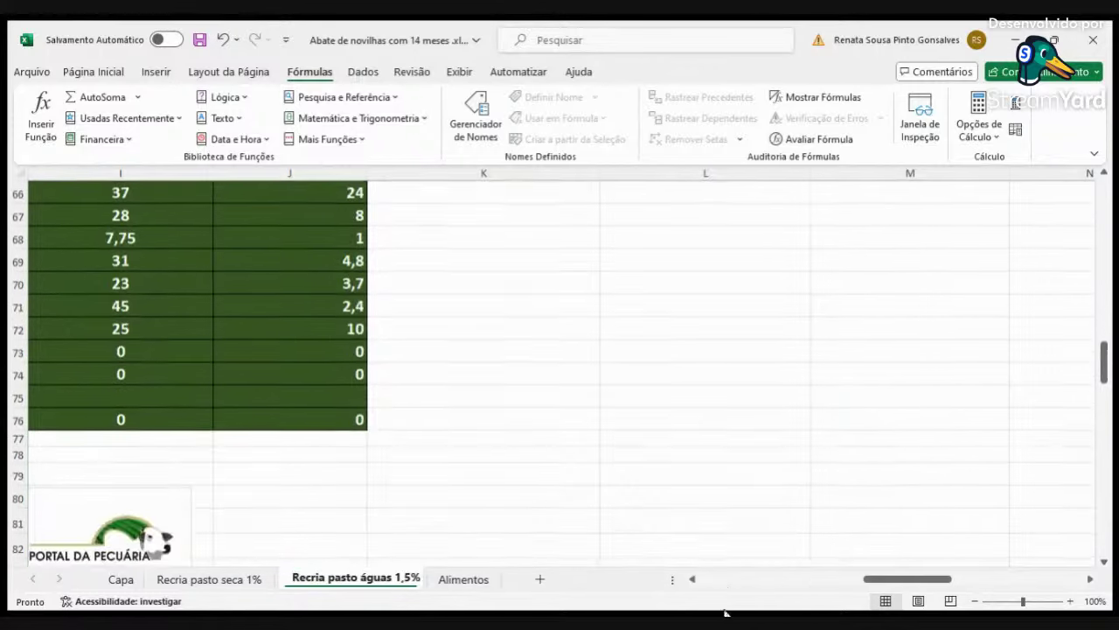
{"action": "scroll", "coordinate": [725, 590], "scroll_direction": "left", "scroll_amount": 5}
{"action": "scroll", "coordinate": [722, 547], "scroll_direction": "down", "scroll_amount": 1}
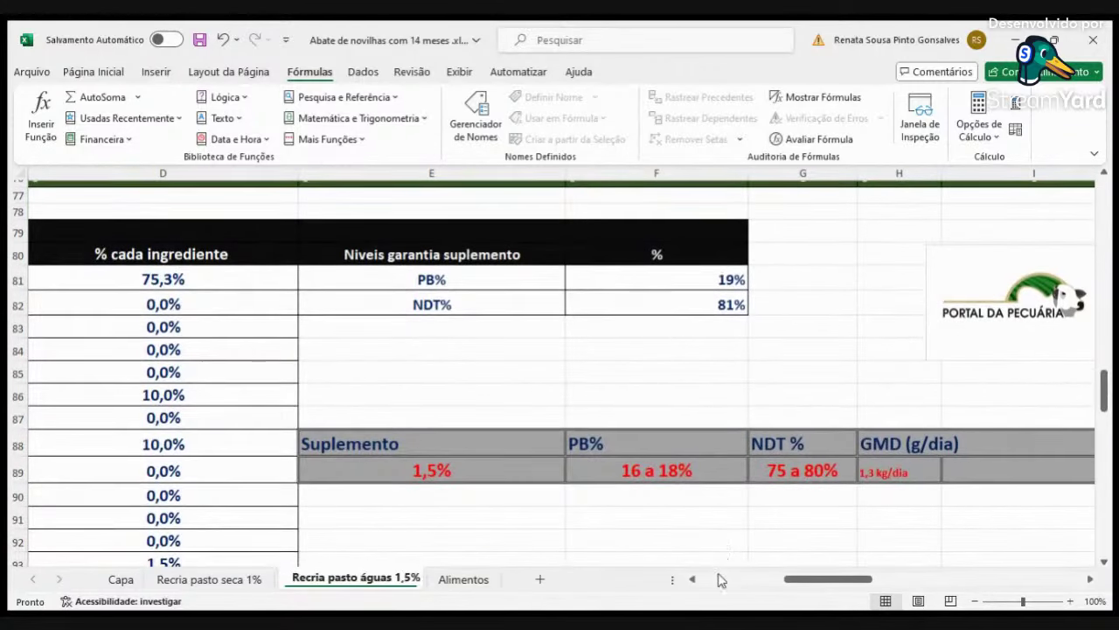
{"action": "left_click", "coordinate": [692, 580]}
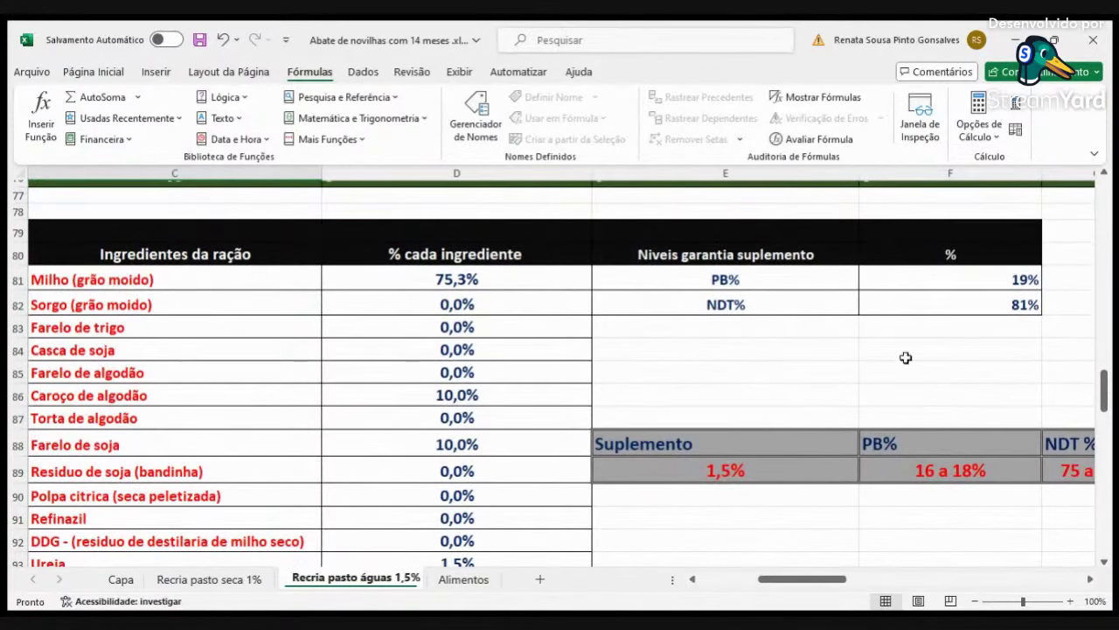
{"action": "left_click", "coordinate": [692, 581]}
{"action": "scroll", "coordinate": [813, 420], "scroll_direction": "down", "scroll_amount": 1}
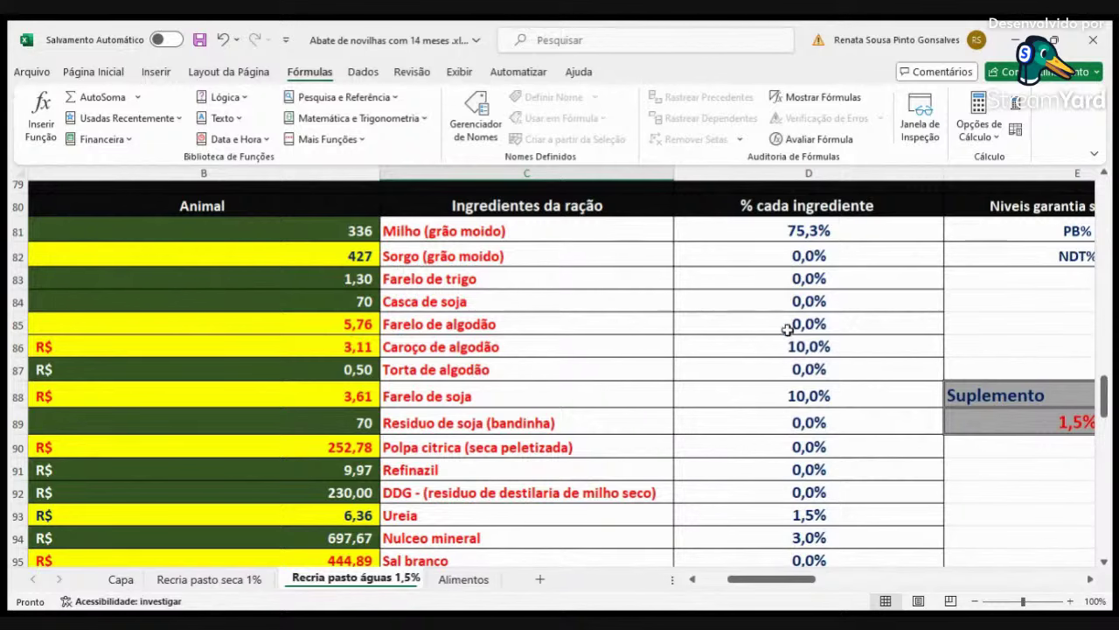
{"action": "scroll", "coordinate": [803, 423], "scroll_direction": "down", "scroll_amount": 1}
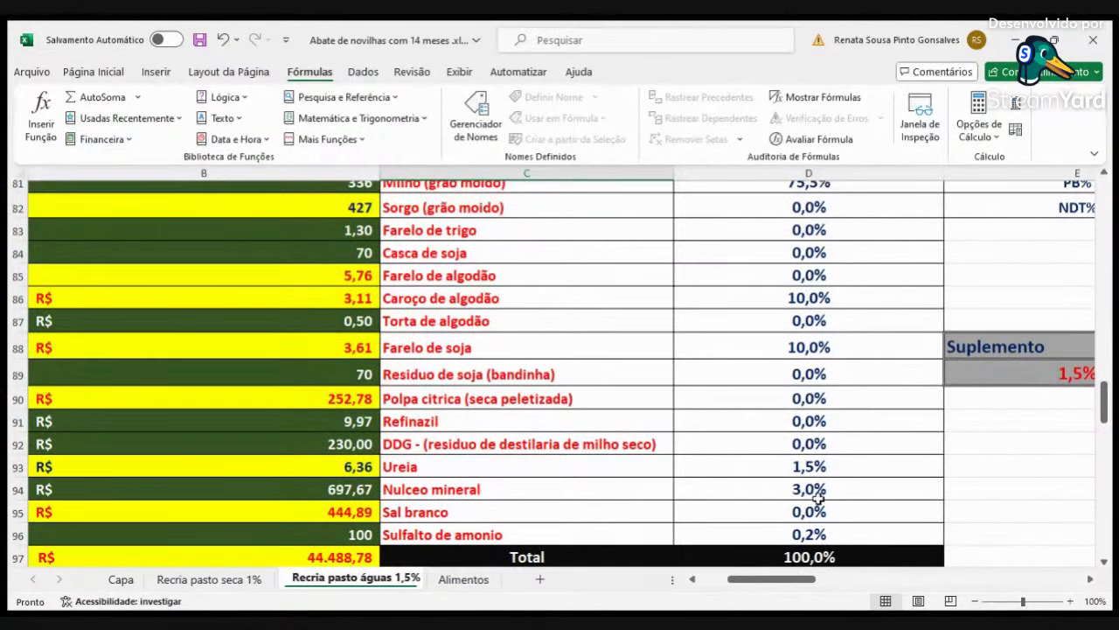
{"action": "scroll", "coordinate": [820, 499], "scroll_direction": "down", "scroll_amount": 2}
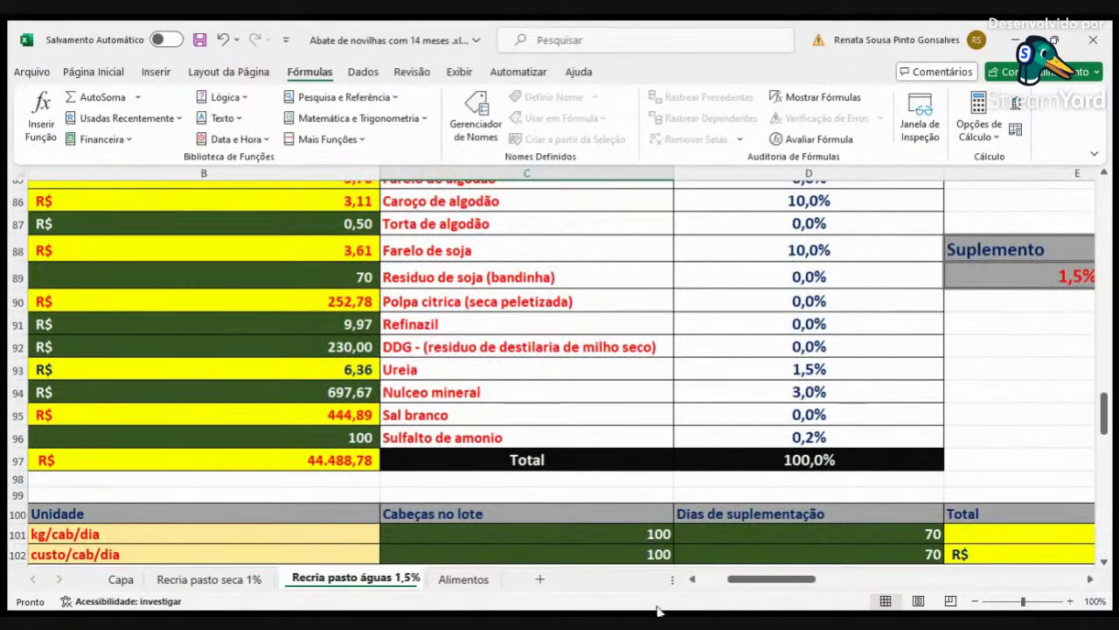
- Review the animal's cost and margin summary, the lot consumption and the trough space, returning to the sheet's title
{"action": "left_click", "coordinate": [693, 579]}
{"action": "scroll", "coordinate": [620, 412], "scroll_direction": "up", "scroll_amount": 3}
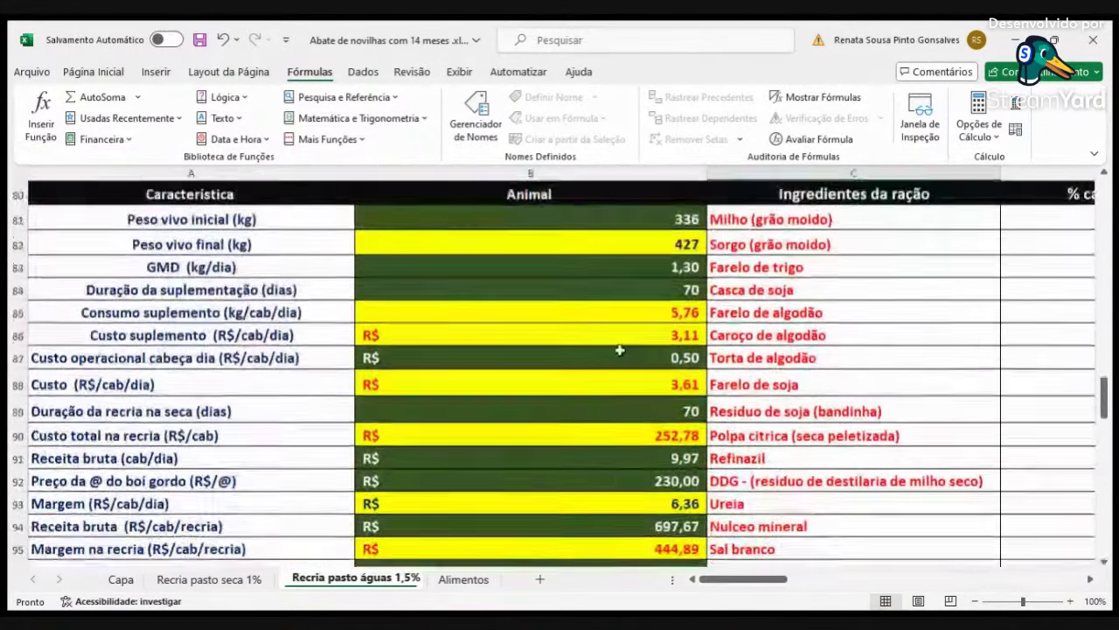
{"action": "scroll", "coordinate": [559, 356], "scroll_direction": "down", "scroll_amount": 7}
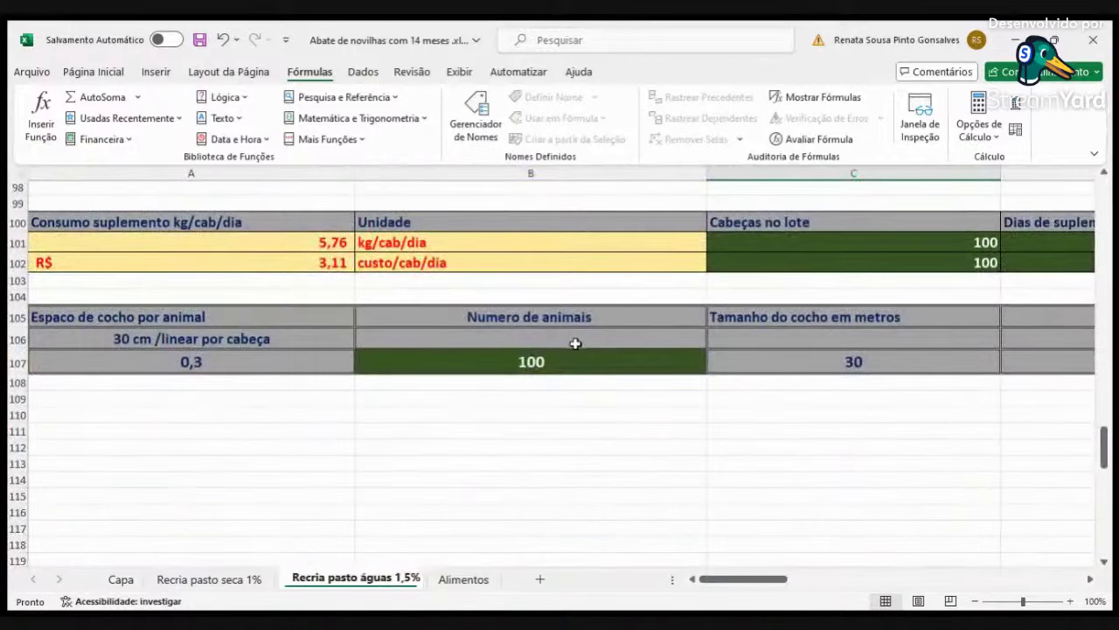
{"action": "scroll", "coordinate": [569, 343], "scroll_direction": "up", "scroll_amount": 10}
{"action": "scroll", "coordinate": [567, 334], "scroll_direction": "up", "scroll_amount": 20}
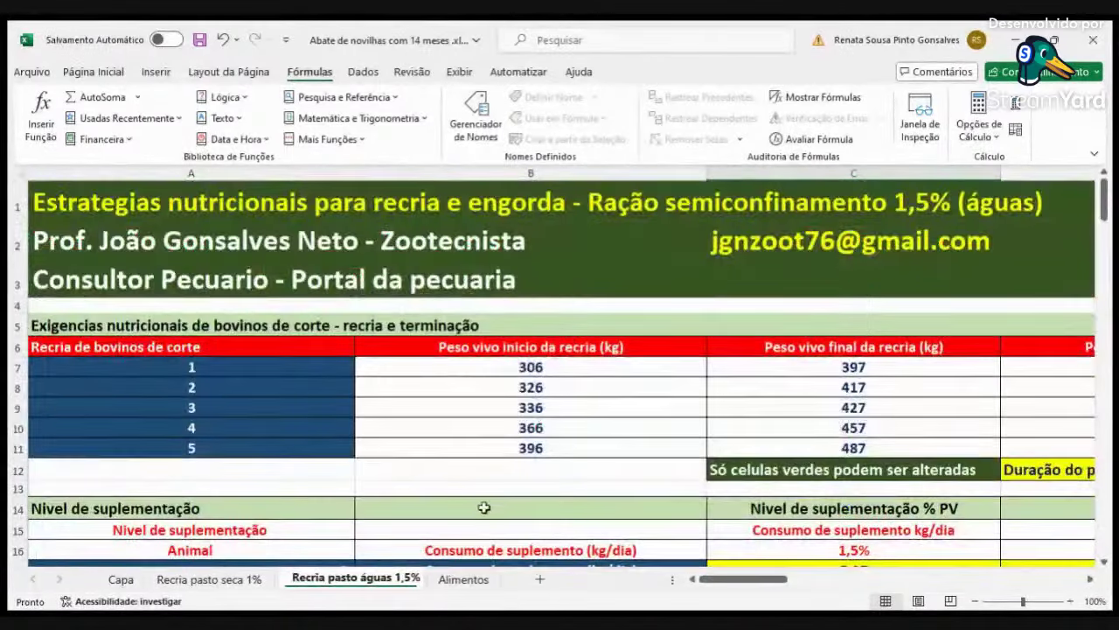
- Look over the 'Alimentos' and 'Recria pasto seca 1%' sheets and finish on the 'Capa' cover sheet before leaving the workbook
{"action": "left_click", "coordinate": [463, 579]}
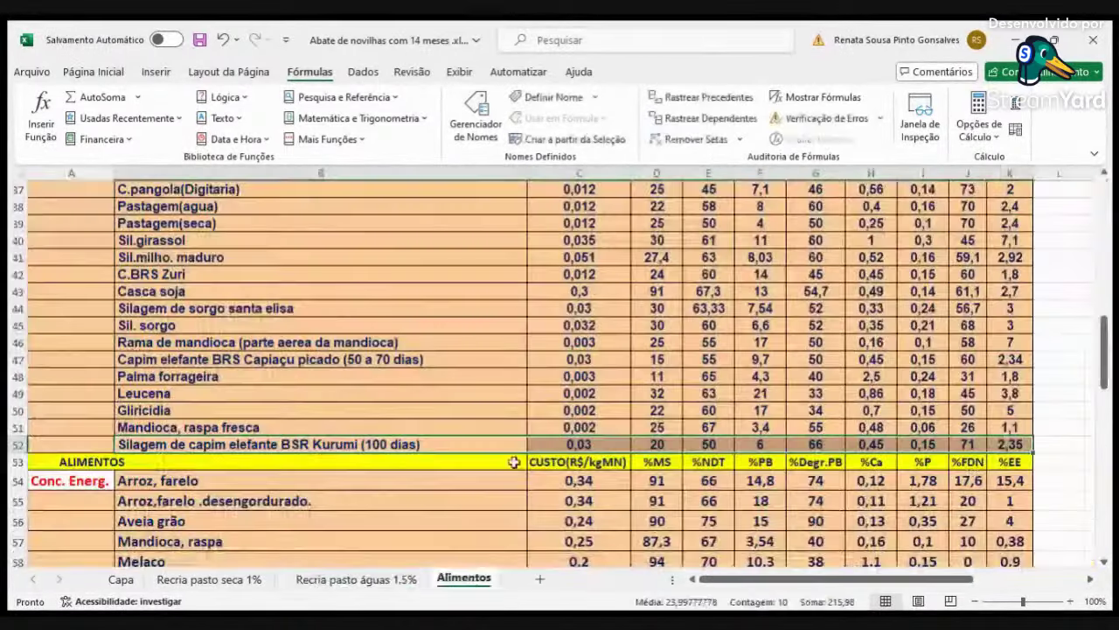
{"action": "scroll", "coordinate": [267, 411], "scroll_direction": "up", "scroll_amount": 15}
{"action": "scroll", "coordinate": [274, 431], "scroll_direction": "up", "scroll_amount": 2}
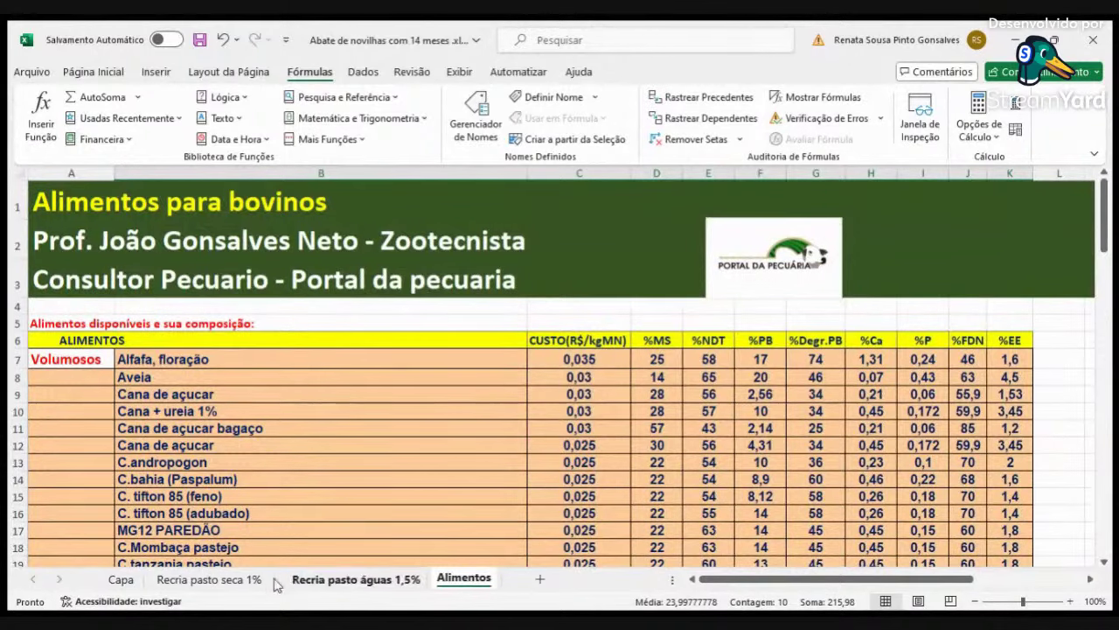
{"action": "left_click", "coordinate": [194, 582]}
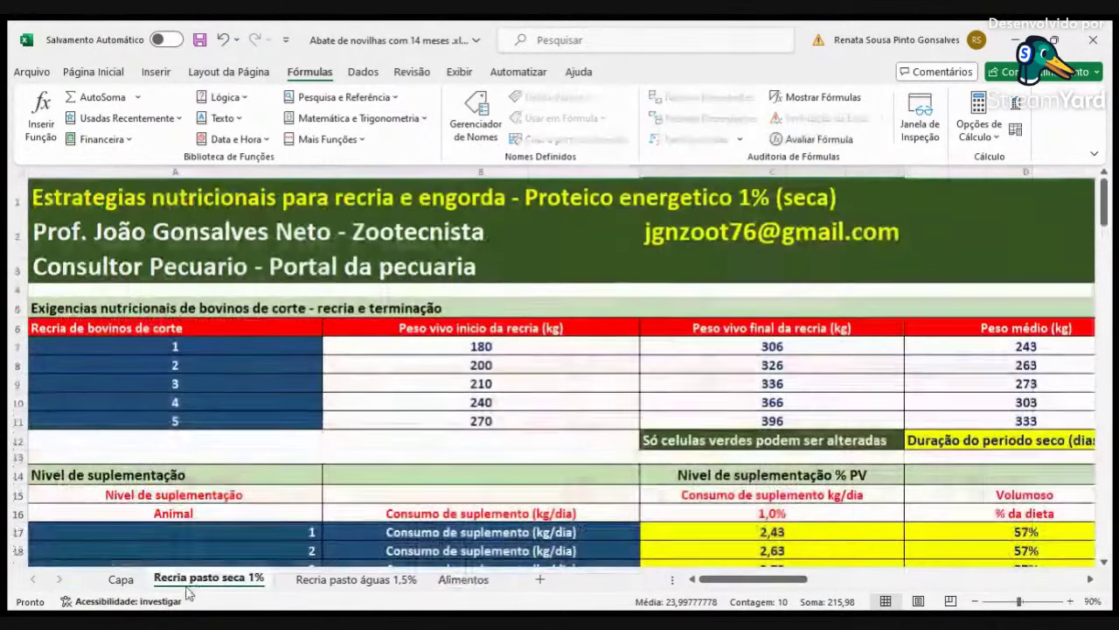
{"action": "left_click", "coordinate": [127, 581]}
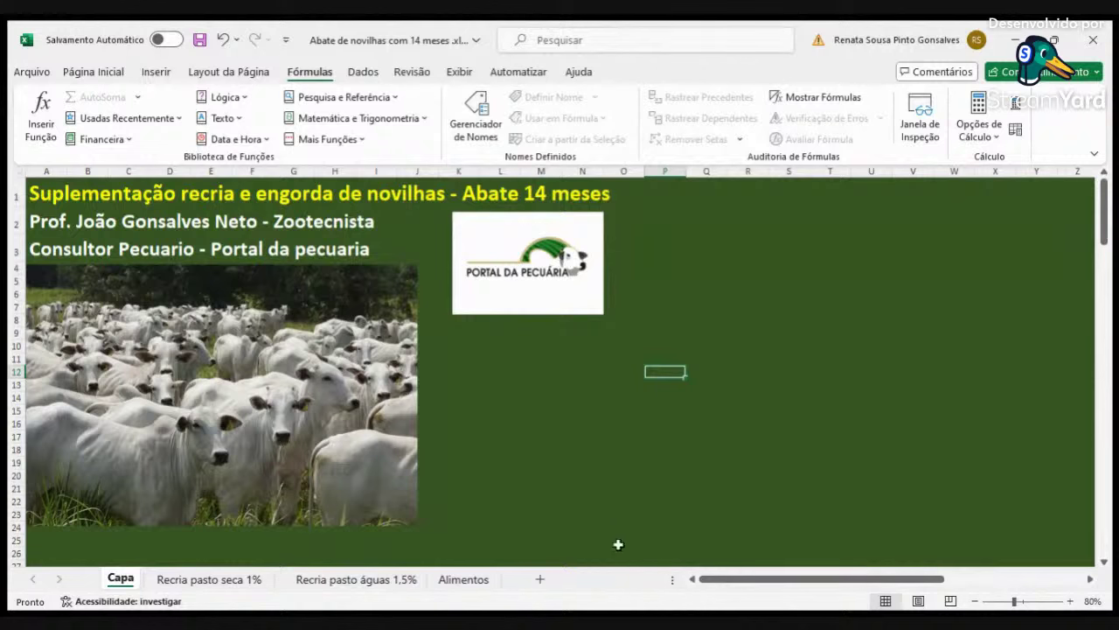
{"action": "key", "text": "alt+Tab"}
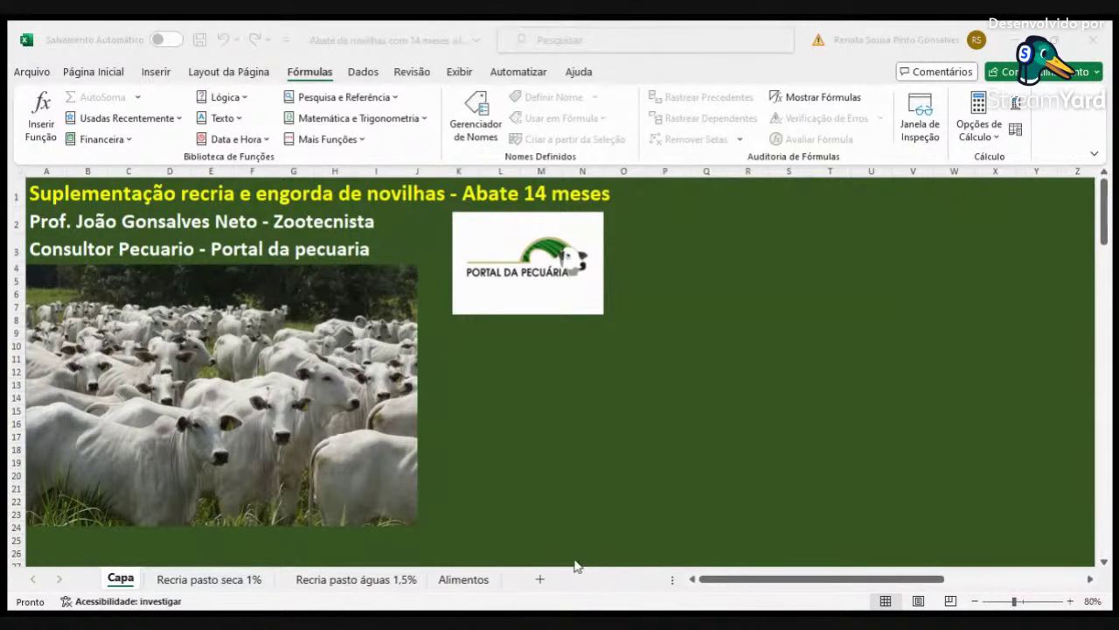